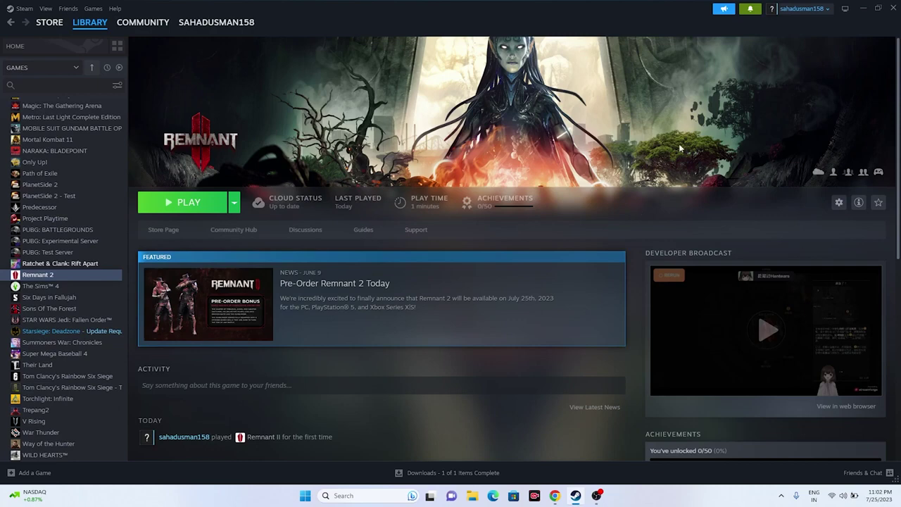
Show the computer's power options, including Restart, and dismiss them without choosing any.
right_click(307, 497)
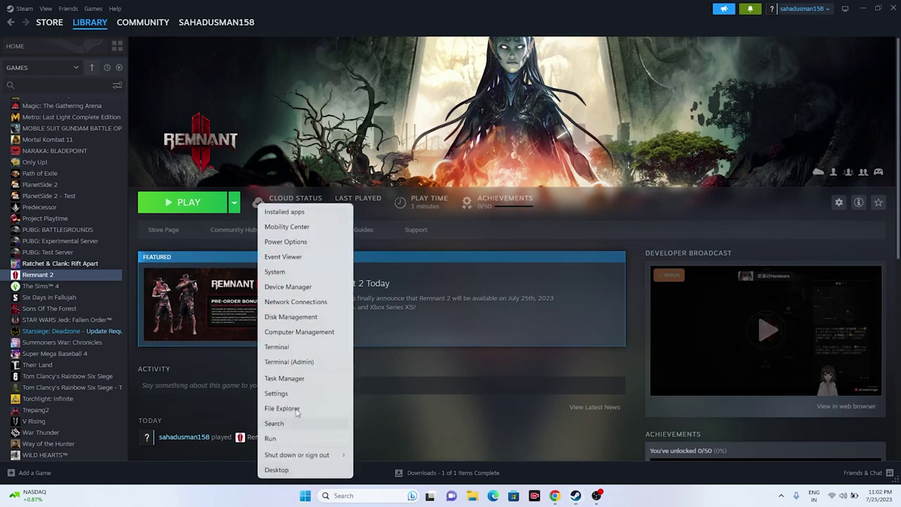
left_click(316, 501)
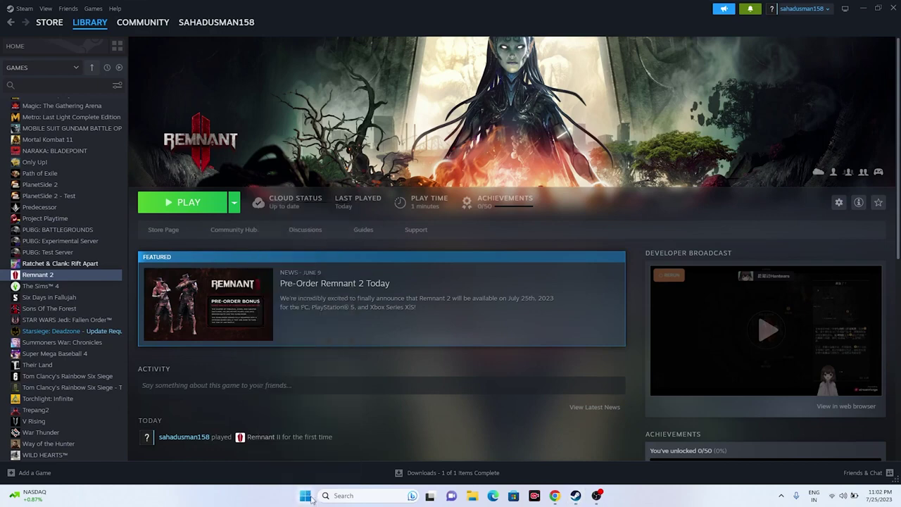
left_click(310, 498)
left_click(567, 468)
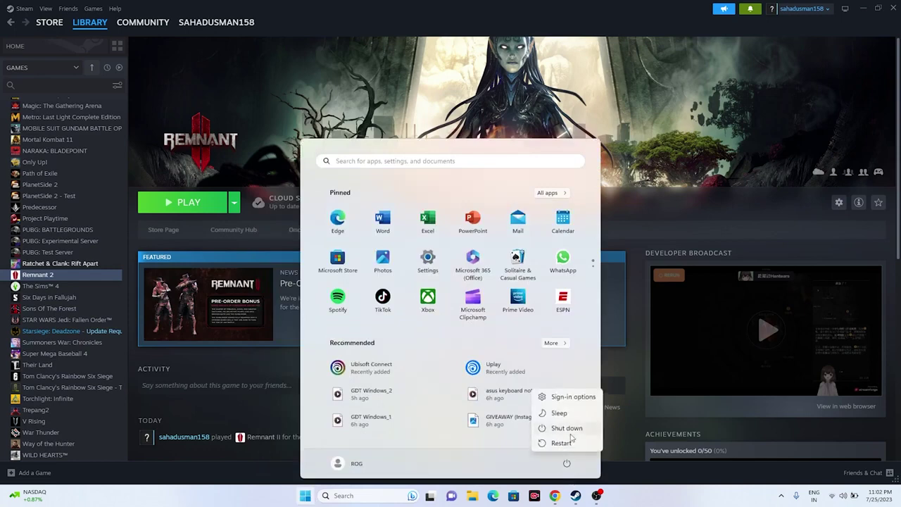
left_click(636, 498)
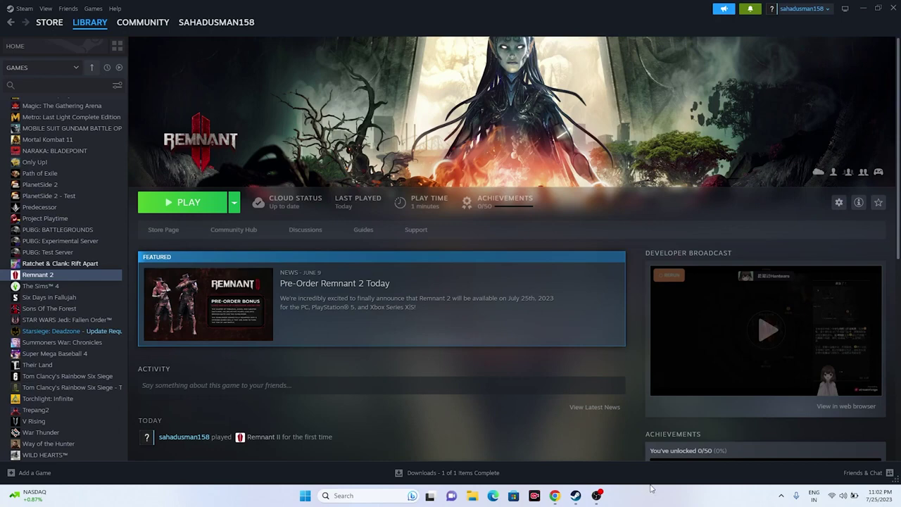
Verify the integrity of Remnant 2's installed game files, and close the game's properties.
right_click(40, 278)
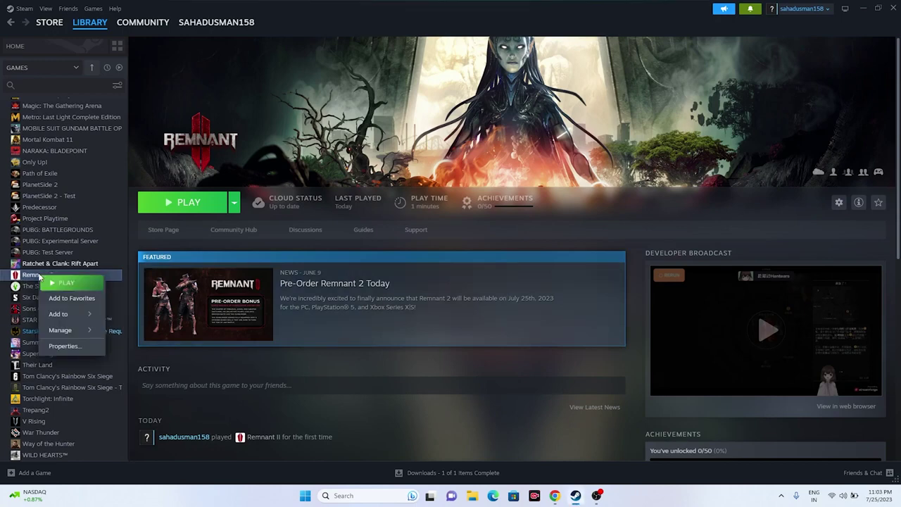
left_click(71, 345)
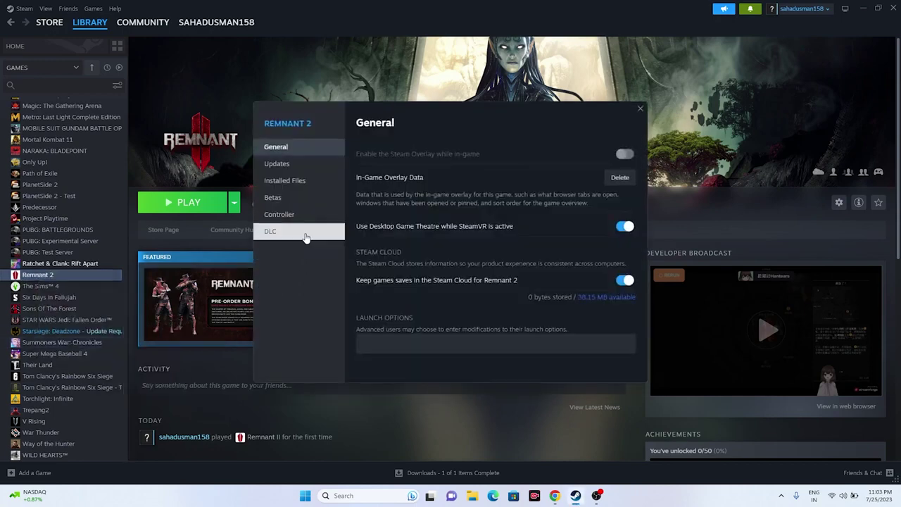
left_click(302, 187)
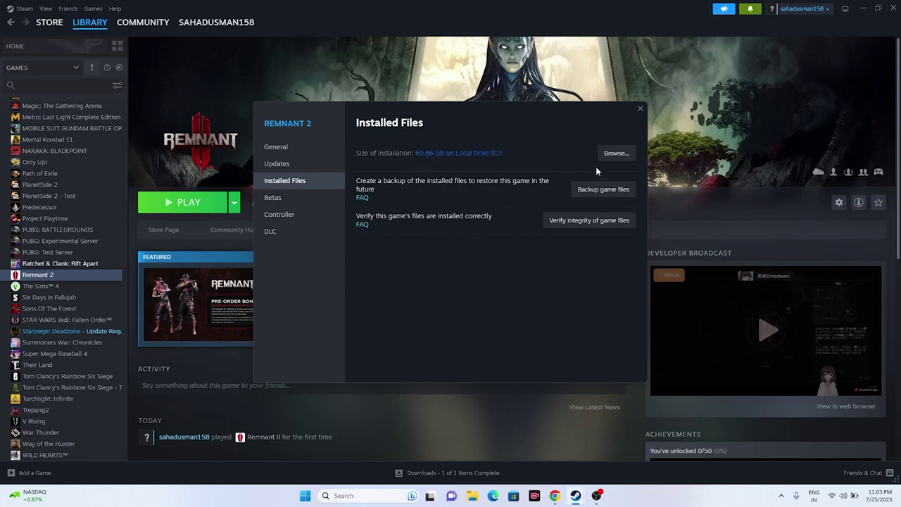
left_click(604, 221)
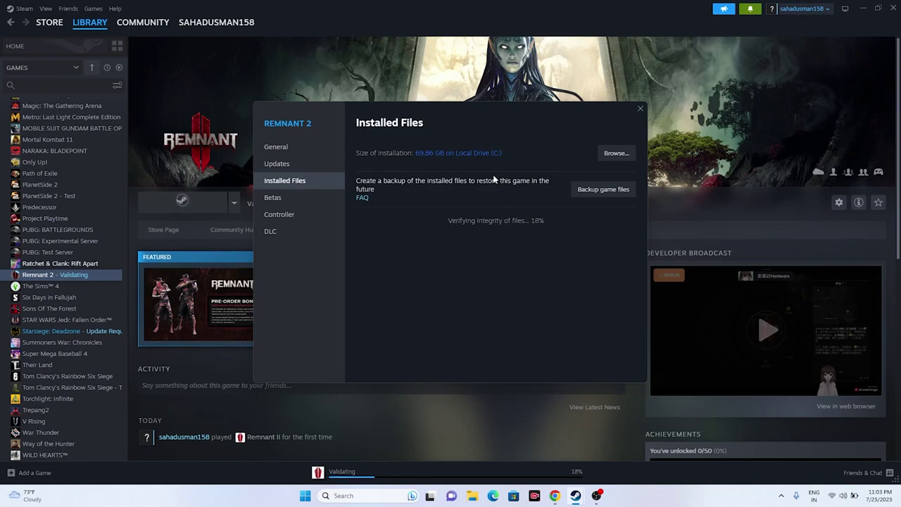
left_click(640, 107)
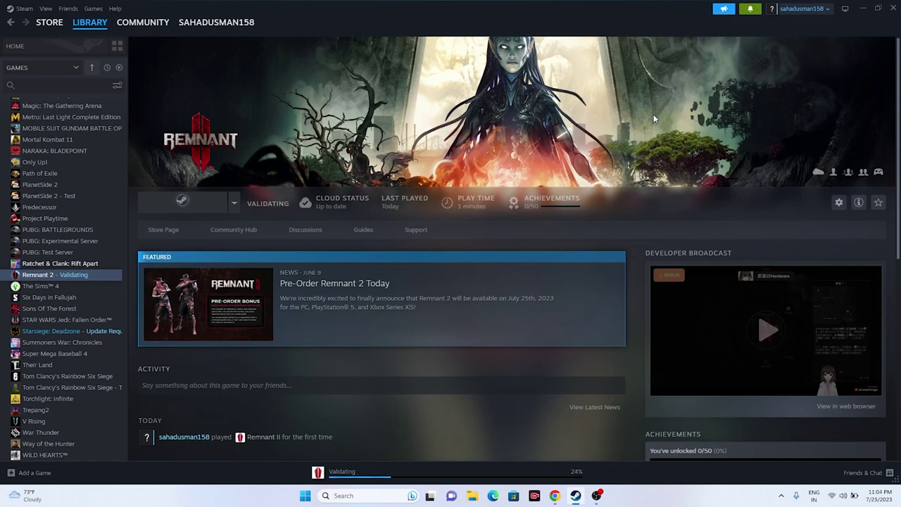
Close the Steam window and reopen Steam from the desktop.
left_click(894, 8)
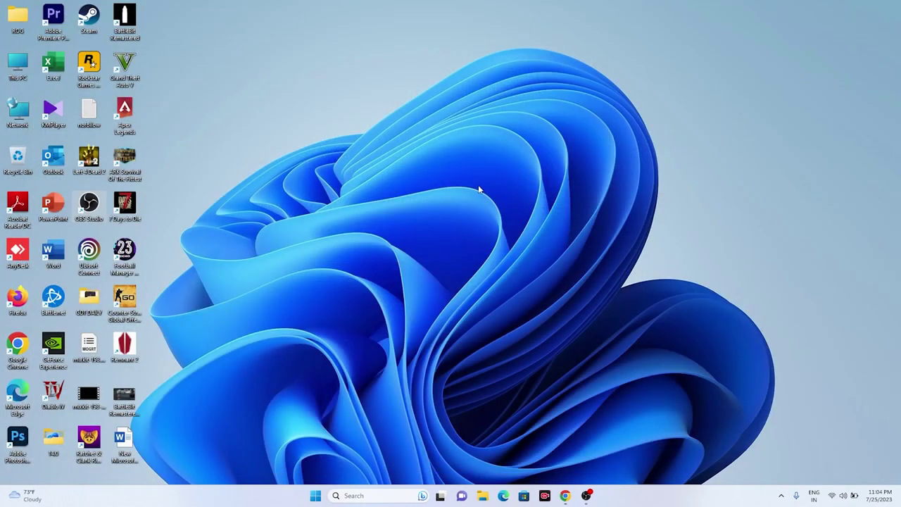
double_click(89, 16)
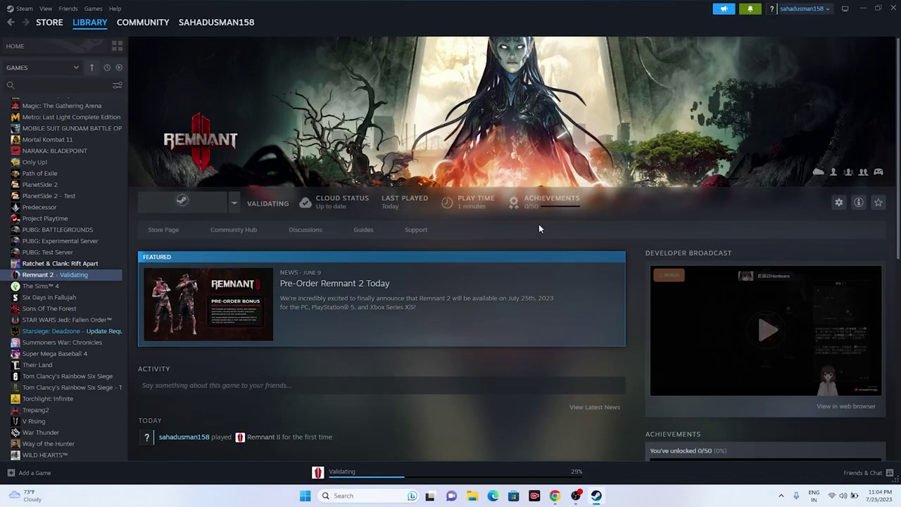
left_click(23, 9)
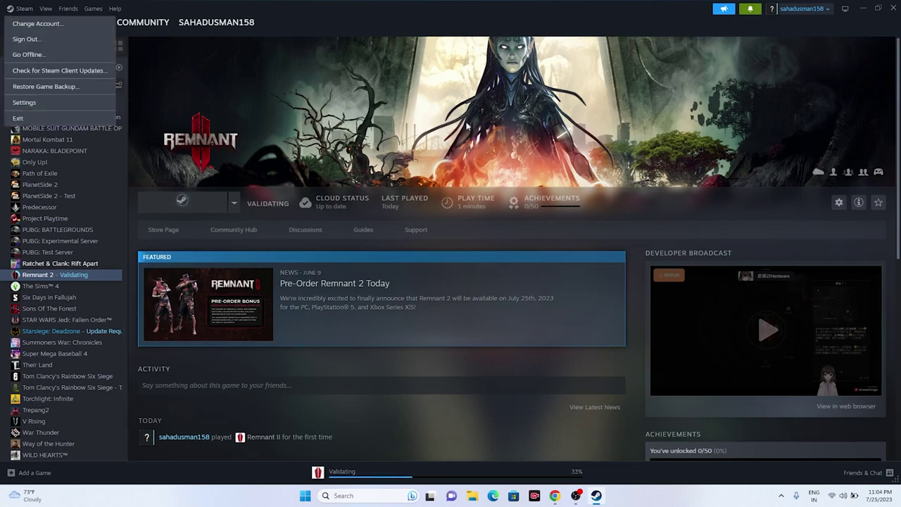
left_click(503, 127)
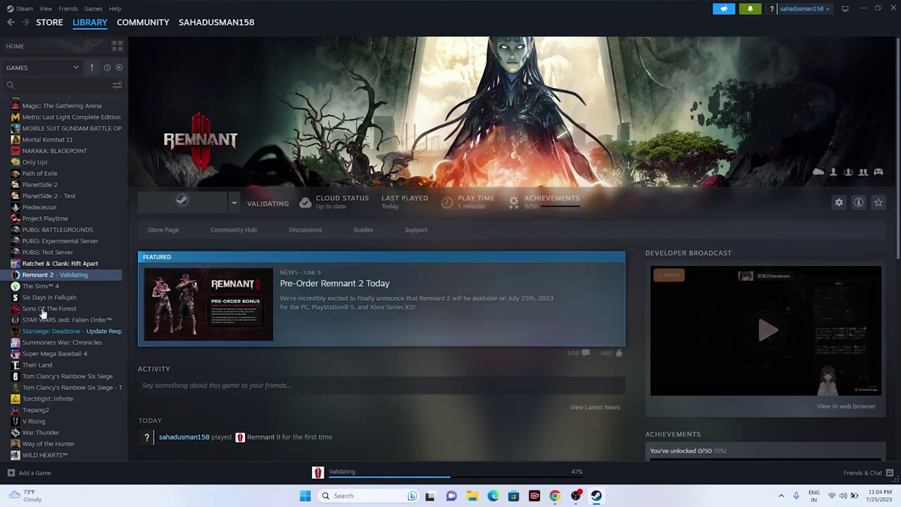
Browse Remnant 2's local files from its Steam properties, inspect the installation folder's path and application, and close the folder.
right_click(61, 277)
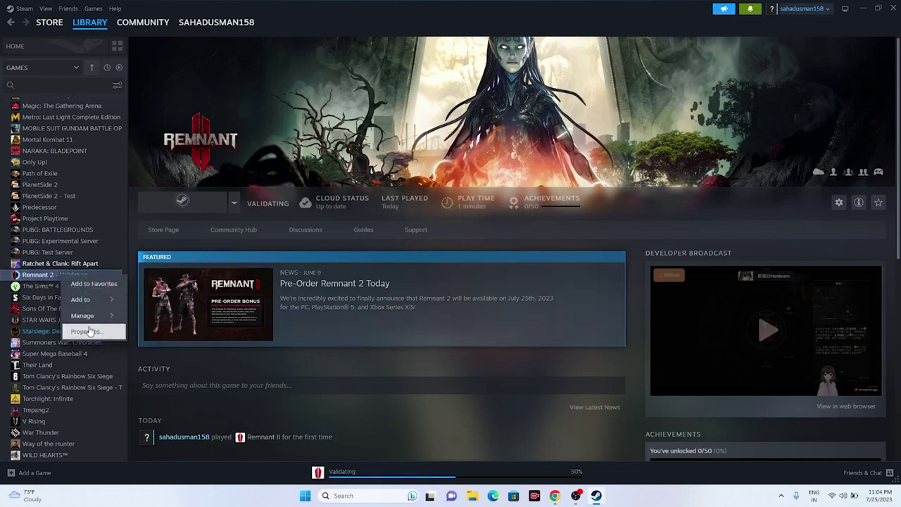
left_click(90, 331)
left_click(294, 182)
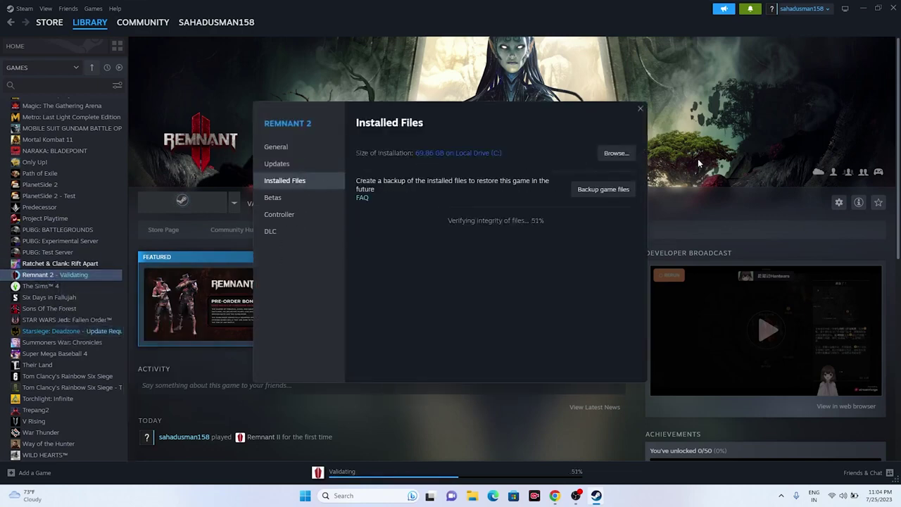
left_click(613, 154)
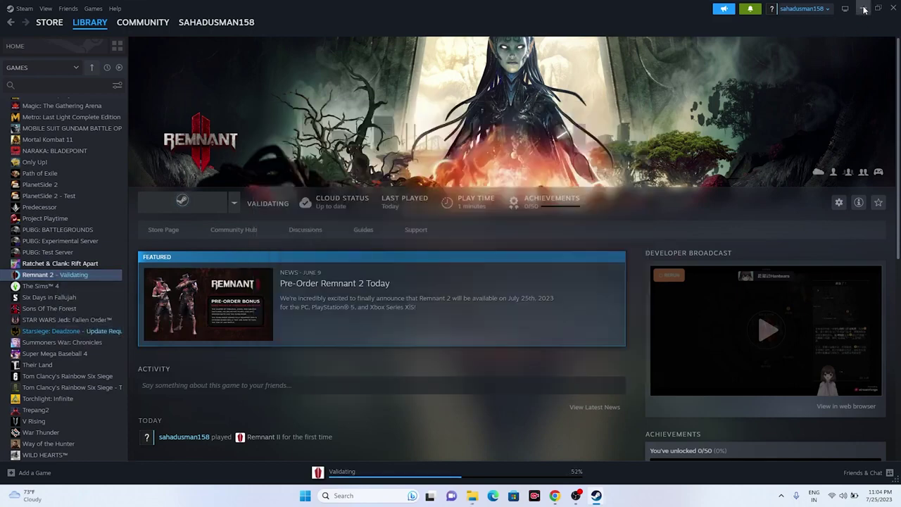
left_click(845, 8)
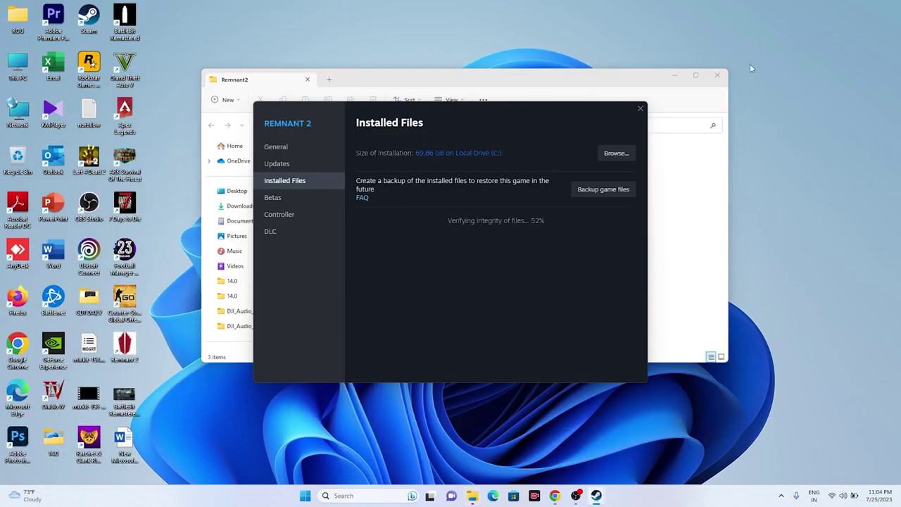
left_click(695, 74)
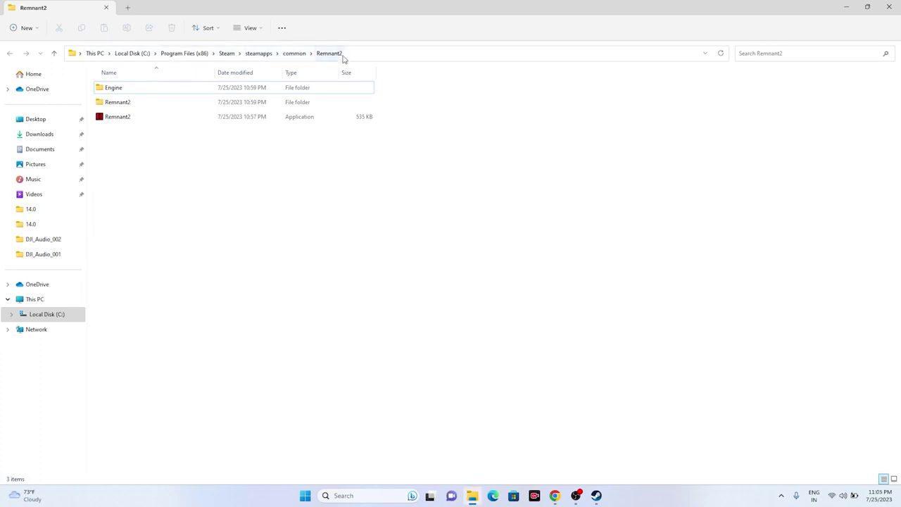
left_click(259, 121)
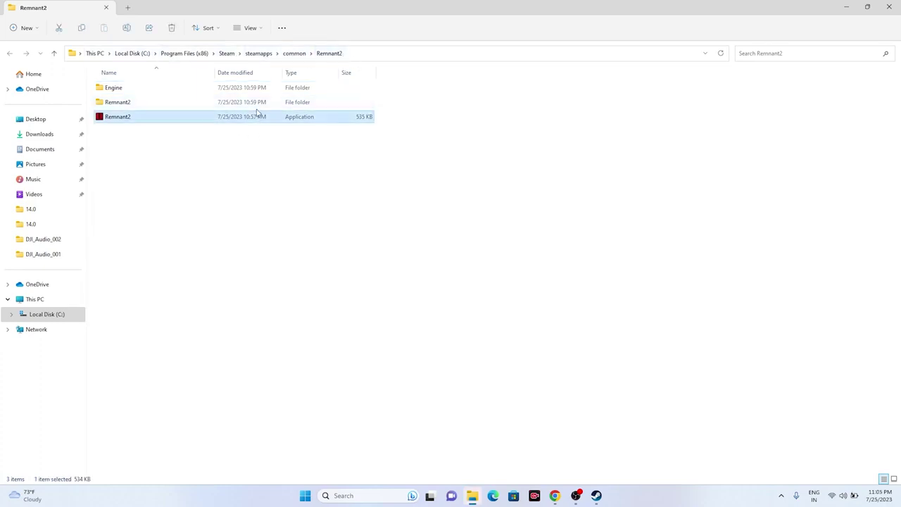
left_click(897, 5)
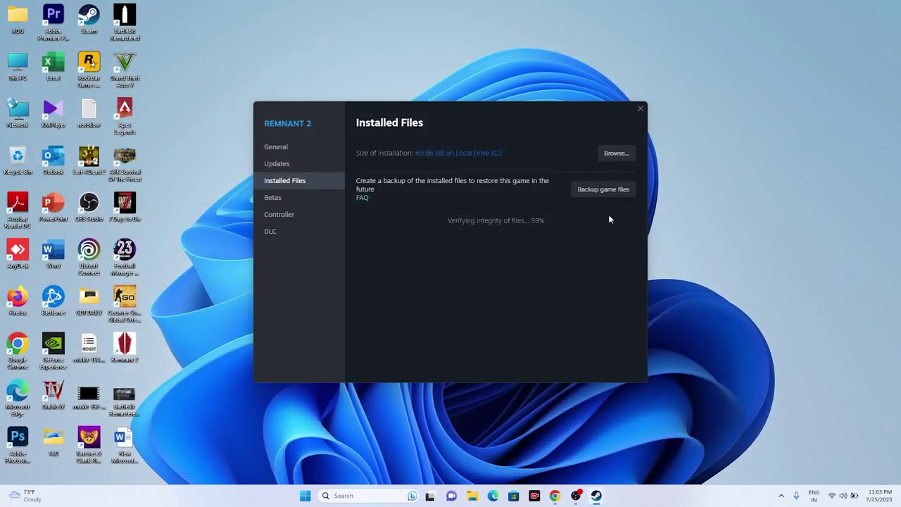
Open the folder C:\Program Files (x86)\Steam\steamapps\common\Remnant2 in File Explorer.
left_click(472, 496)
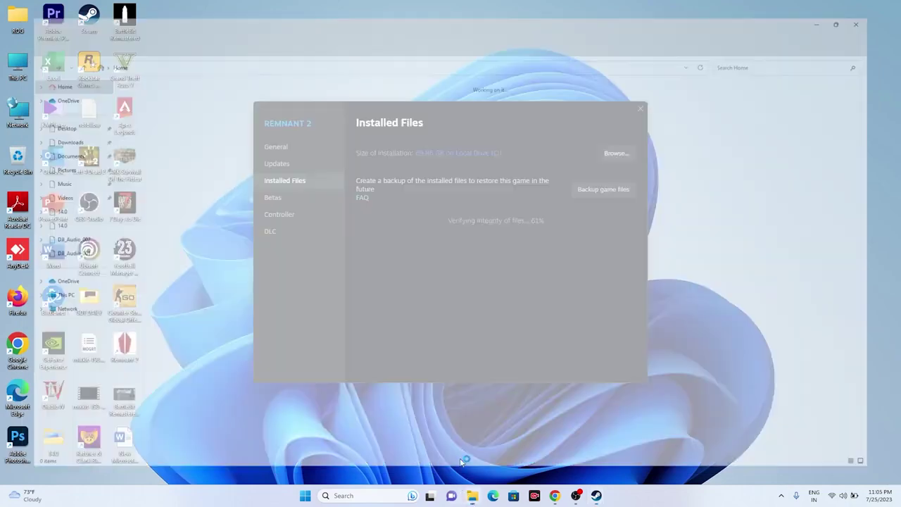
left_click(30, 301)
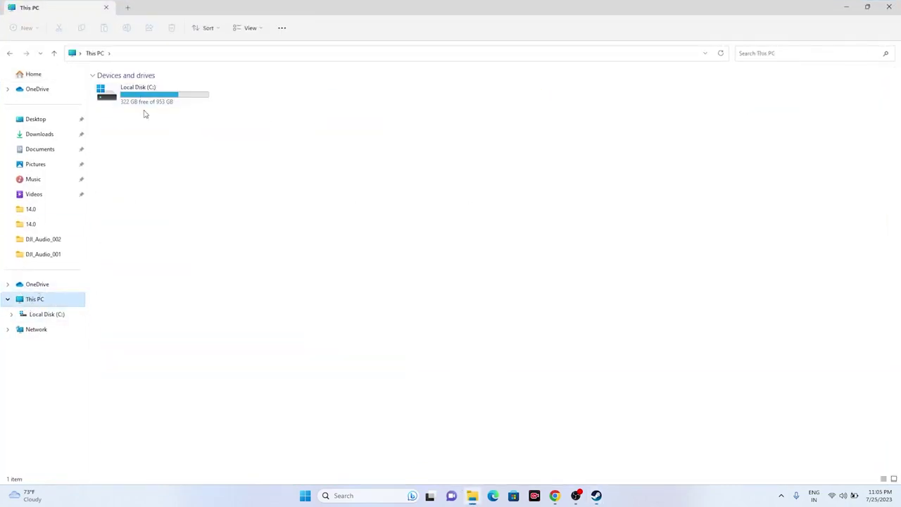
left_click(147, 102)
double_click(148, 101)
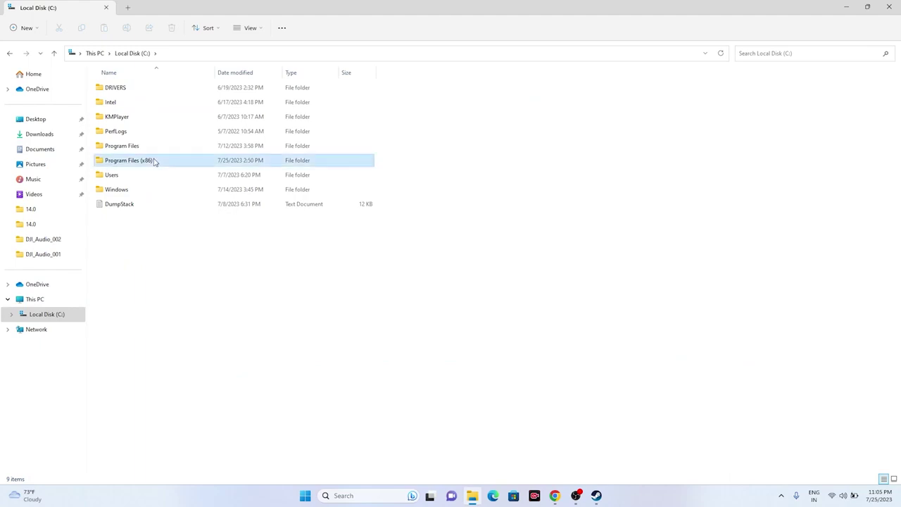
double_click(155, 160)
double_click(114, 296)
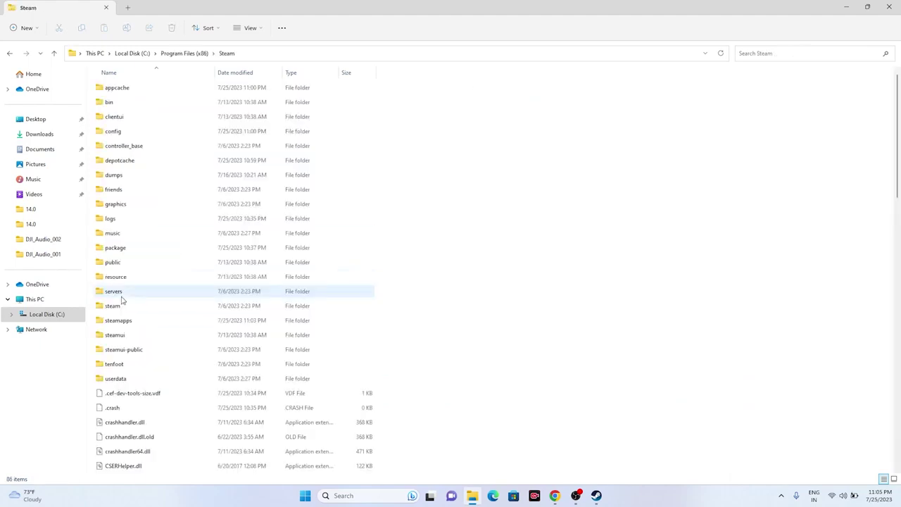
left_click(136, 325)
double_click(136, 325)
left_click(111, 88)
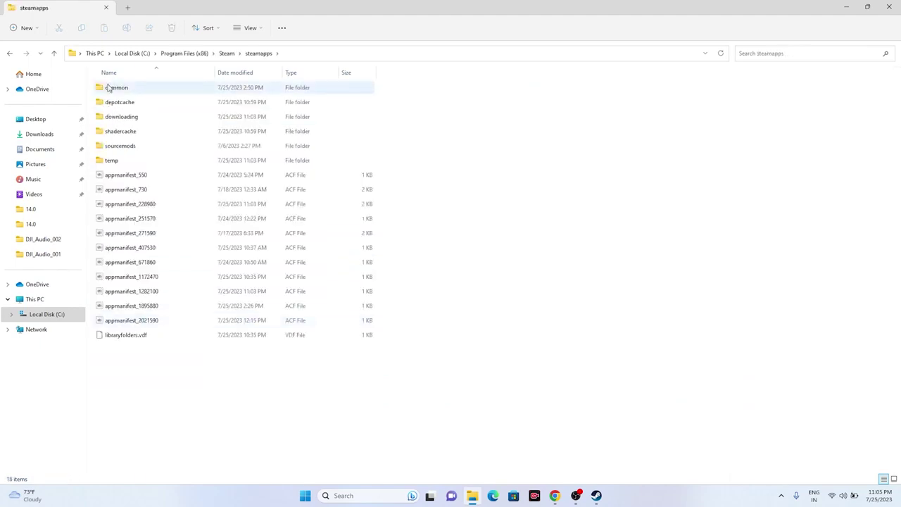
double_click(114, 89)
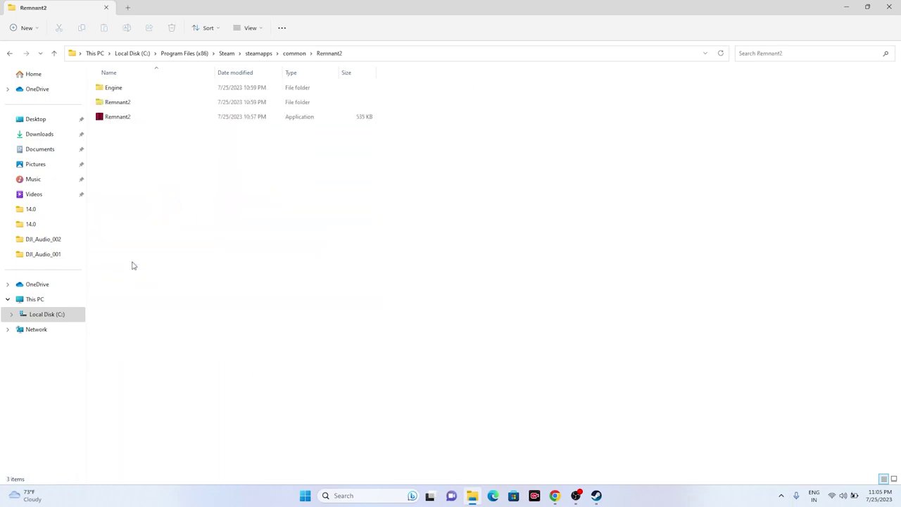
Set the Remnant2 application to run as an administrator in its compatibility properties, and save the setting.
left_click(129, 119)
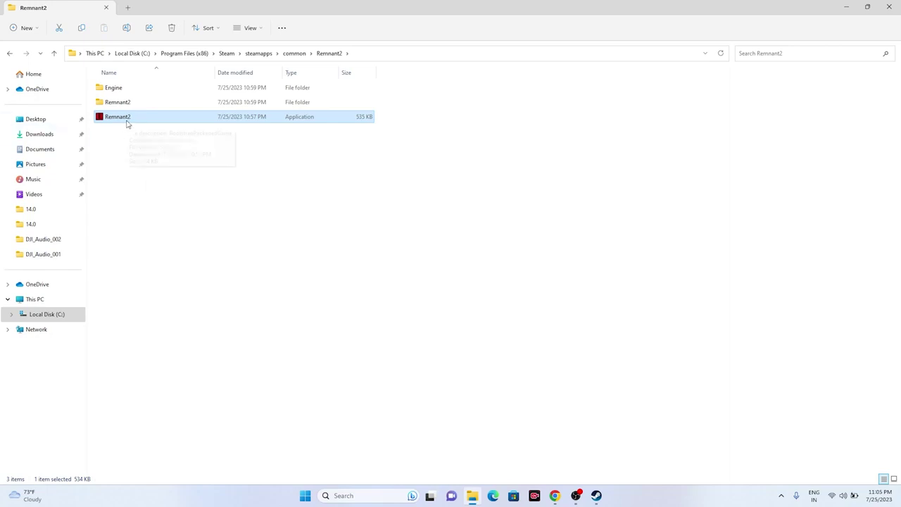
right_click(127, 124)
left_click(170, 265)
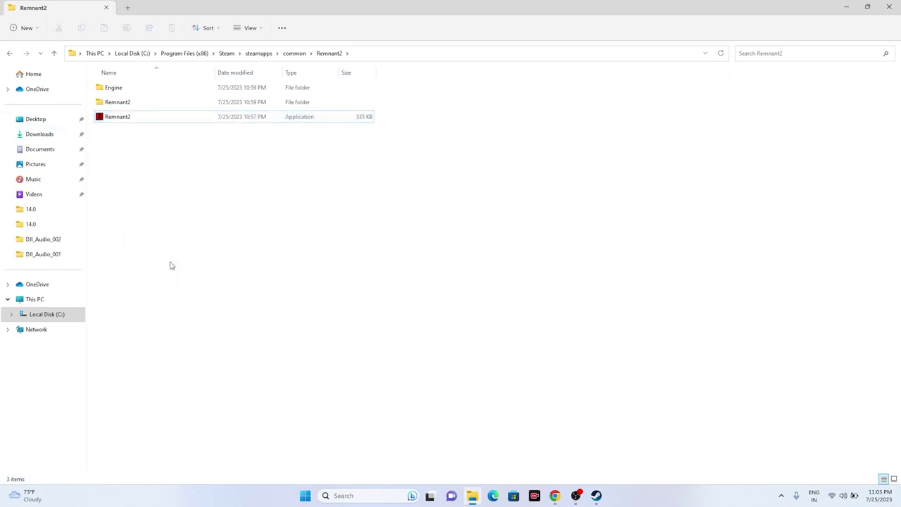
left_click(121, 116)
right_click(124, 117)
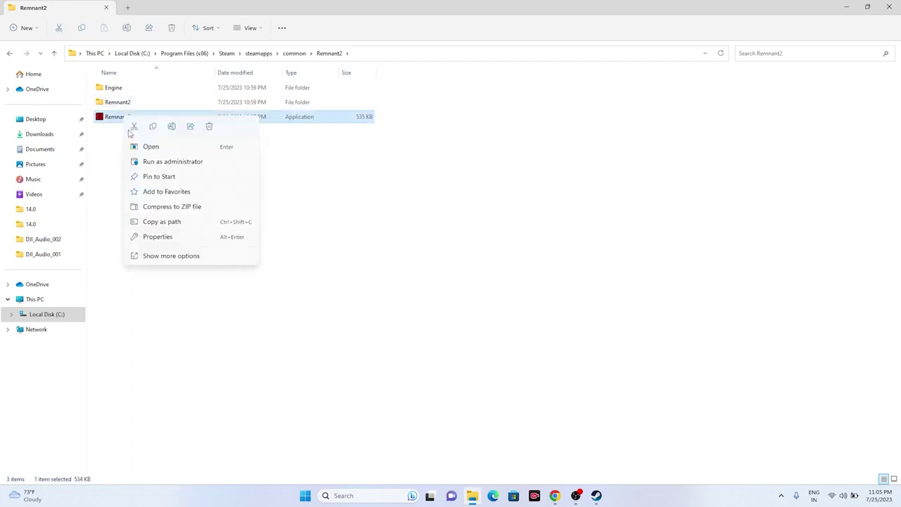
left_click(166, 261)
left_click(201, 251)
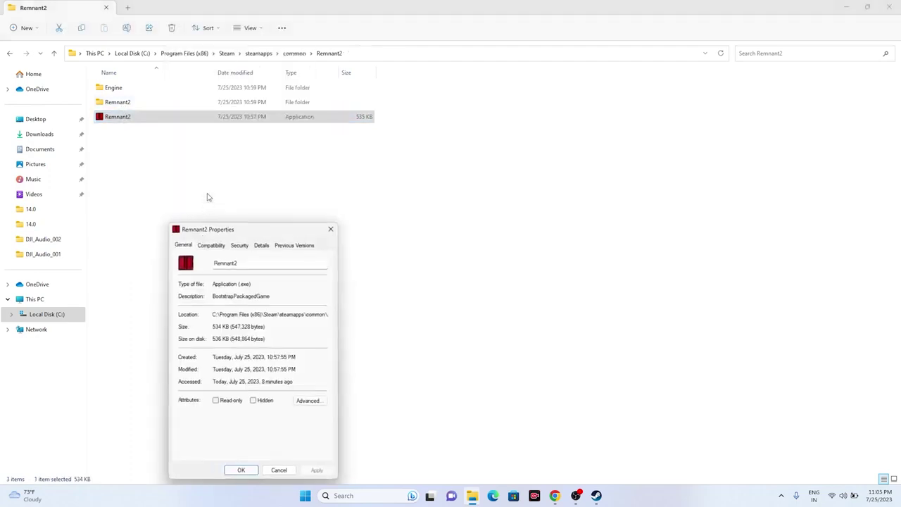
left_click(211, 245)
left_click_drag(245, 235, 256, 138)
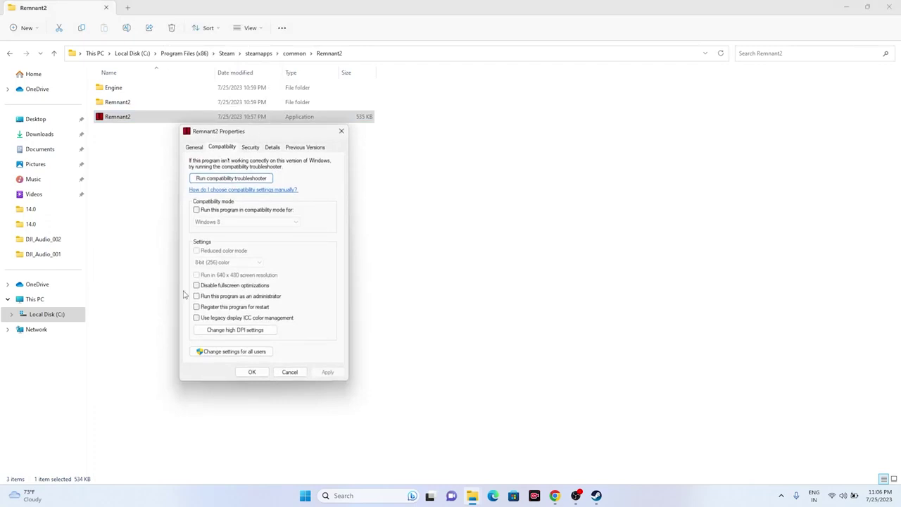
left_click(197, 295)
left_click(253, 372)
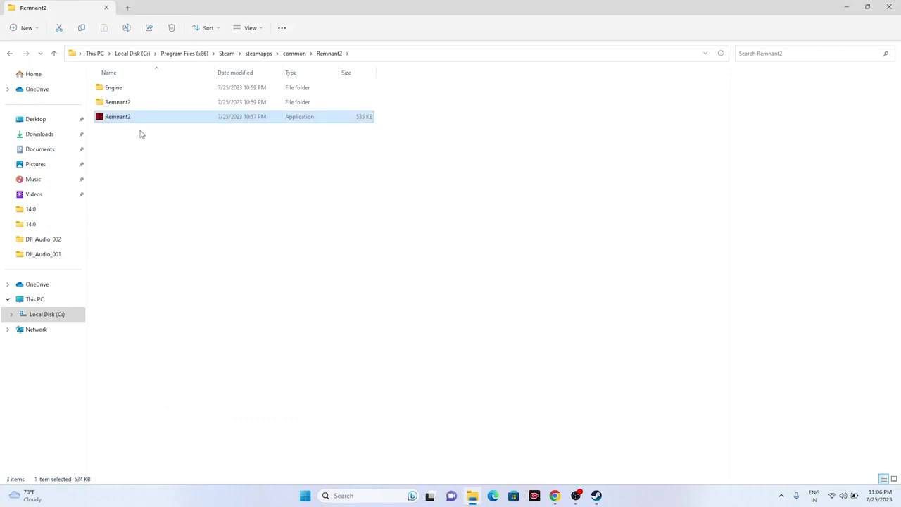
mouse_move(136, 122)
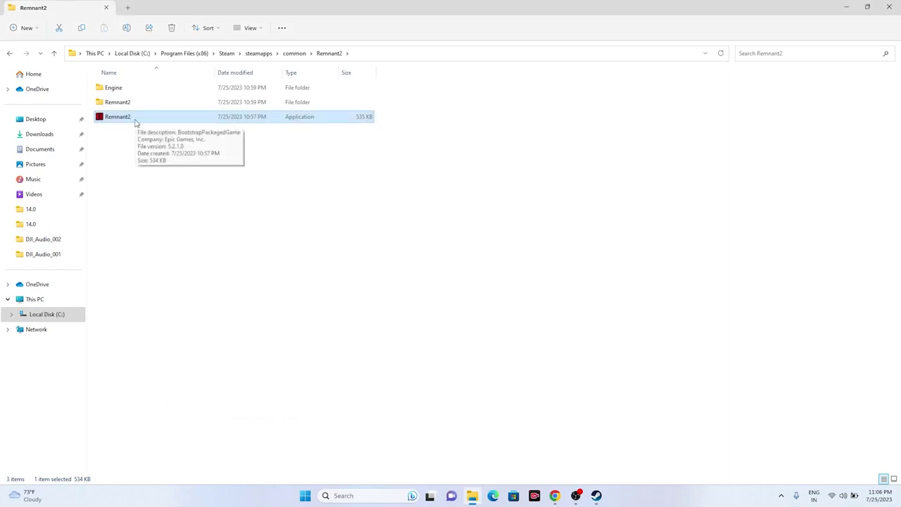
left_click(180, 240)
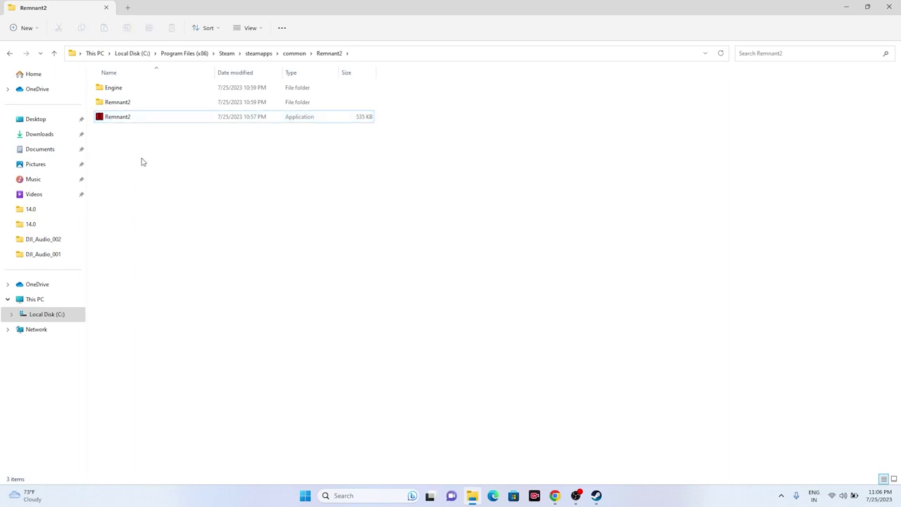
left_click(135, 121)
right_click(131, 122)
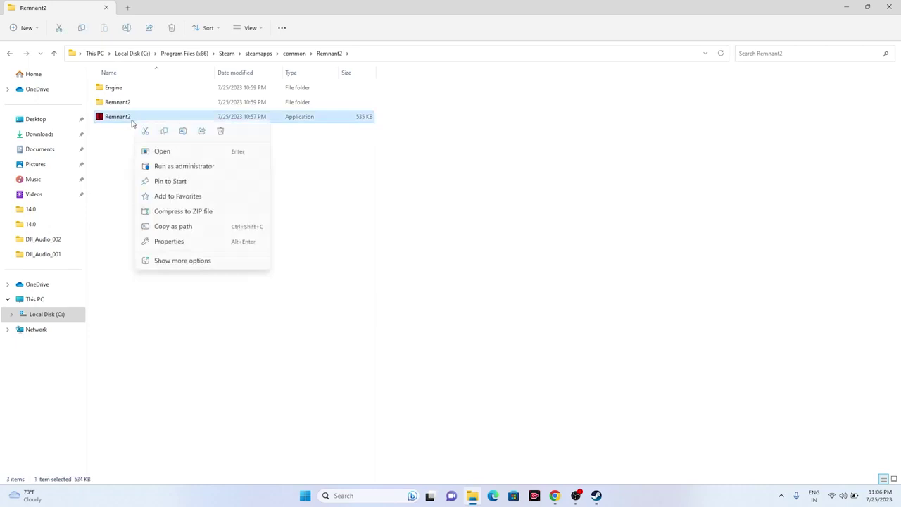
left_click(177, 261)
left_click(204, 237)
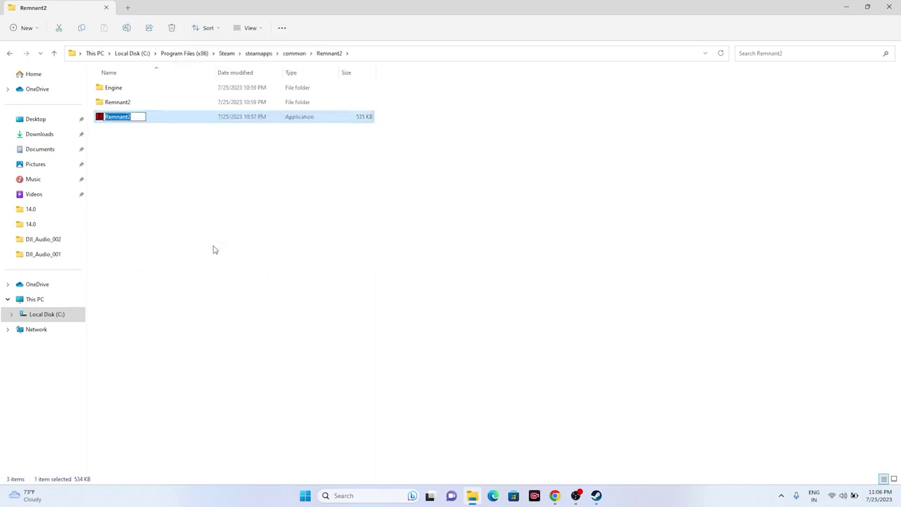
left_click(171, 192)
right_click(139, 121)
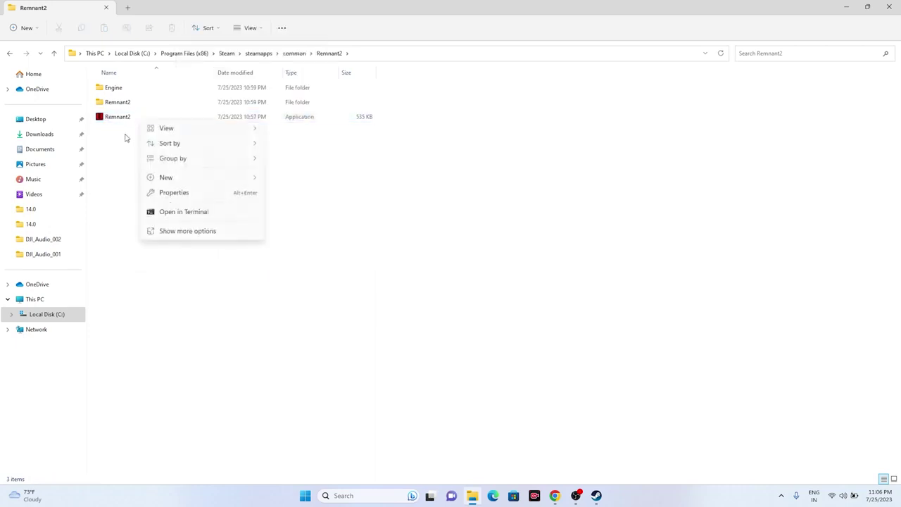
Open the Remnant2 application's compatibility properties and turn on compatibility mode.
left_click(125, 121)
right_click(125, 120)
left_click(179, 261)
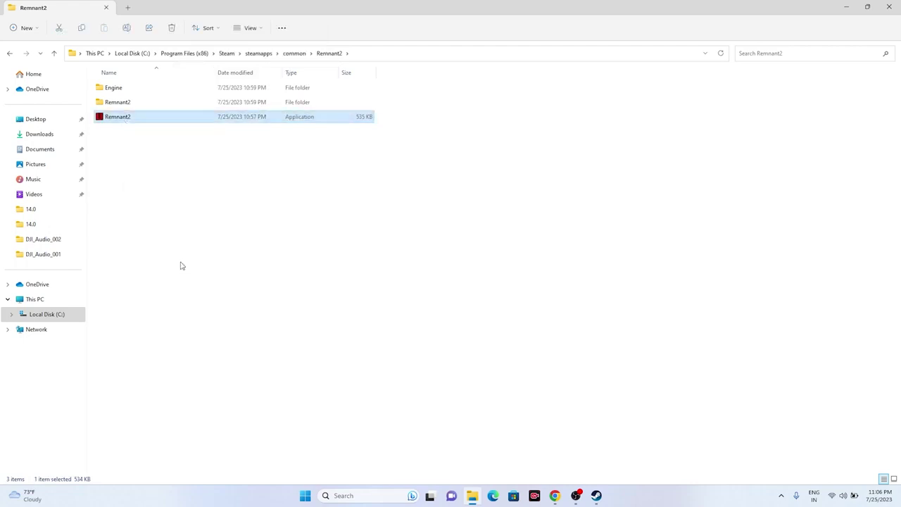
left_click(218, 252)
left_click(226, 245)
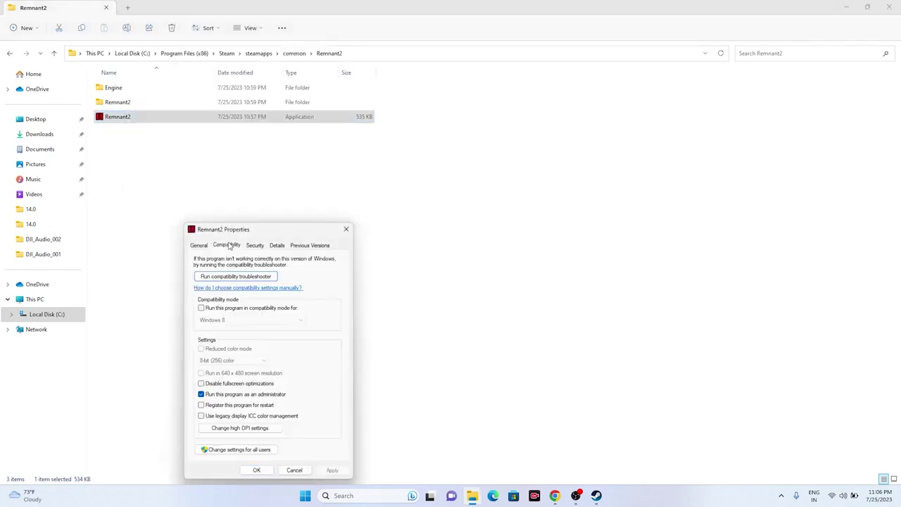
left_click_drag(273, 232, 370, 175)
left_click(299, 251)
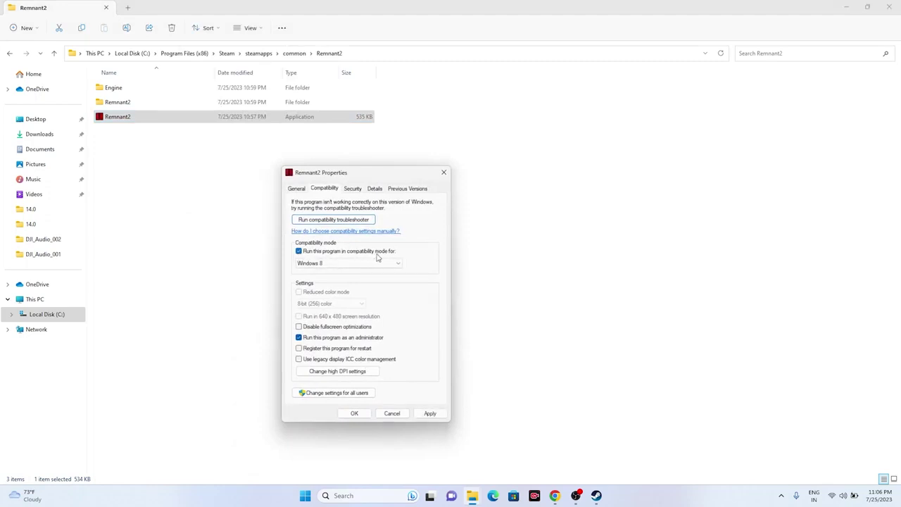
Try Windows 7 as the Remnant2 application's compatibility mode, switch it to Windows 8, and save the setting.
left_click(338, 264)
left_click(327, 290)
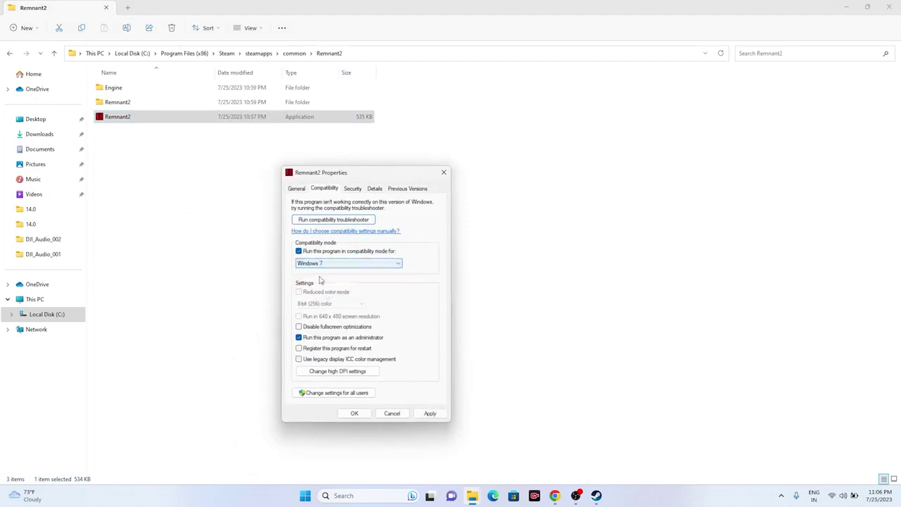
left_click(317, 265)
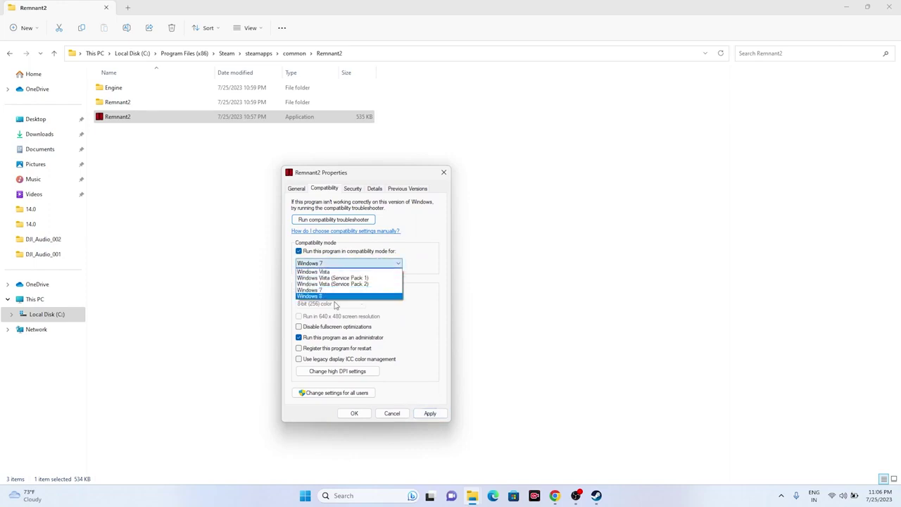
left_click(335, 300)
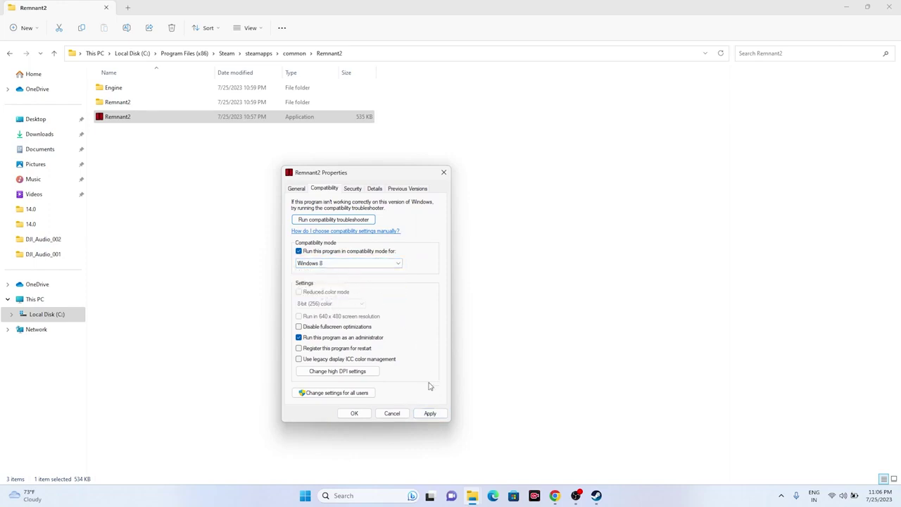
left_click(429, 413)
left_click(370, 413)
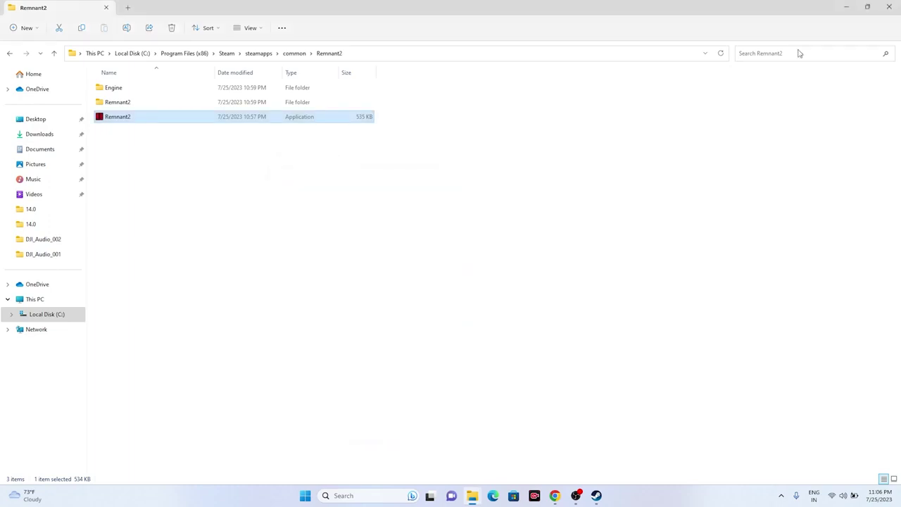
Close the Remnant2 folder and the game's Steam properties window, and minimize Steam.
left_click(898, 6)
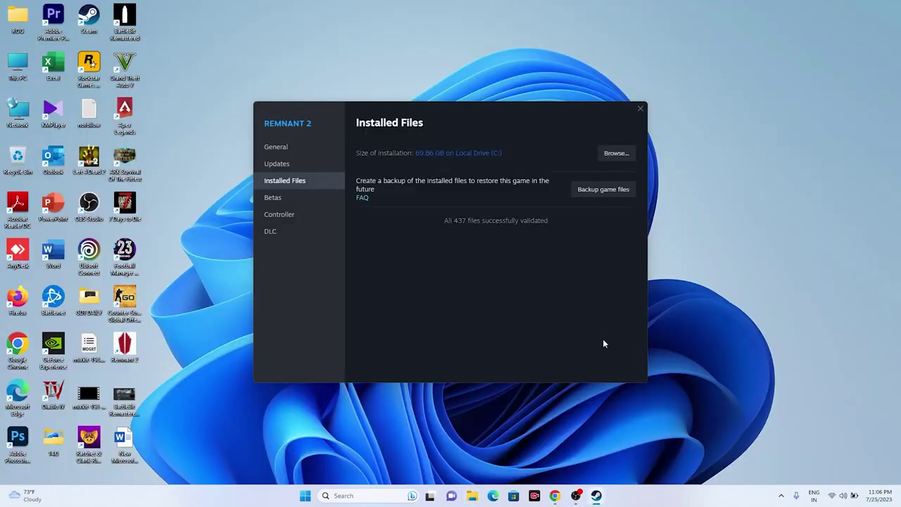
mouse_move(593, 495)
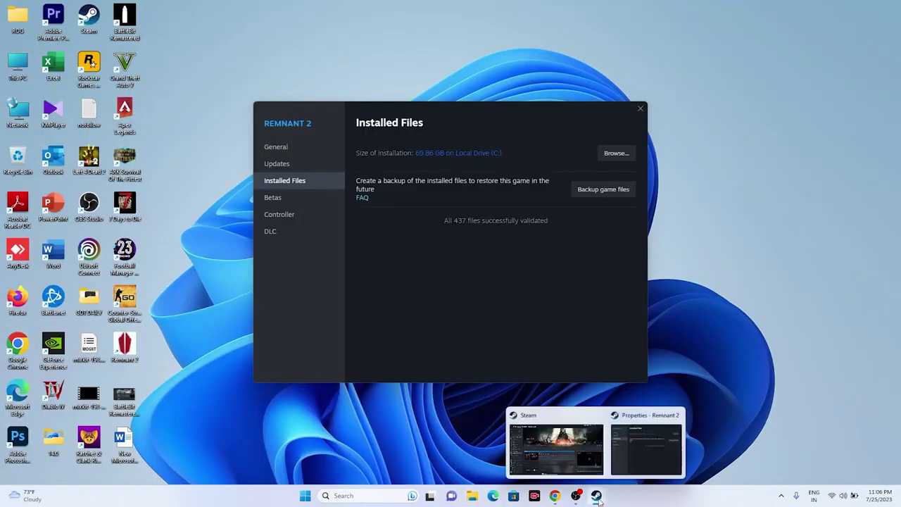
left_click(561, 467)
left_click(864, 7)
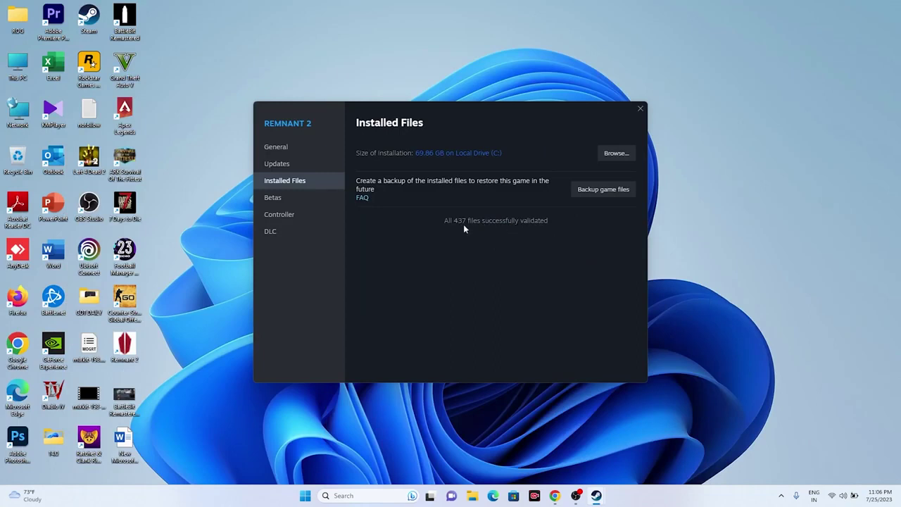
left_click(640, 107)
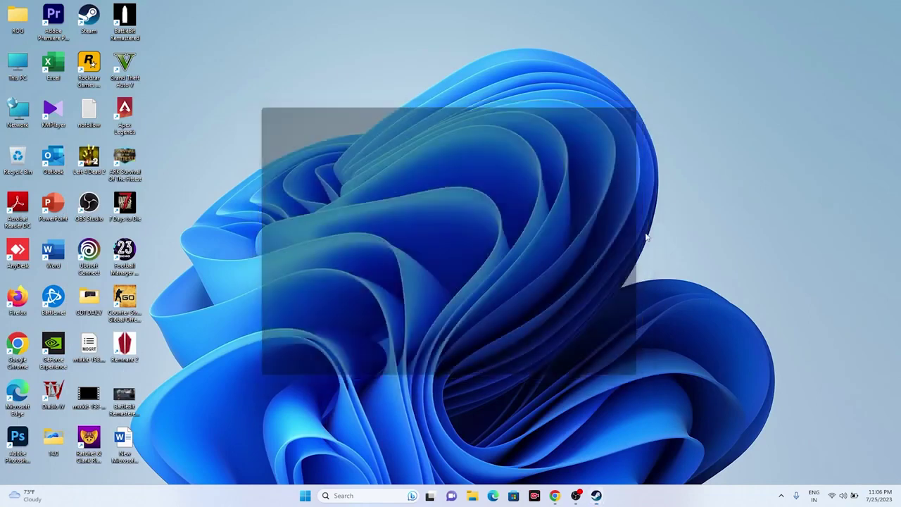
left_click(597, 495)
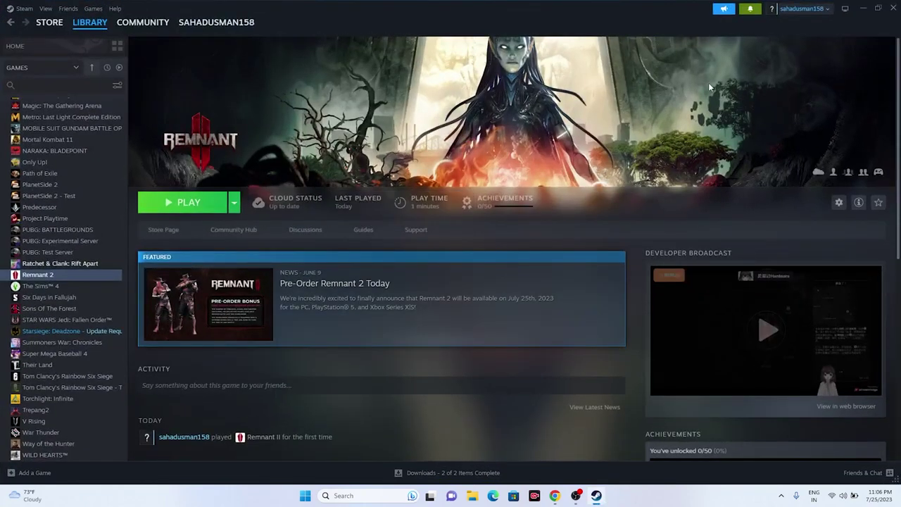
left_click(863, 7)
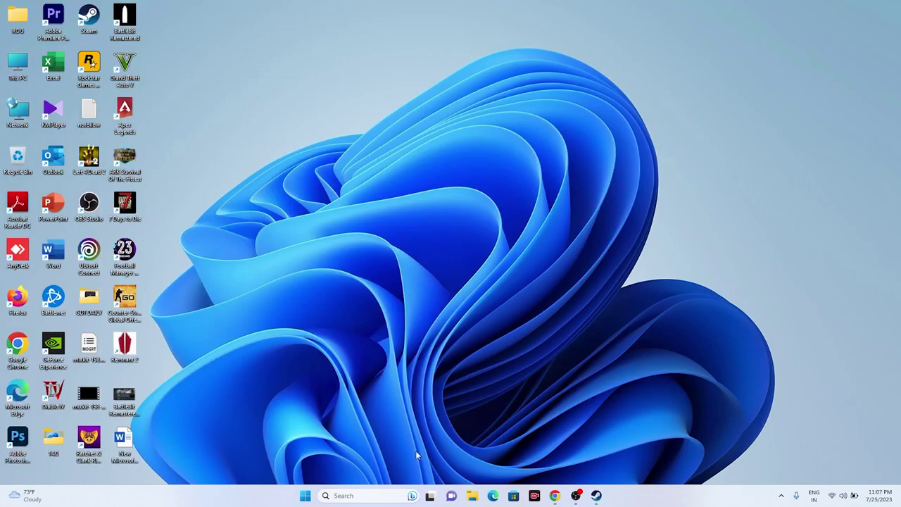
Check the automatic time and time zone options on the Date & time page of Windows Settings, and close Settings.
left_click(366, 496)
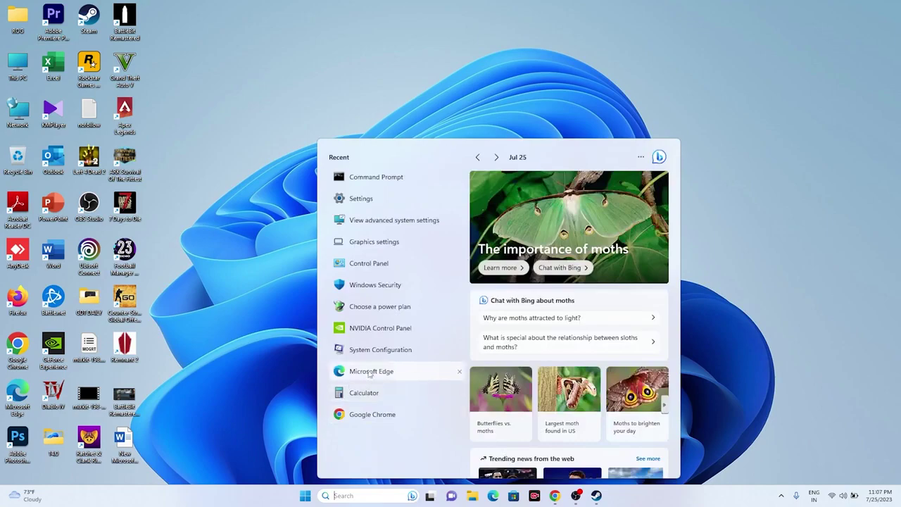
left_click(361, 200)
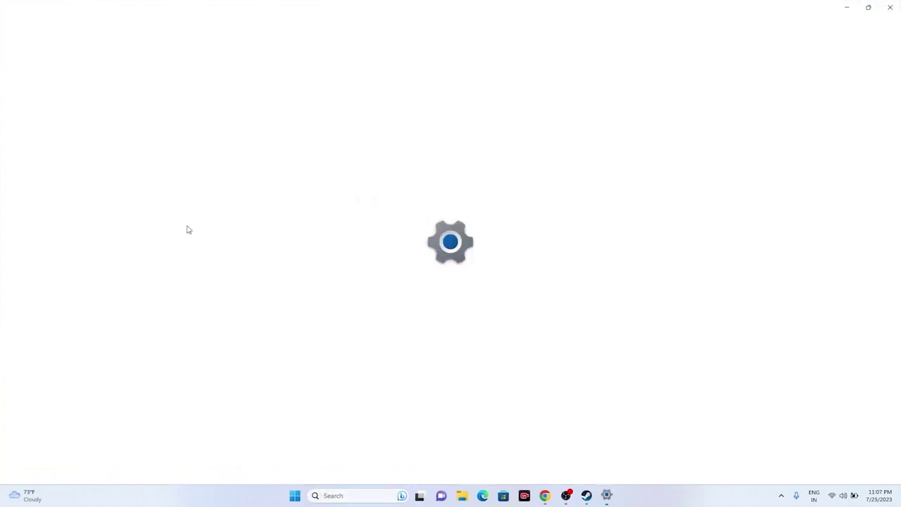
left_click(61, 220)
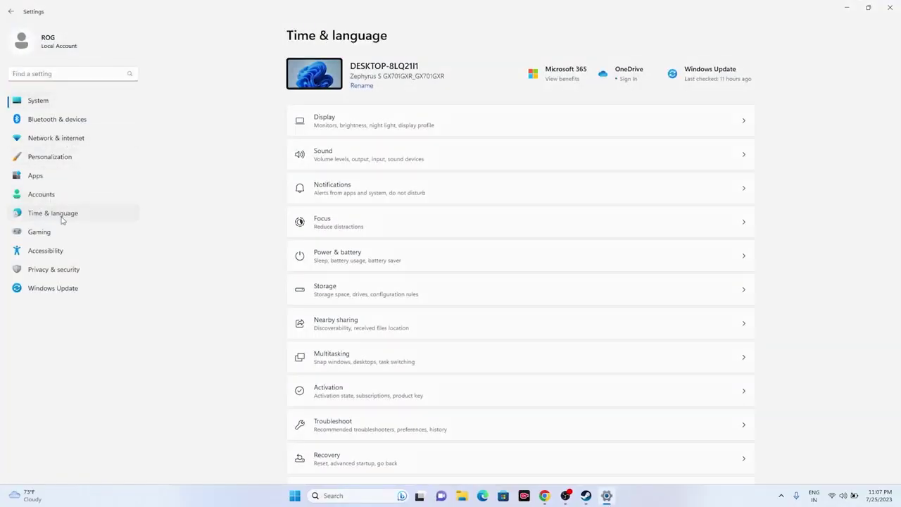
left_click(362, 117)
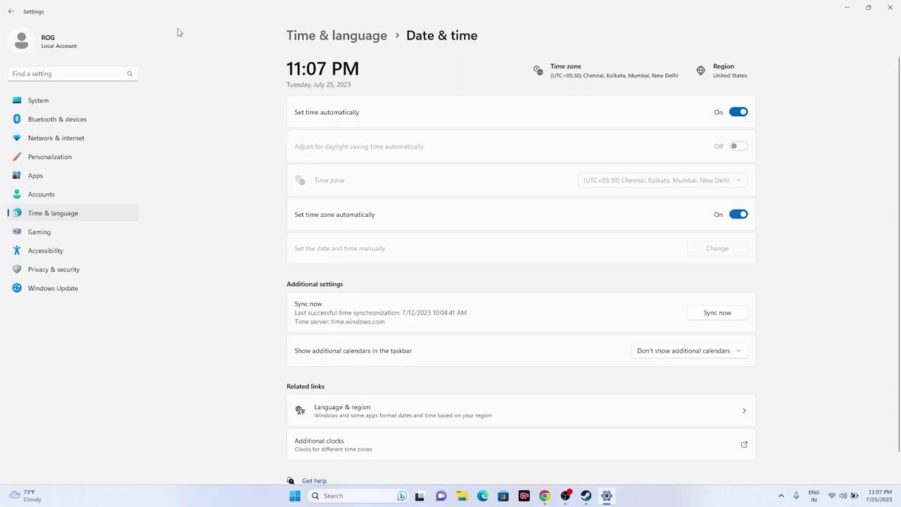
left_click(890, 7)
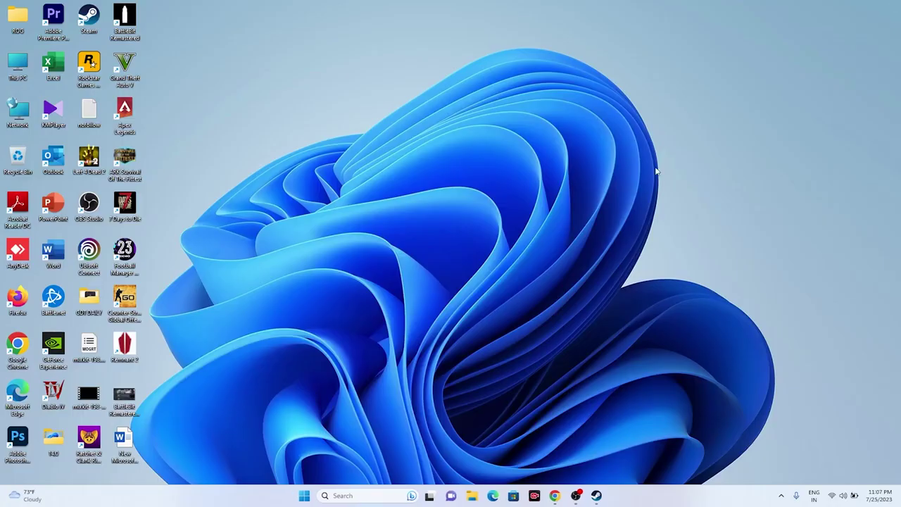
left_click(595, 496)
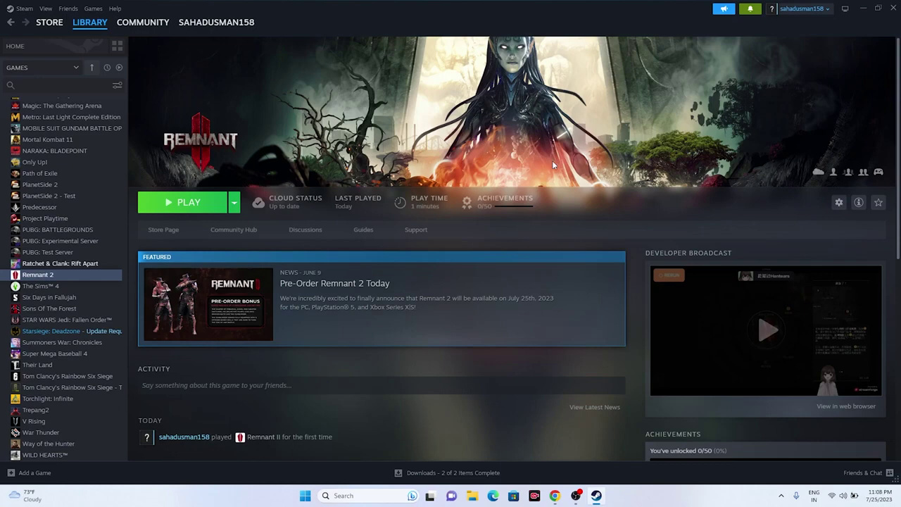
left_click(863, 11)
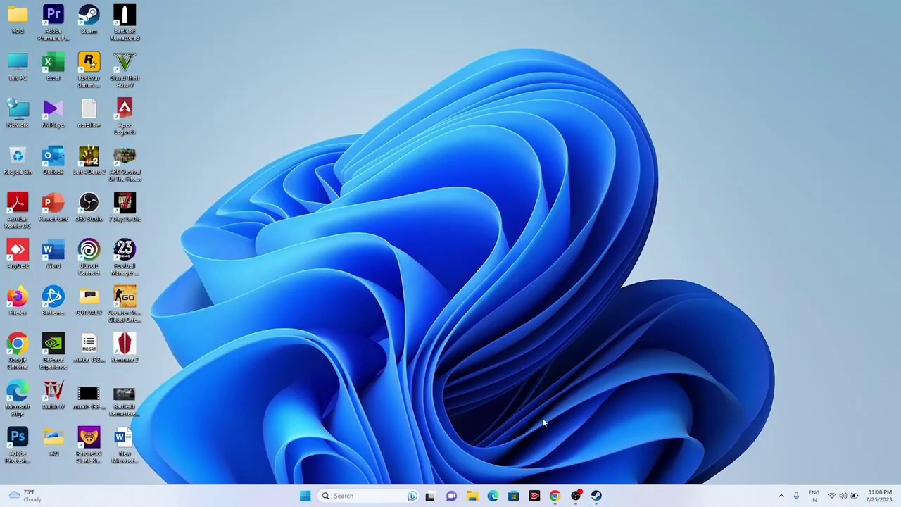
Look through This PC and the Documents folder in File Explorer, and close the window.
left_click(473, 497)
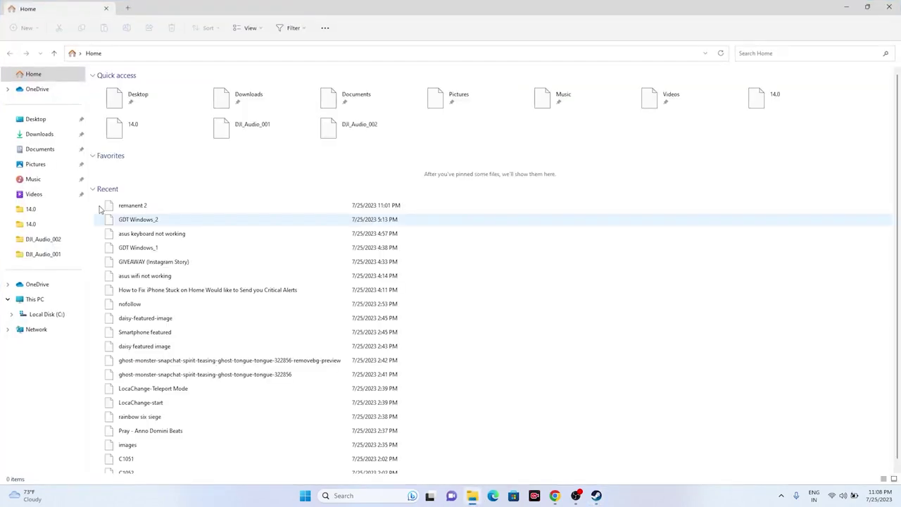
left_click(54, 301)
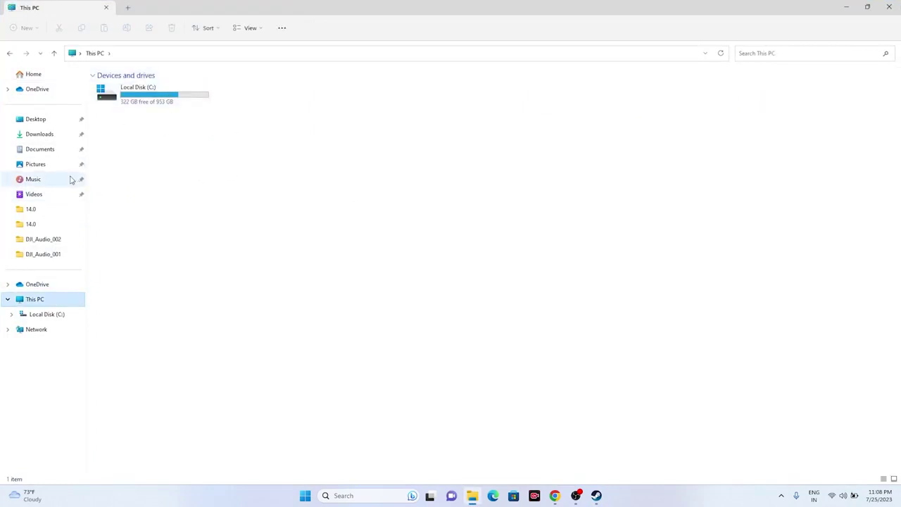
left_click(50, 138)
left_click(51, 150)
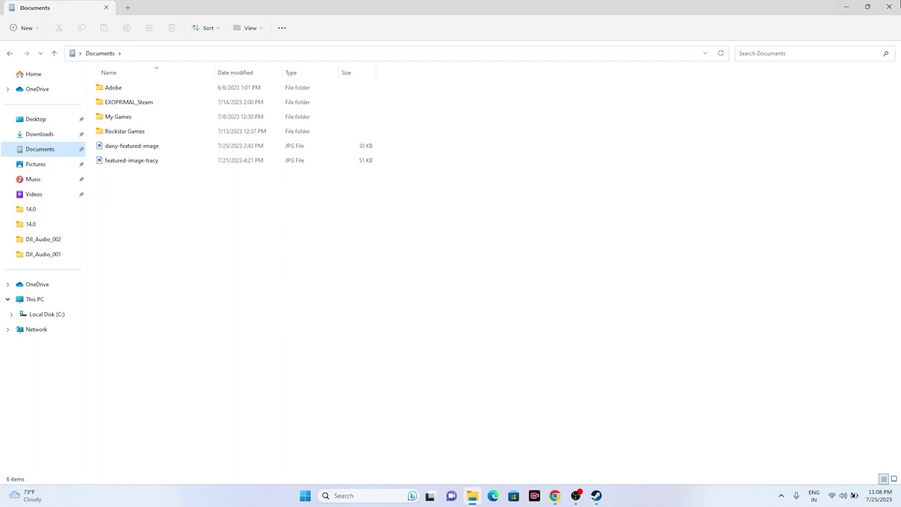
left_click(889, 7)
left_click(558, 496)
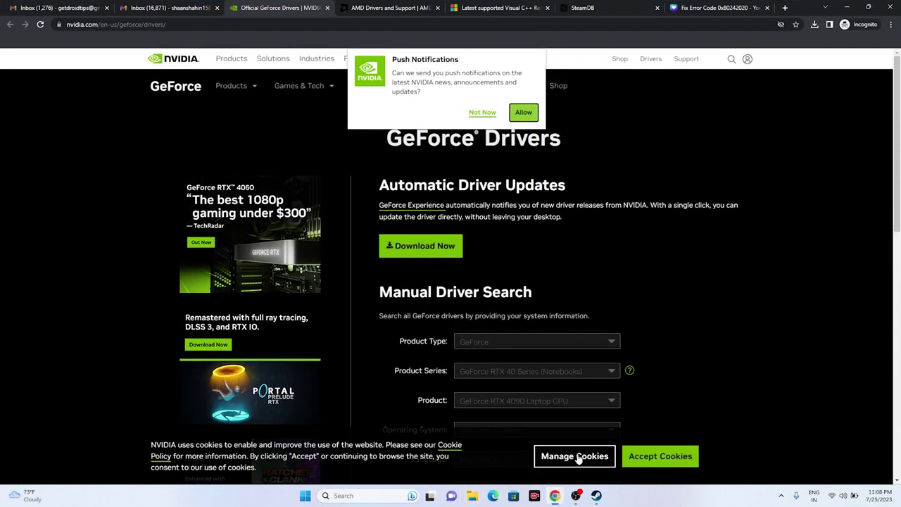
left_click(560, 496)
left_click(593, 496)
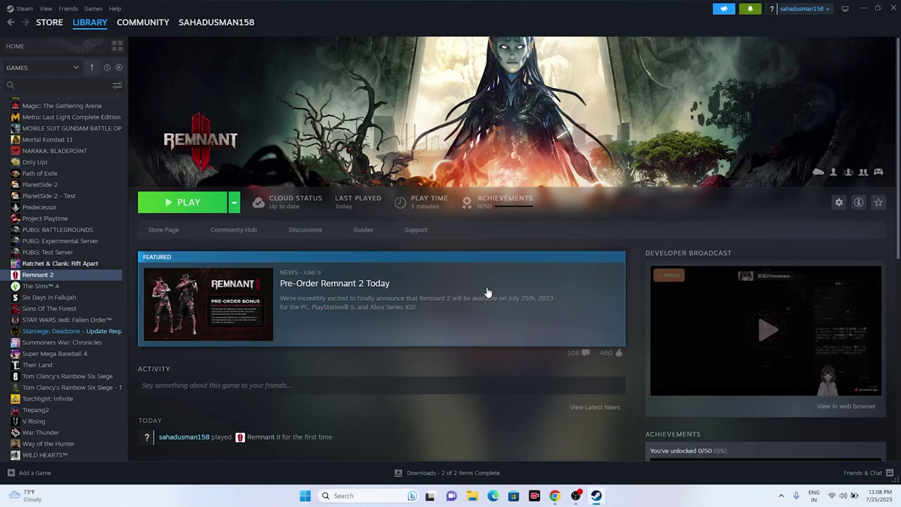
left_click(845, 9)
Open the list of apps allowed through Windows Defender Firewall in the Control Panel's System and Security settings.
left_click(370, 496)
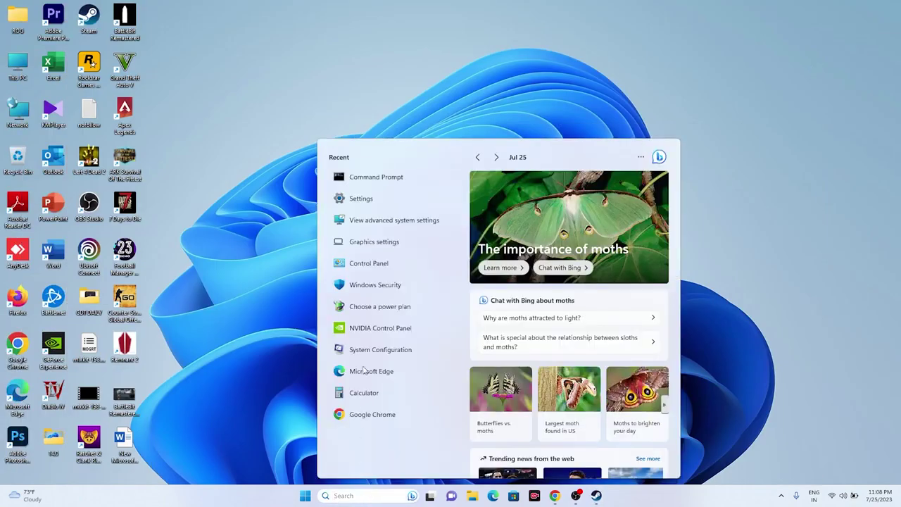
left_click(371, 264)
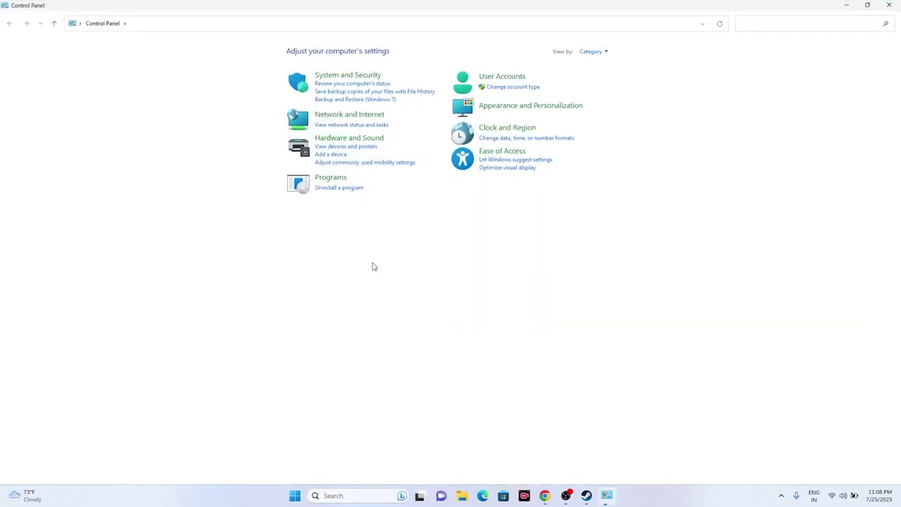
left_click(336, 76)
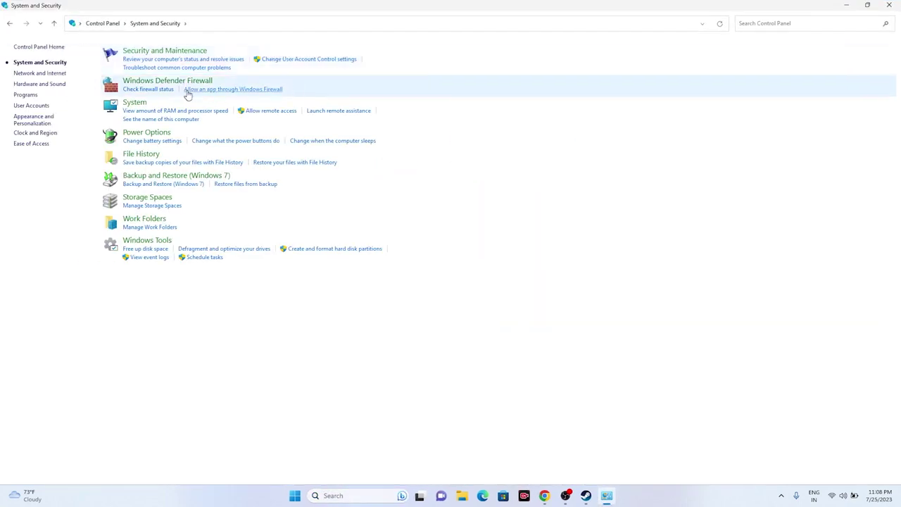
left_click(161, 82)
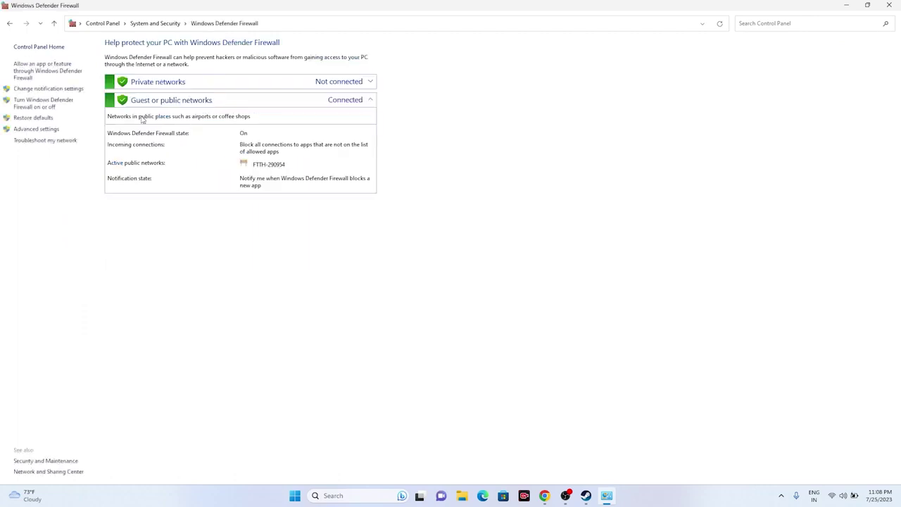
left_click(25, 72)
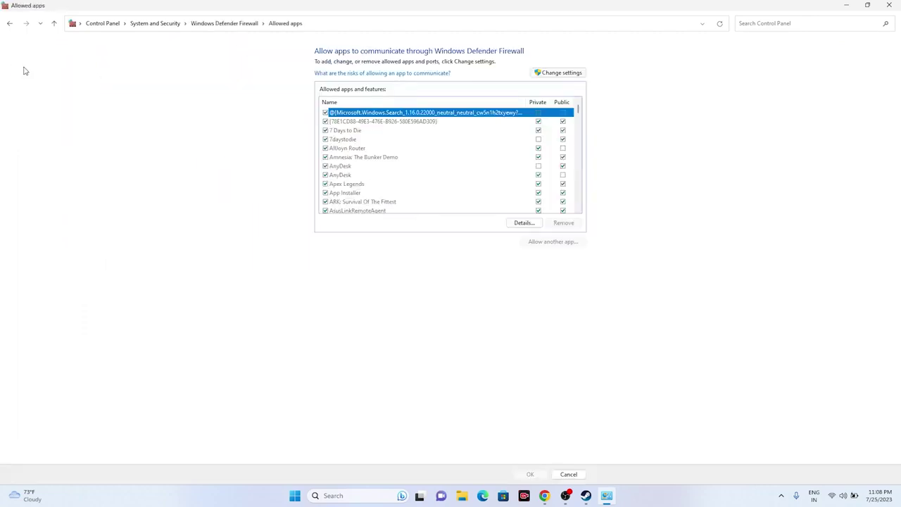
Find the Remnant 2 entry in the list of allowed firewall apps and unlock the list for changes.
scroll(416, 163, "down", 10)
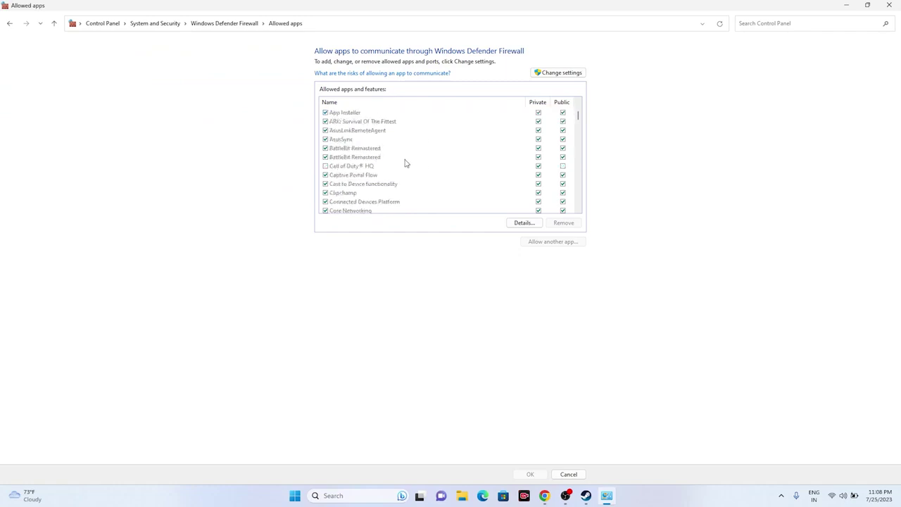
scroll(405, 162, "down", 15)
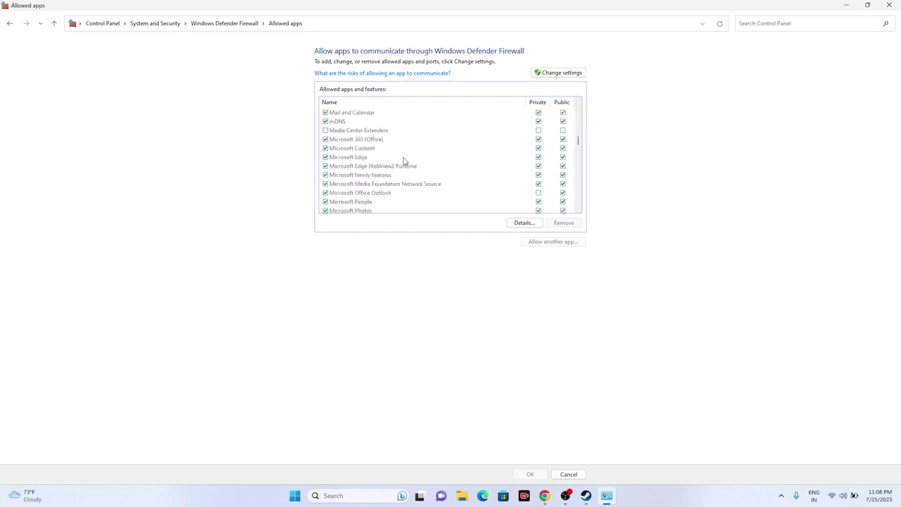
scroll(404, 161, "down", 3)
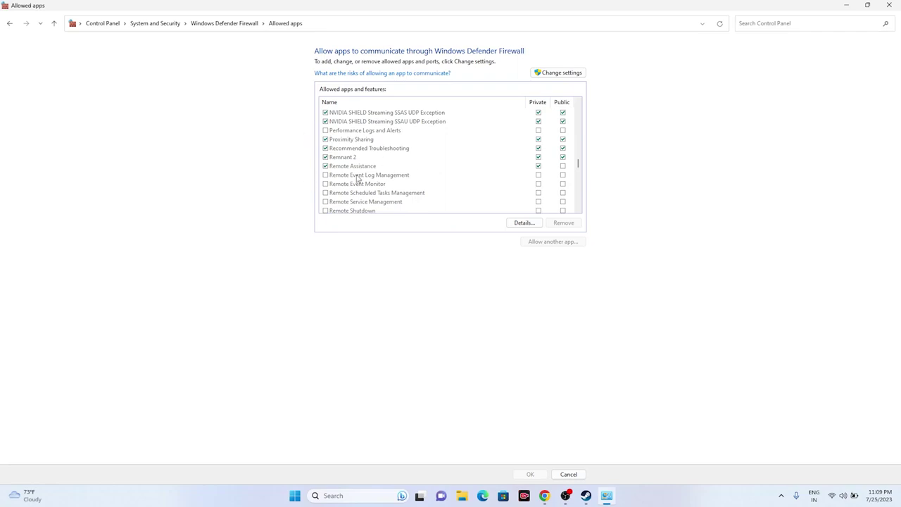
left_click(554, 74)
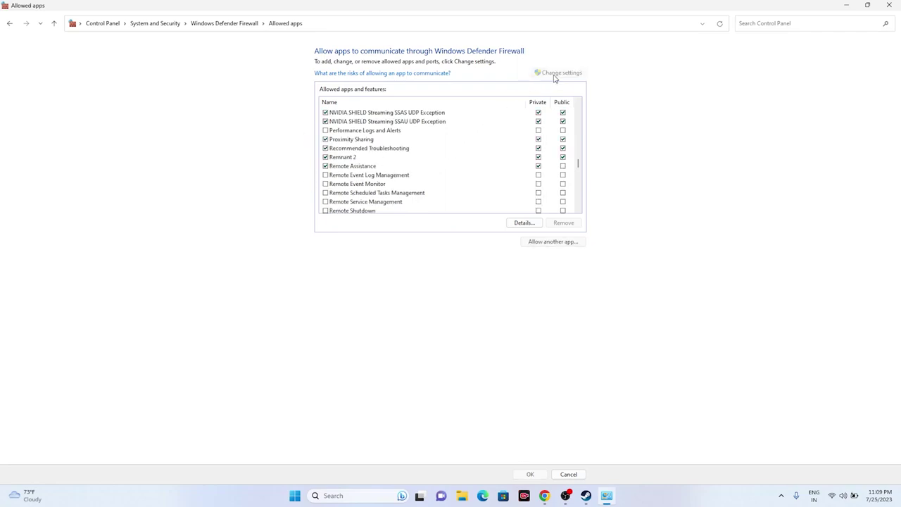
Start allowing another app through the firewall and browse to the Steam folder in C:\Program Files (x86).
left_click(553, 242)
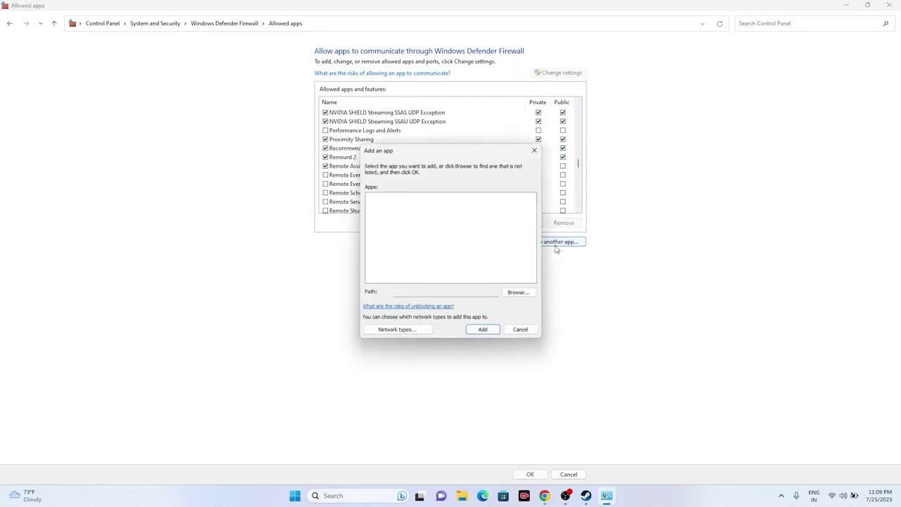
left_click(519, 292)
left_click(399, 342)
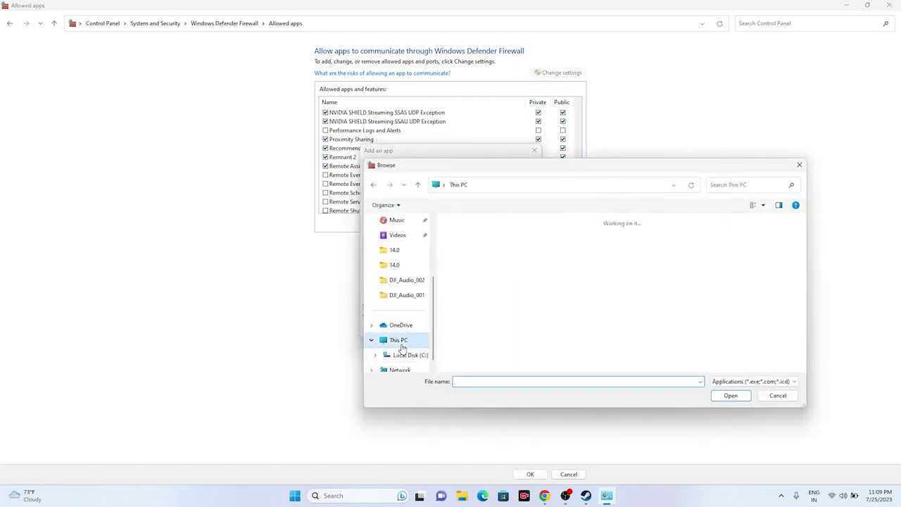
double_click(515, 243)
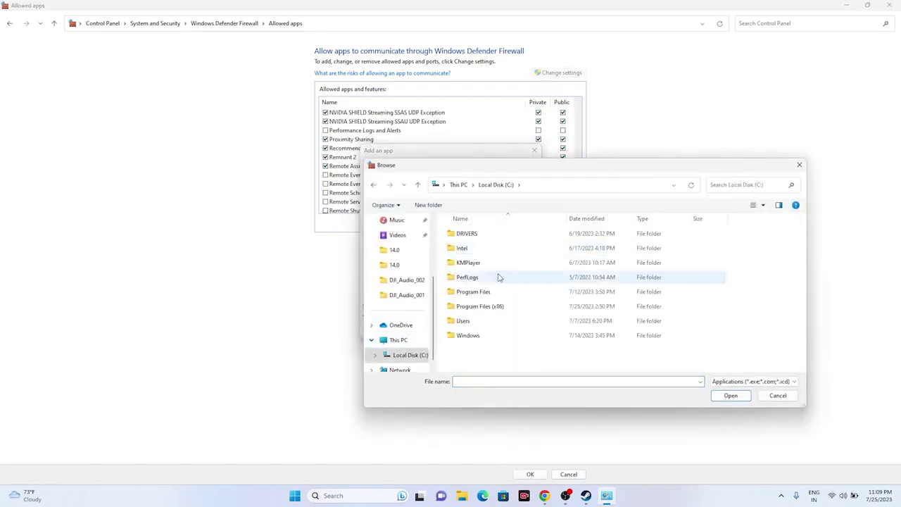
double_click(485, 310)
scroll(483, 287, "down", 7)
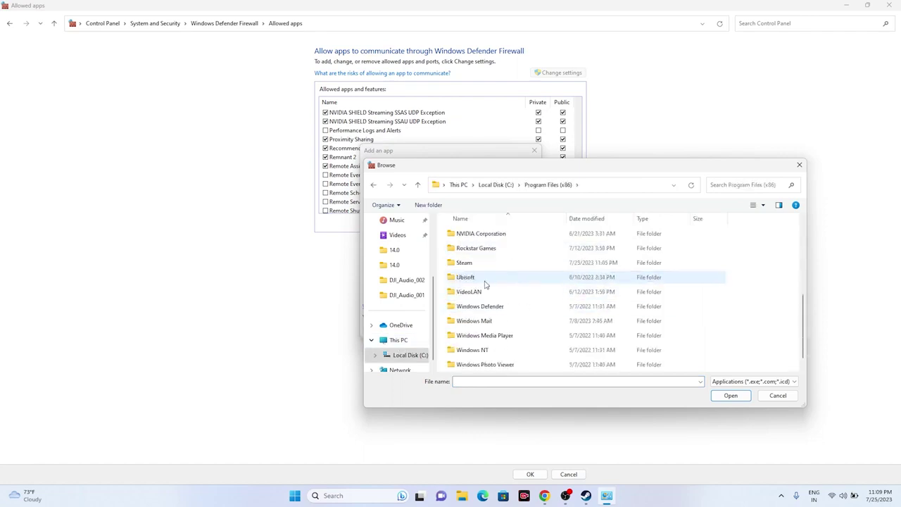
left_click(479, 268)
double_click(479, 268)
Choose the Remnant2 application from the steamapps\common\Remnant2 folder as the app to allow.
scroll(479, 268, "down", 3)
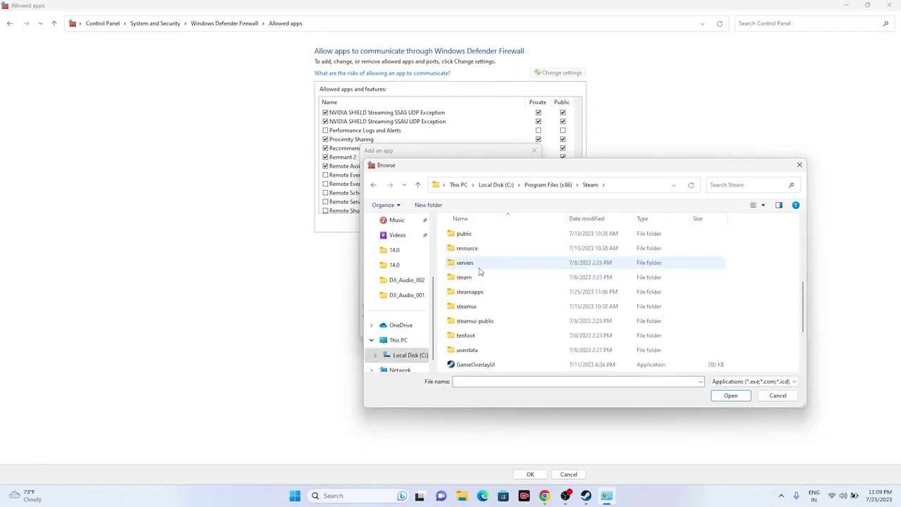
double_click(491, 301)
double_click(482, 235)
scroll(486, 268, "down", 5)
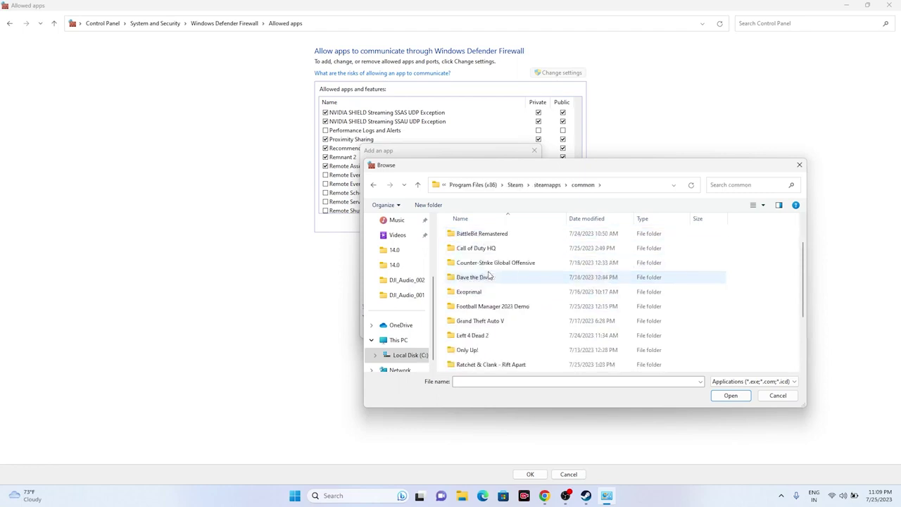
double_click(483, 293)
left_click(483, 264)
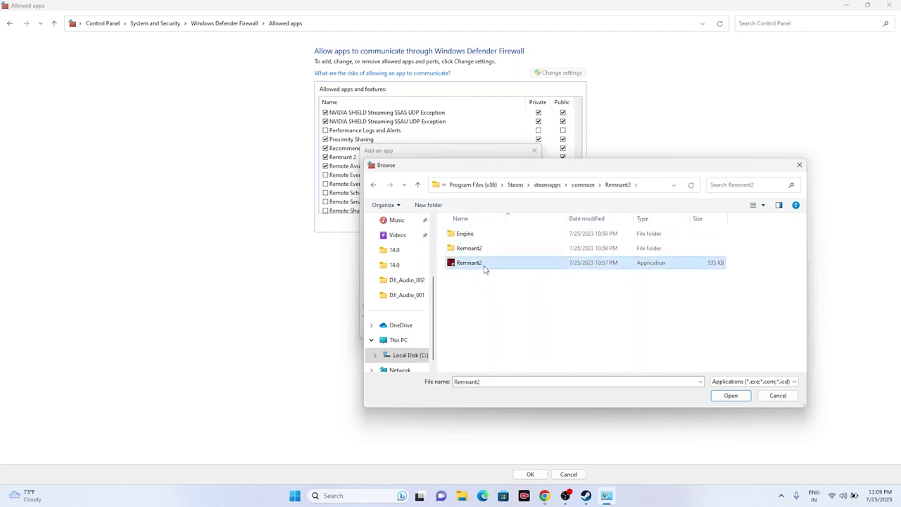
left_click(730, 395)
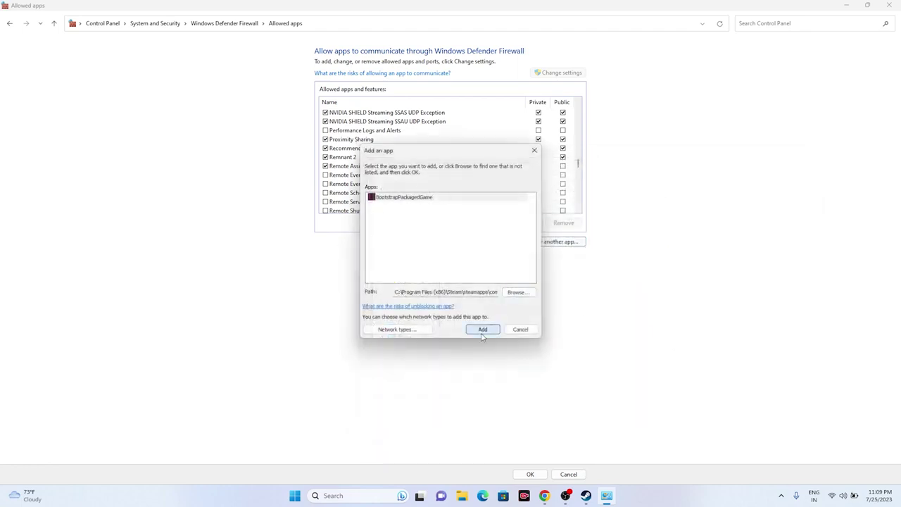
Try to add the chosen game application to the allowed apps, and close the dialog and the Allowed apps window.
left_click(483, 329)
left_click(527, 280)
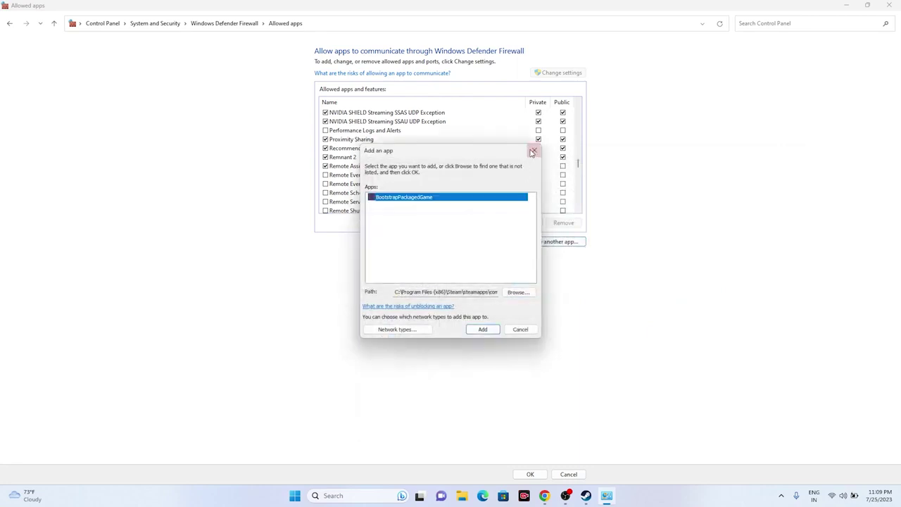
left_click(534, 150)
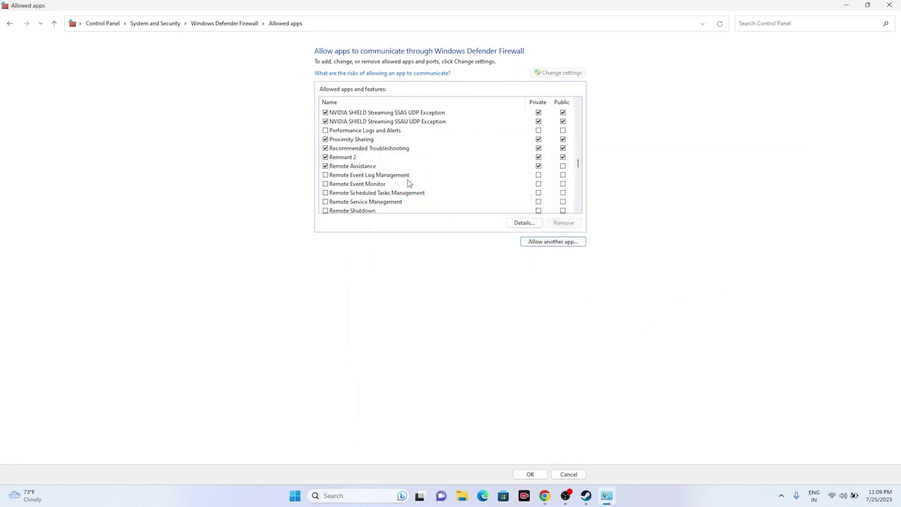
left_click(888, 5)
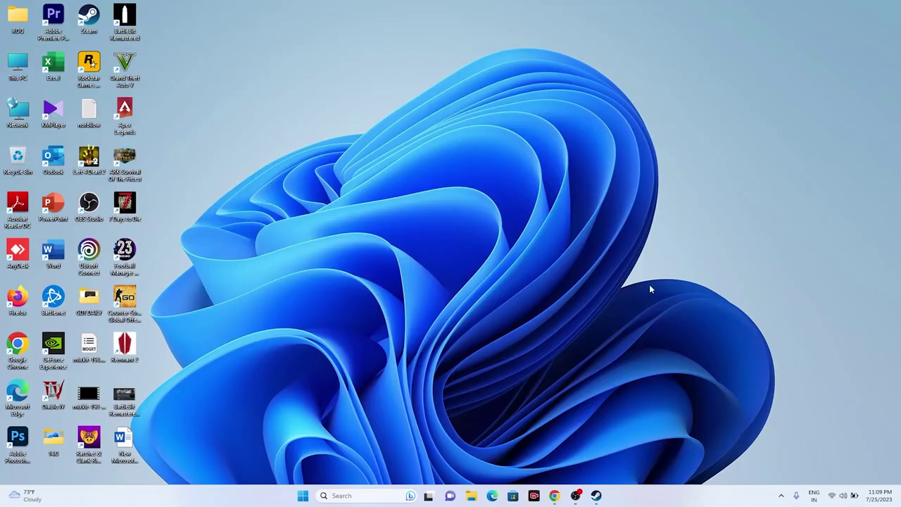
Restore Steam, review the running apps and background processes in a maximized Task Manager, and close it and minimize Steam.
left_click(597, 495)
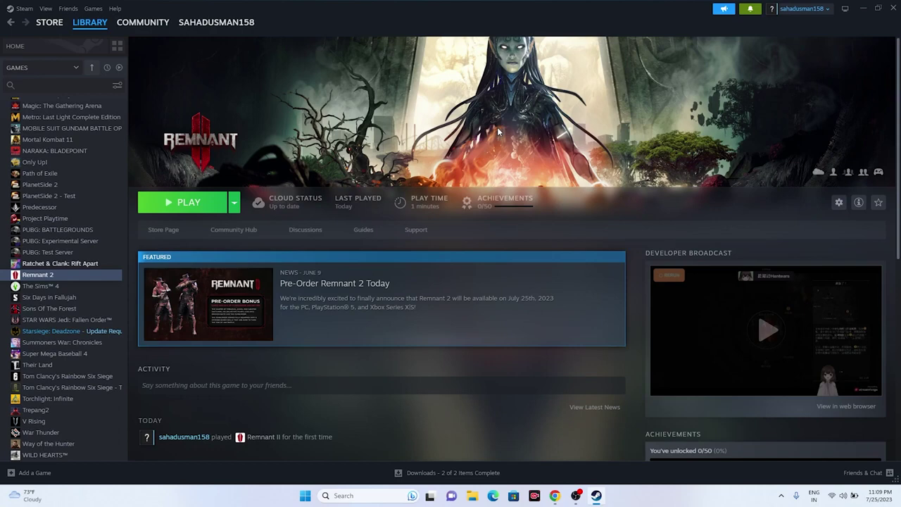
right_click(307, 497)
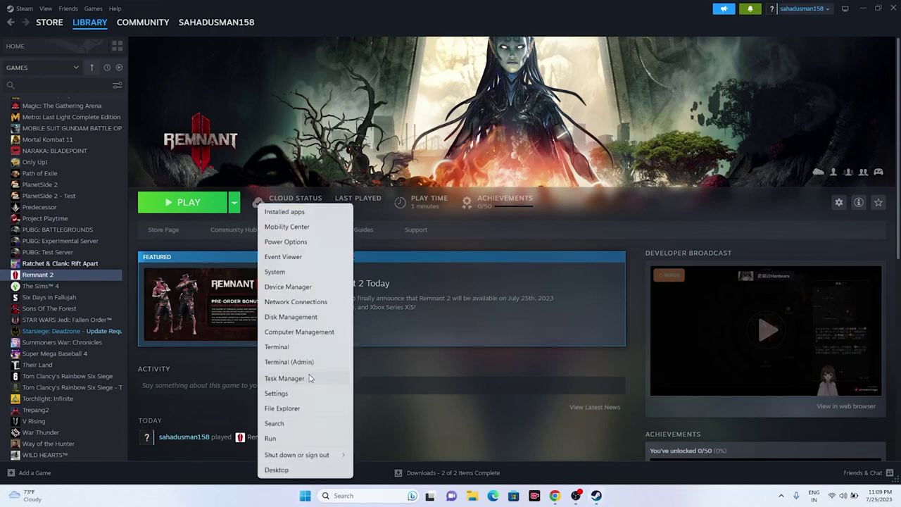
left_click(310, 376)
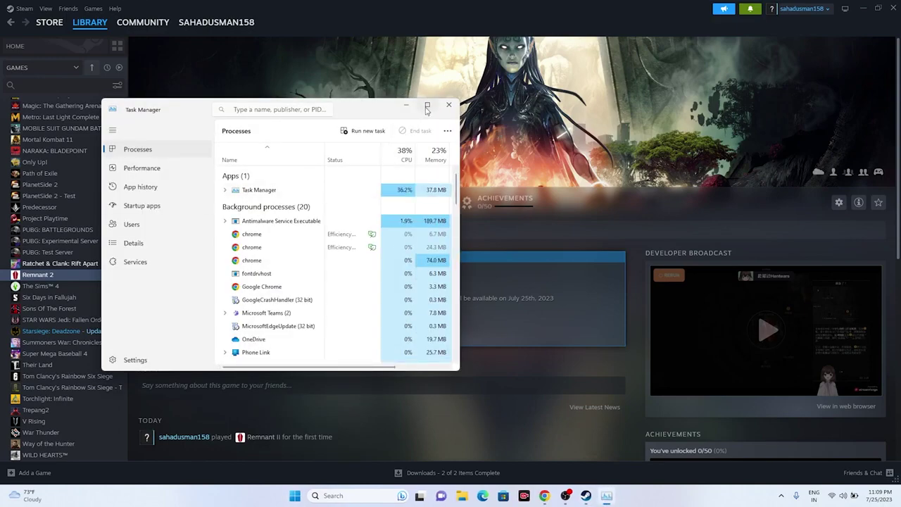
left_click(426, 104)
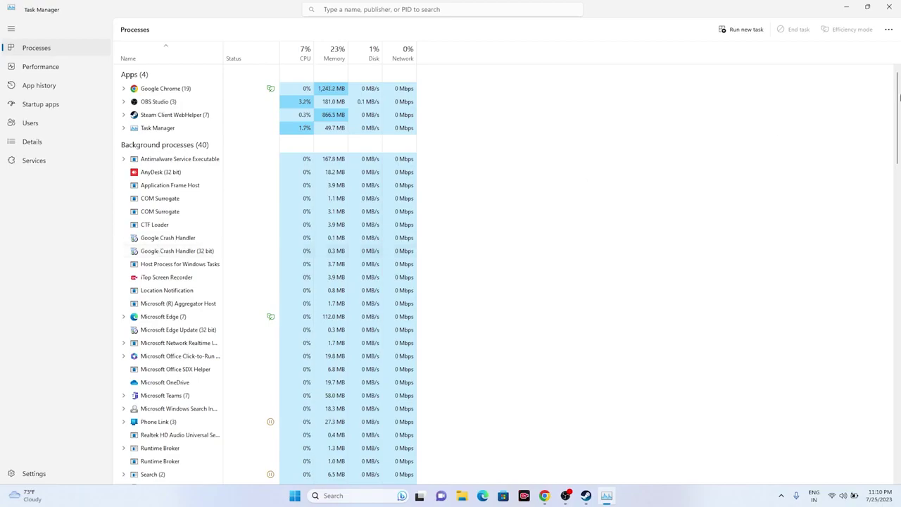
left_click(888, 6)
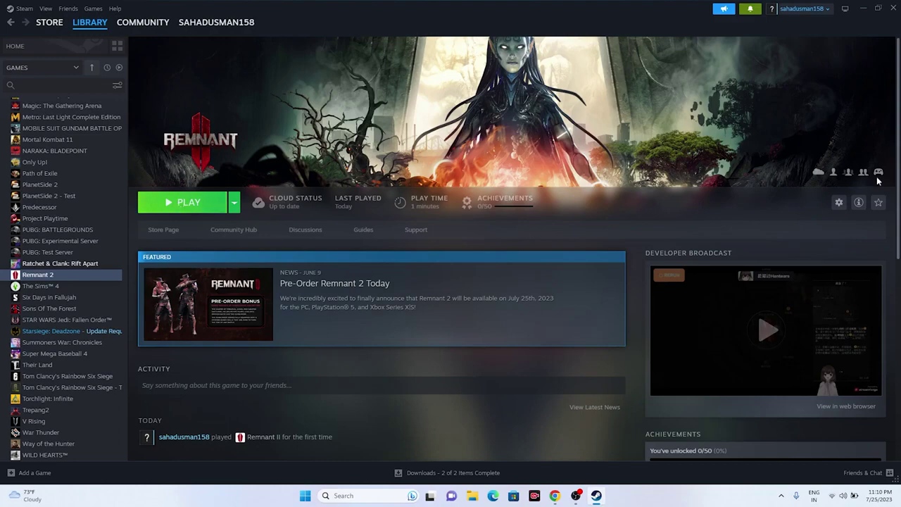
left_click(868, 9)
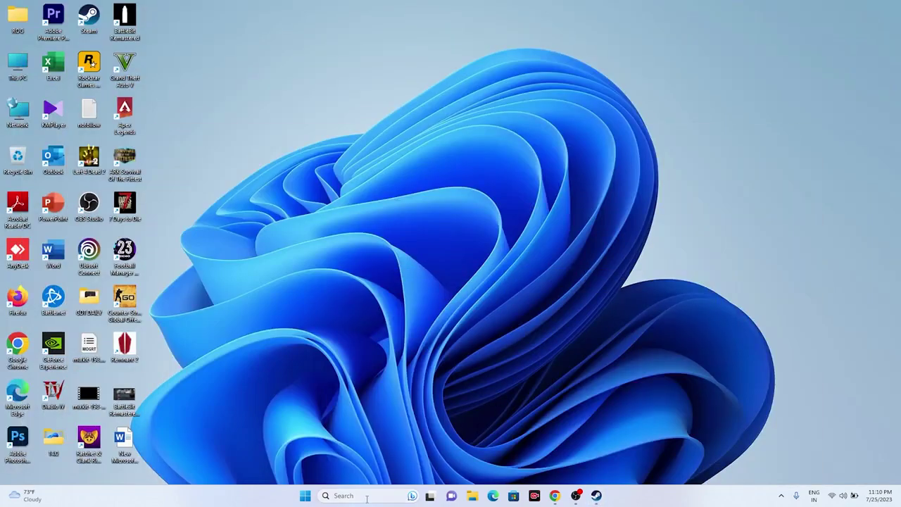
Hide all Microsoft services in System Configuration's services list, apply the change, and dismiss the restart prompt without restarting.
left_click(366, 497)
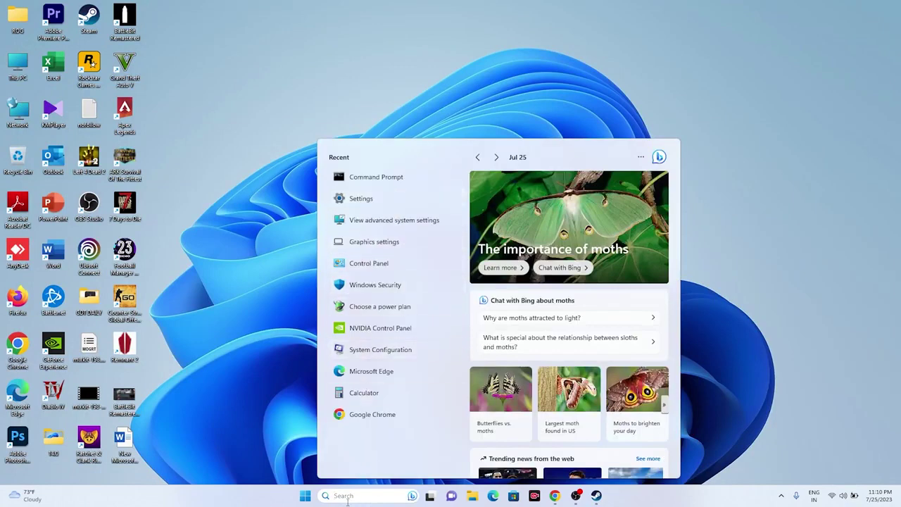
left_click(379, 350)
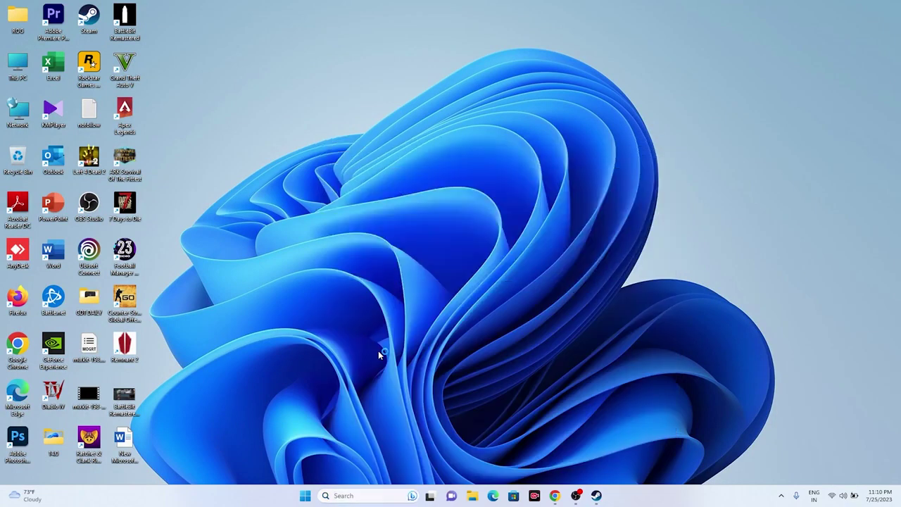
left_click(379, 173)
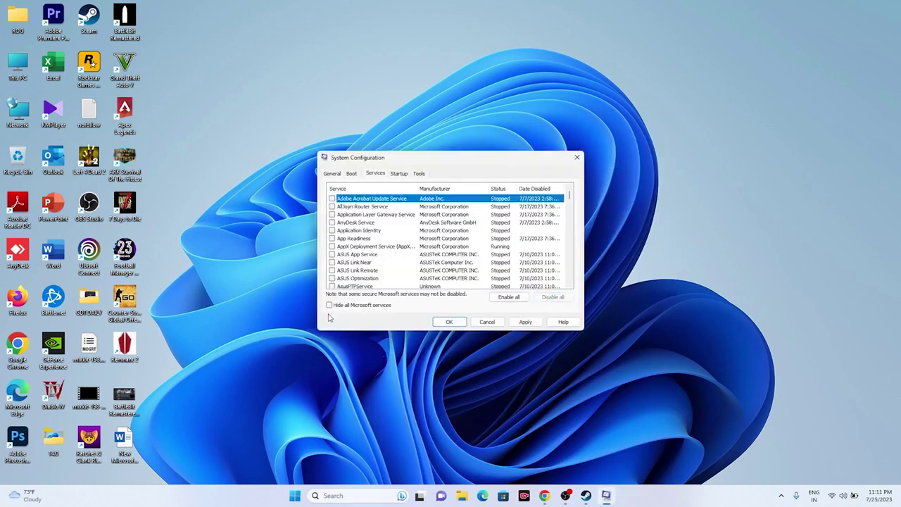
left_click(330, 306)
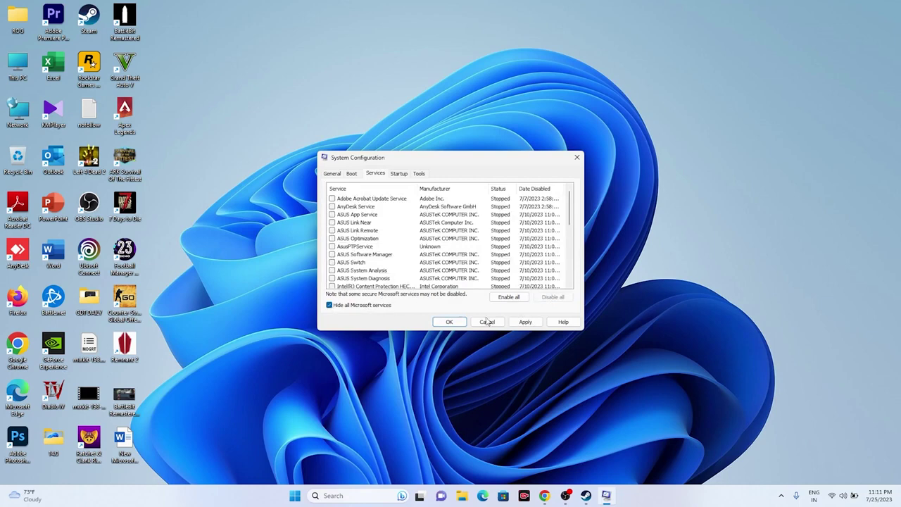
left_click(526, 323)
left_click(451, 322)
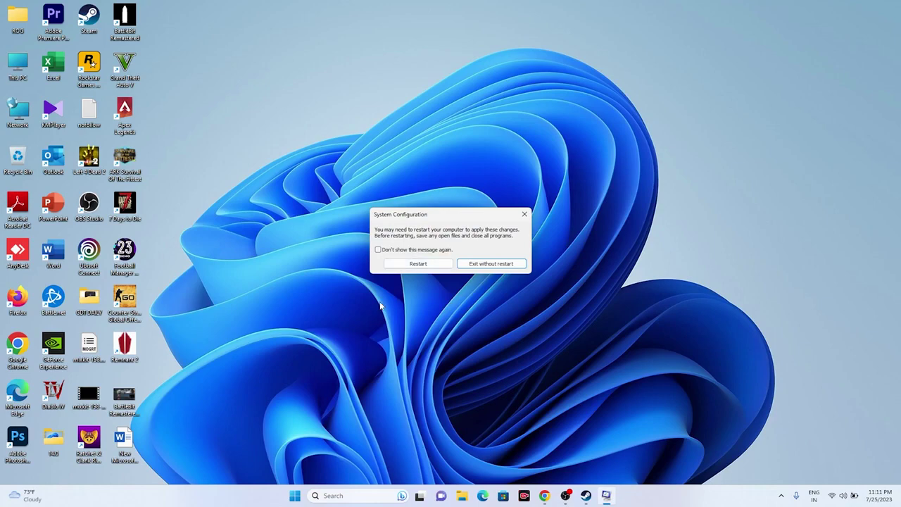
left_click(567, 497)
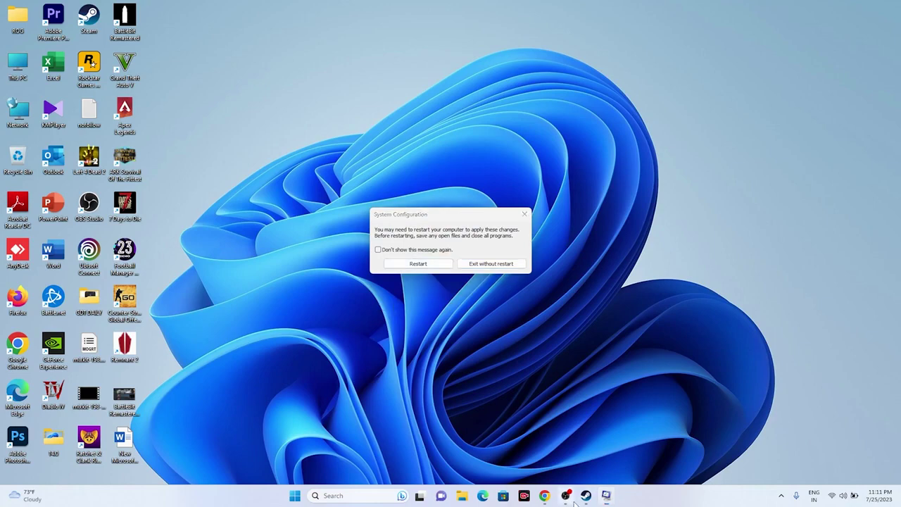
left_click(573, 501)
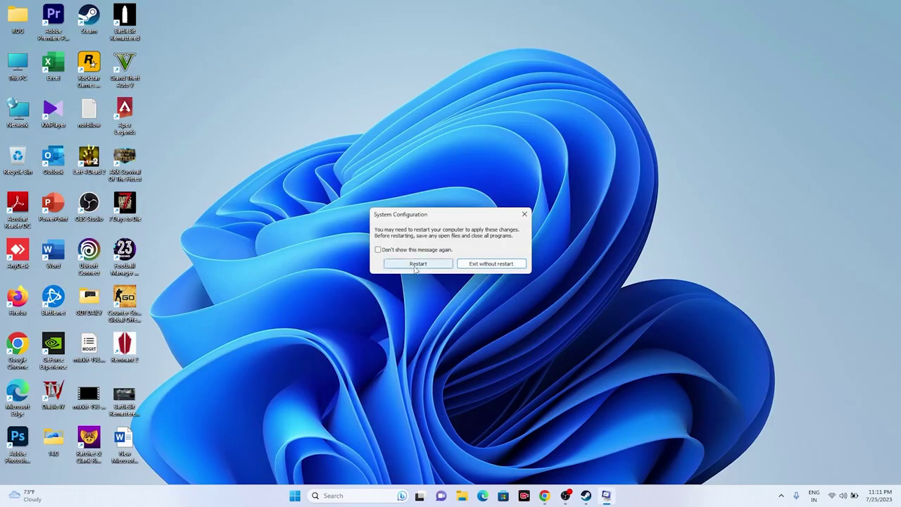
left_click(525, 214)
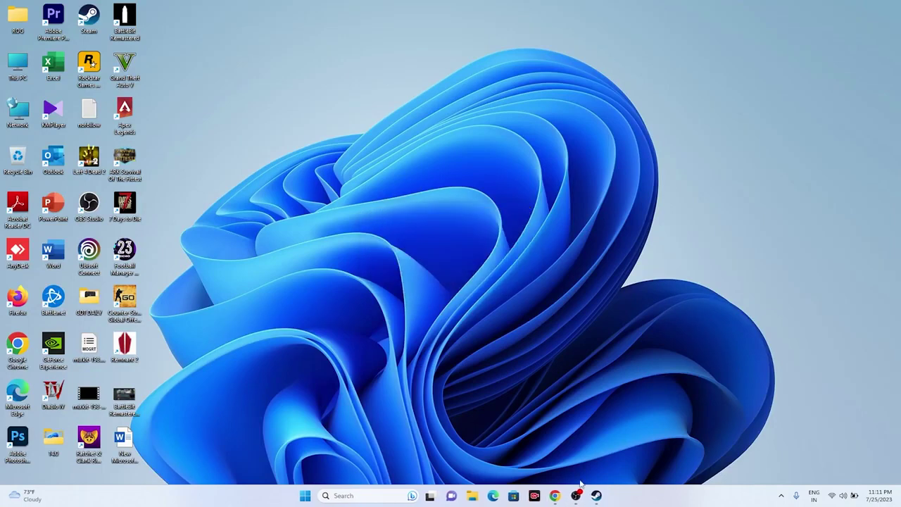
Switch to Steam, view the general properties of Remnant 2, and close them.
left_click(596, 496)
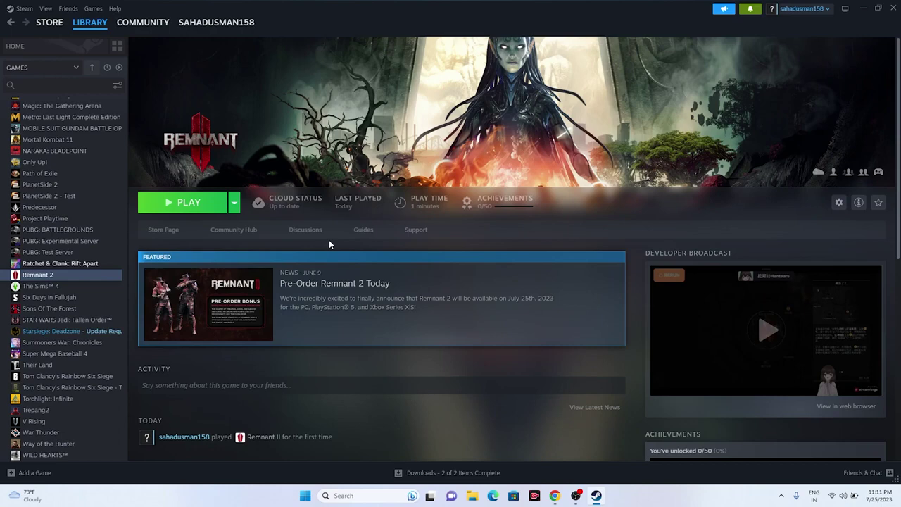
right_click(54, 276)
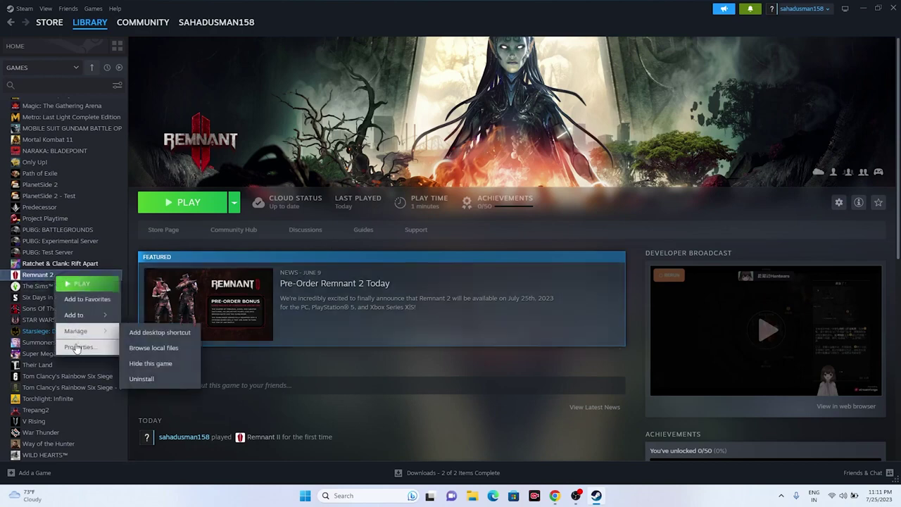
left_click(78, 347)
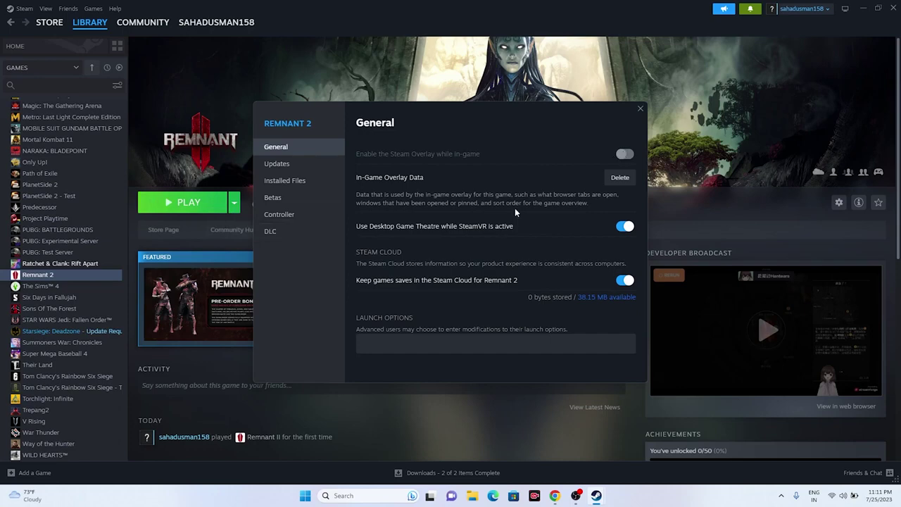
left_click(638, 108)
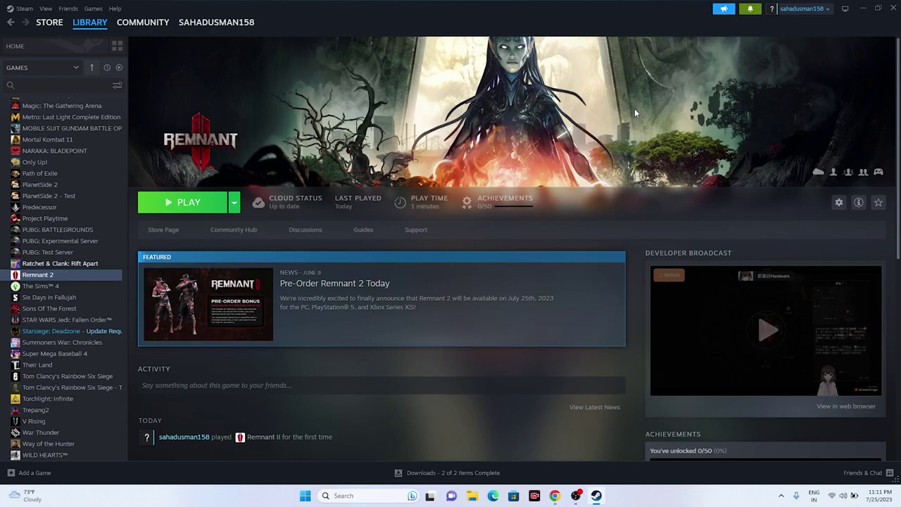
Set the launch options of Remnant 2 to -dx11 in the game's Steam properties.
right_click(89, 278)
left_click(113, 350)
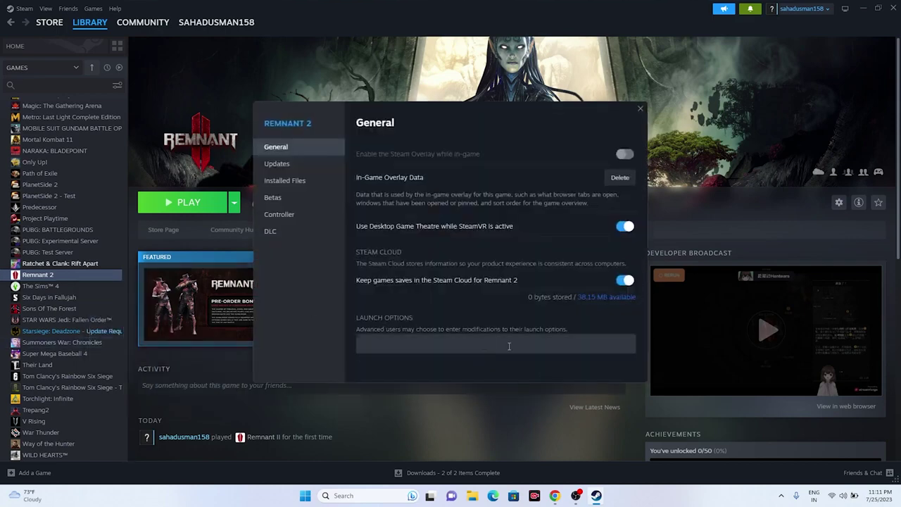
left_click(420, 353)
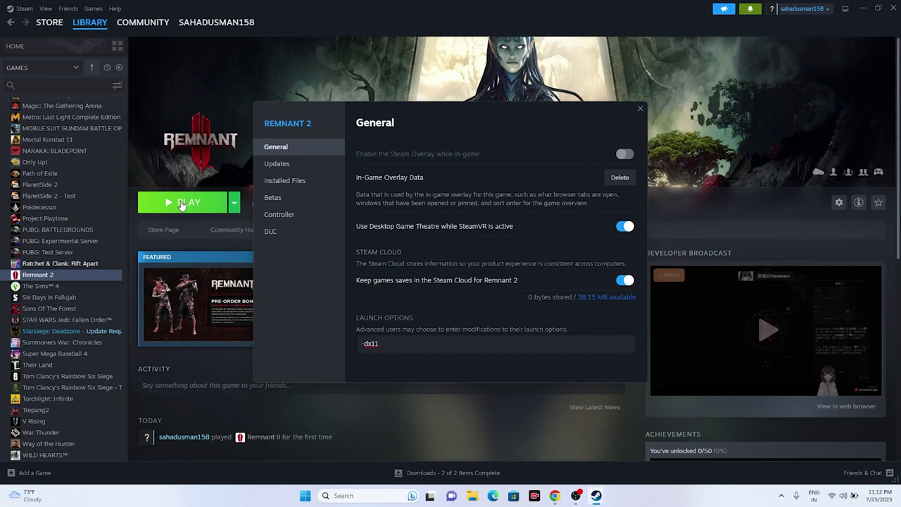
Clear the -dx11 launch option of Remnant 2, close the game's properties, and minimize Steam.
key("BackSpace")
key("BackSpace")
type("3")
key("BackSpace")
key("BackSpace")
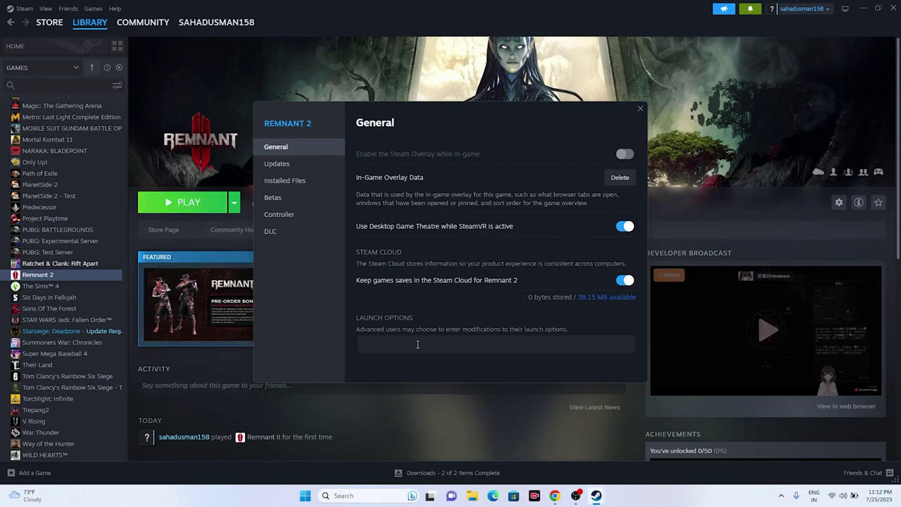
left_click(641, 109)
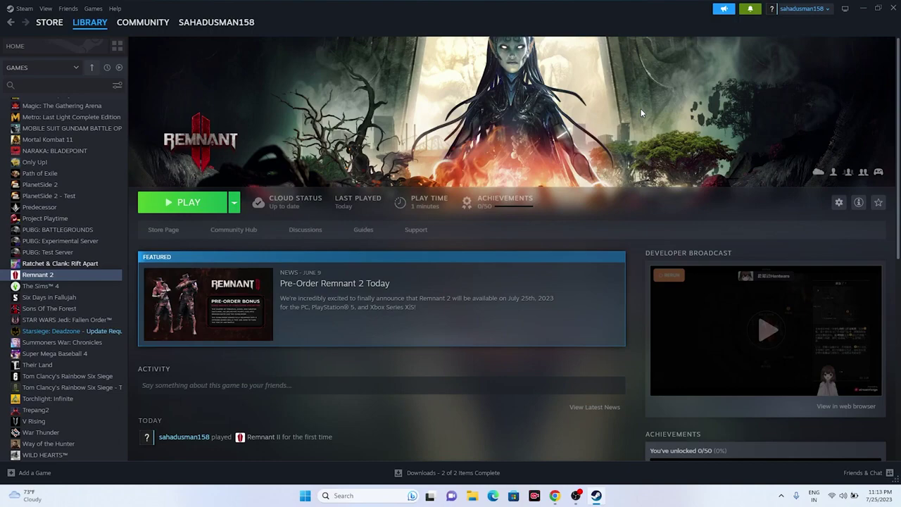
left_click(845, 9)
Open the Windows graphics settings and look through the list of apps with custom graphics options.
left_click(358, 495)
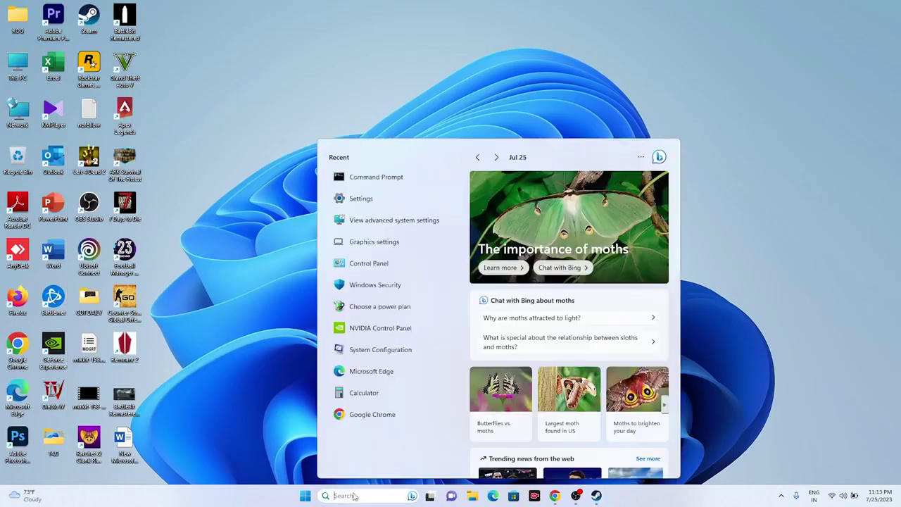
left_click(363, 240)
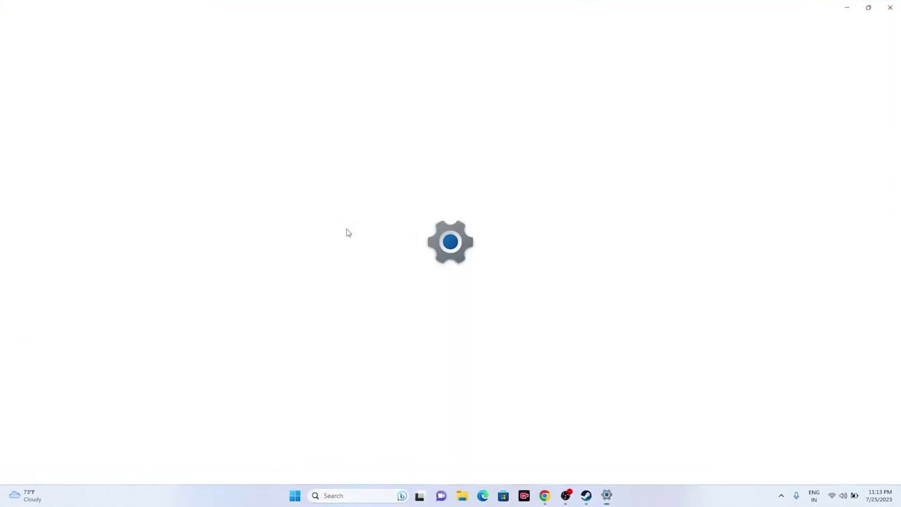
scroll(640, 194, "down", 1)
scroll(640, 194, "down", 8)
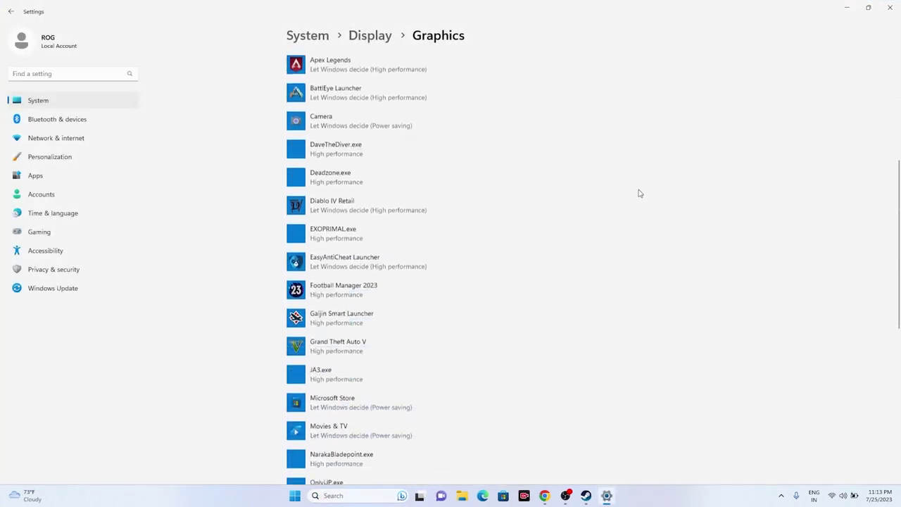
scroll(640, 193, "up", 10)
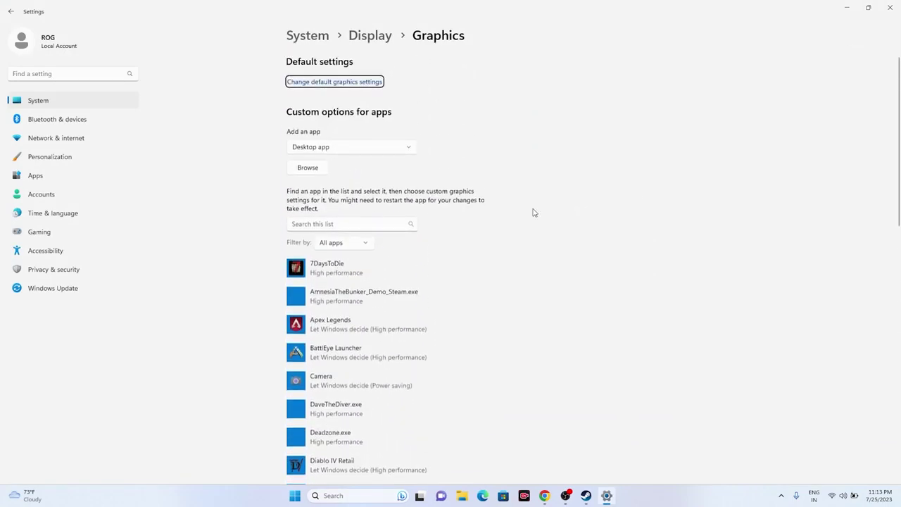
Add the Remnant2 application from C:\Program Files (x86)\Steam\steamapps\common\Remnant2 to the custom graphics apps.
left_click(310, 171)
left_click(21, 185)
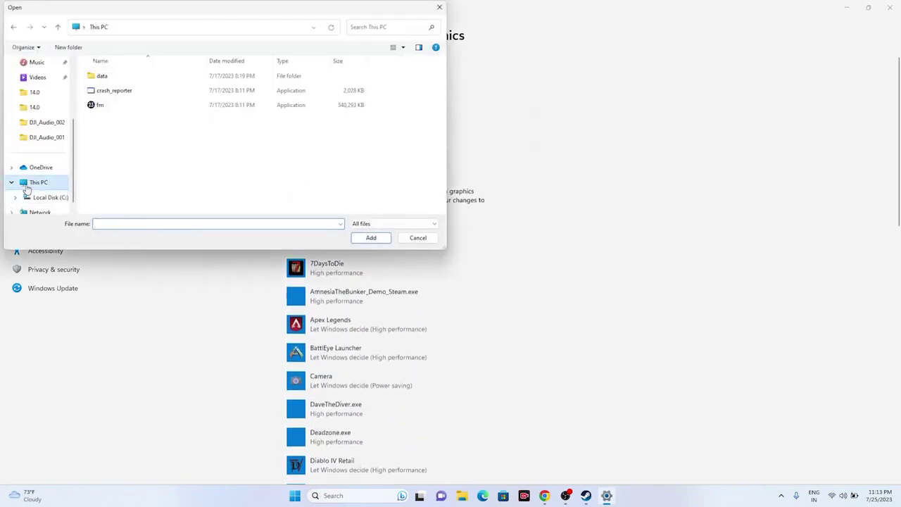
double_click(153, 93)
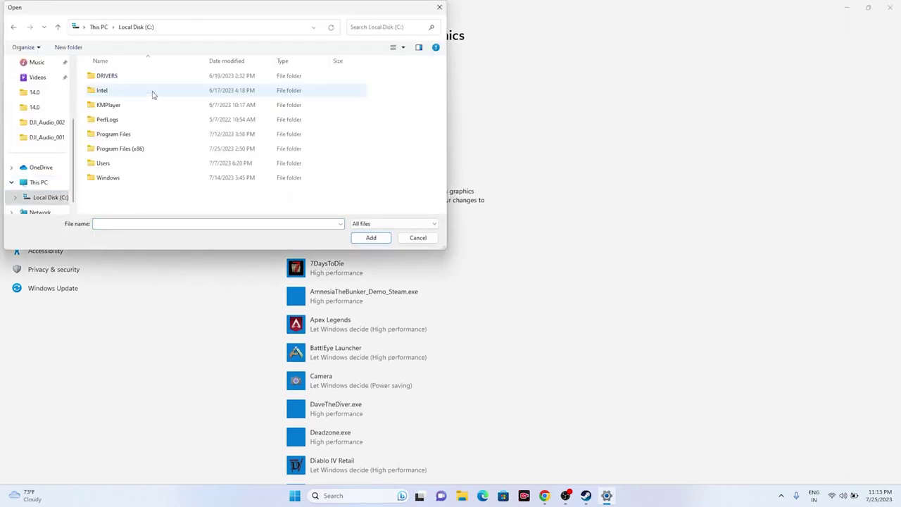
double_click(145, 149)
scroll(145, 150, "down", 3)
double_click(134, 153)
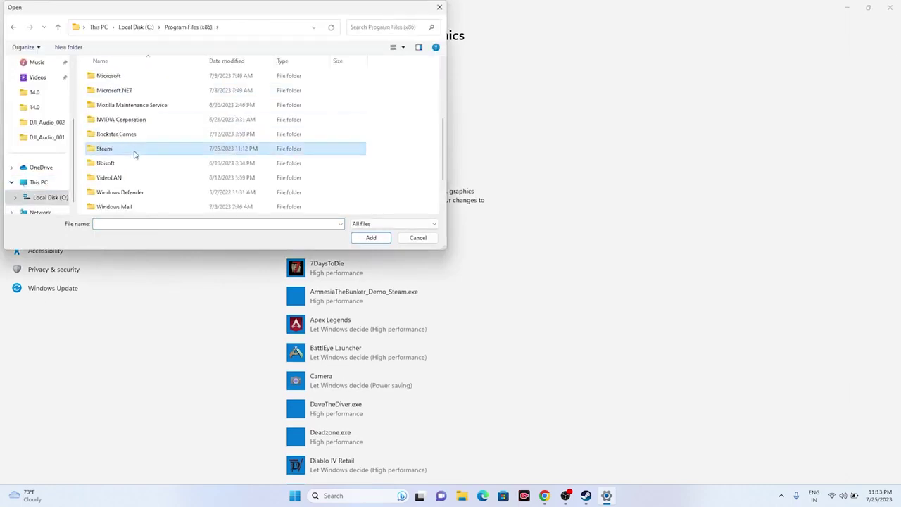
scroll(136, 154, "down", 3)
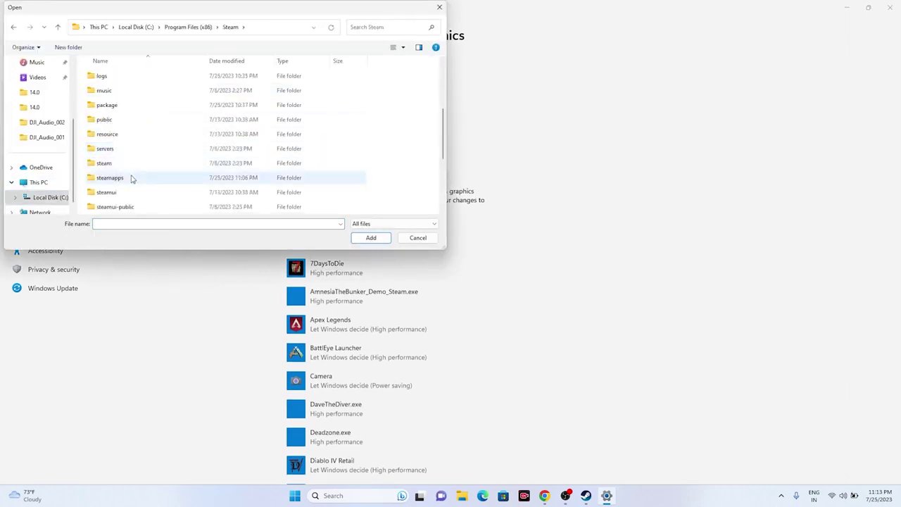
double_click(133, 179)
double_click(123, 78)
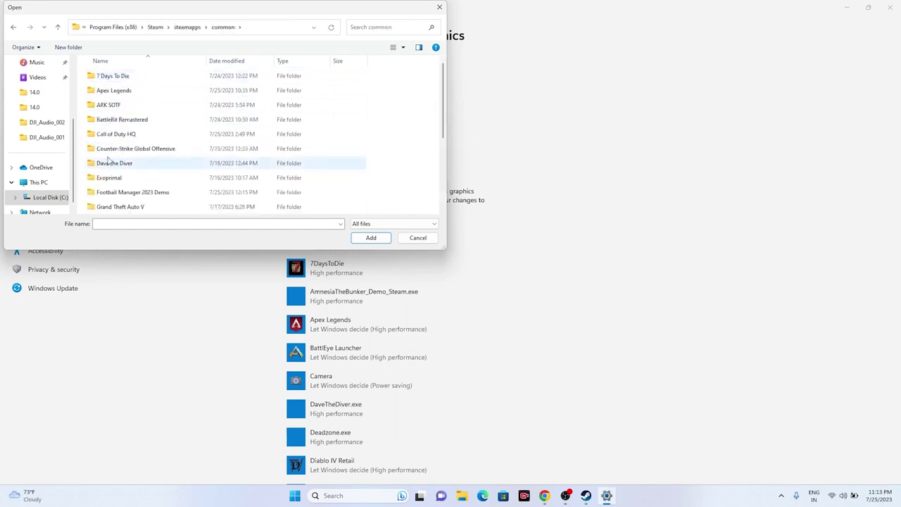
scroll(128, 141, "down", 3)
double_click(112, 135)
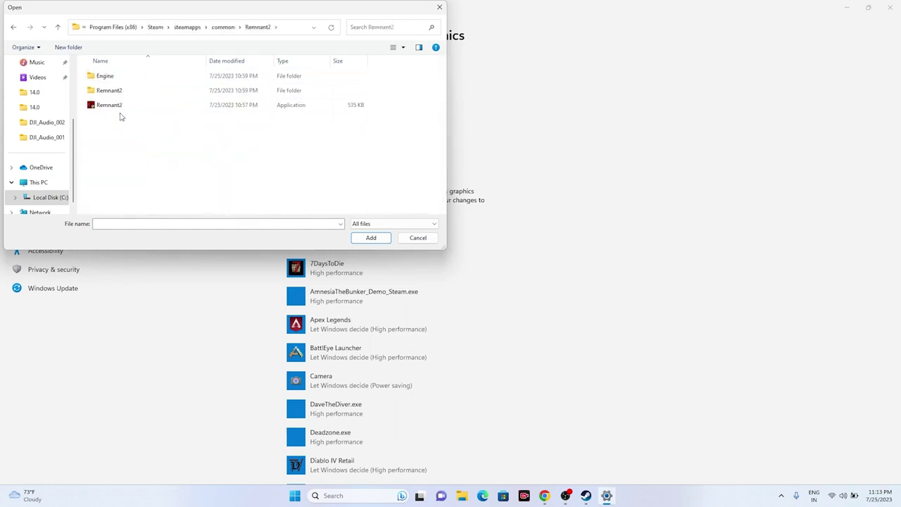
left_click(113, 105)
left_click(371, 238)
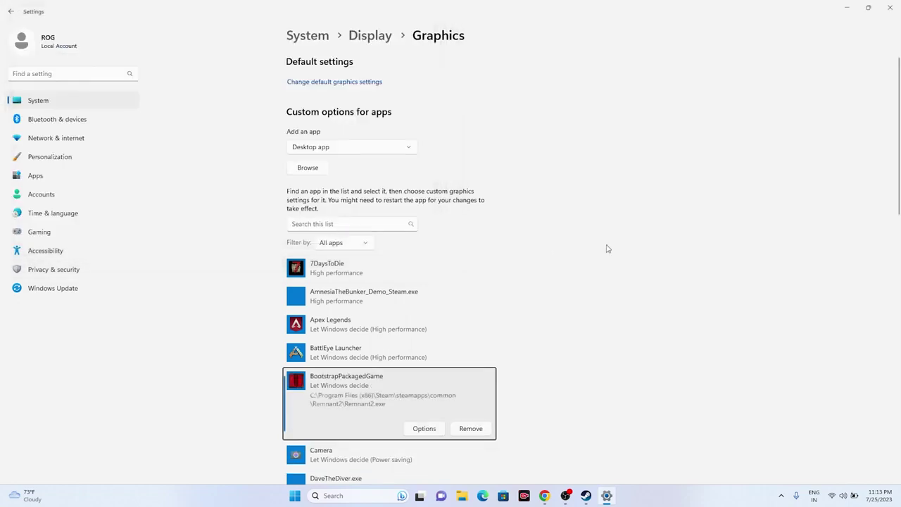
Set the graphics preference of the added Remnant 2 entry to High performance, save it, and close Settings.
scroll(602, 238, "down", 2)
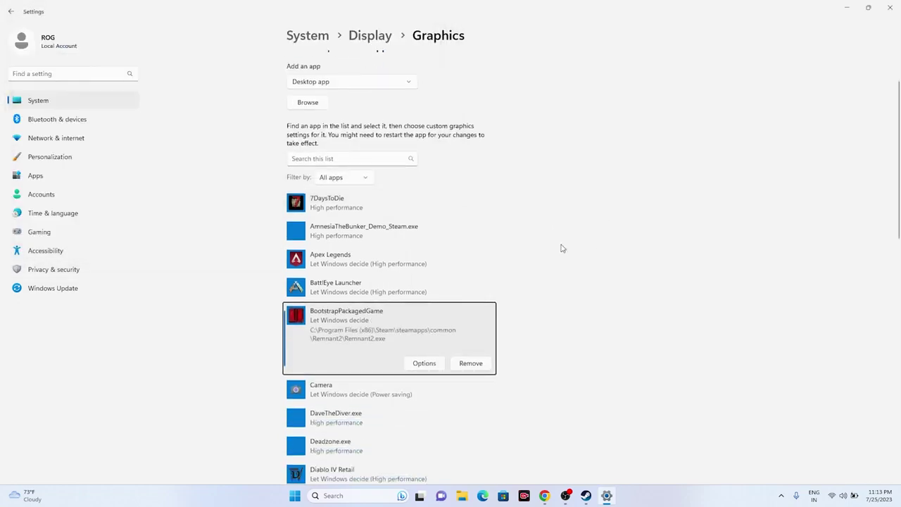
left_click(419, 368)
left_click(370, 241)
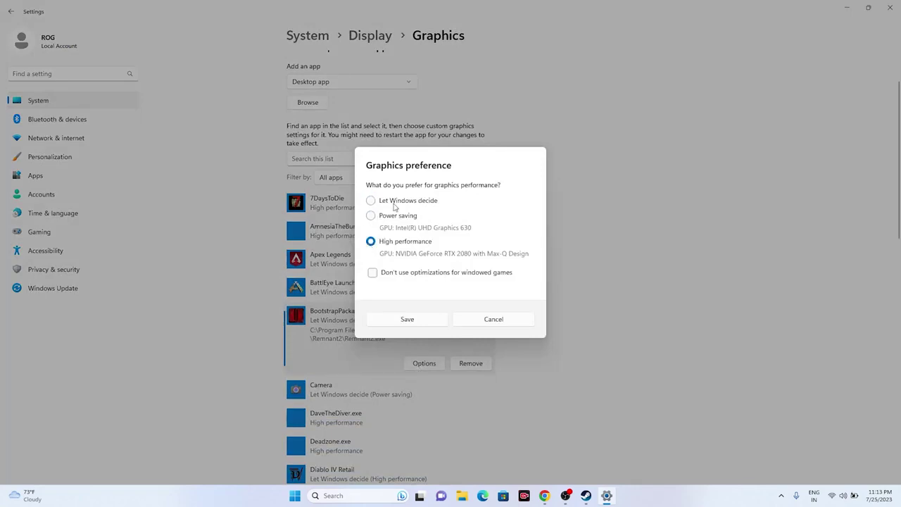
left_click(408, 319)
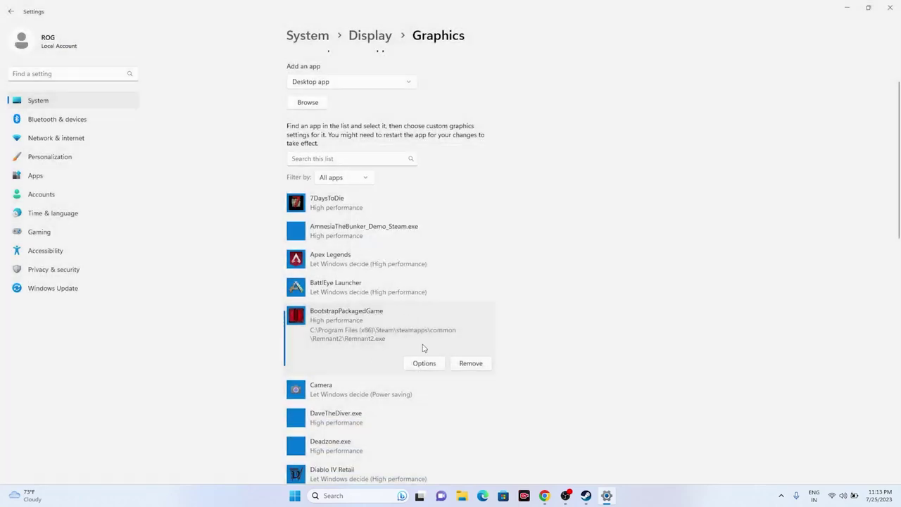
left_click(891, 8)
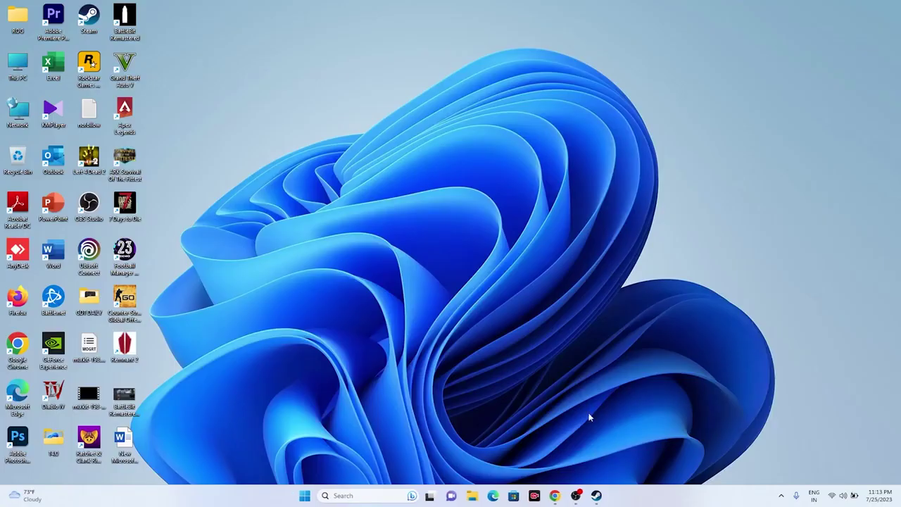
View the NVIDIA GeForce Drivers page in Chrome and the Remnant 2 page in Steam, minimizing both windows.
left_click(554, 496)
left_click(825, 7)
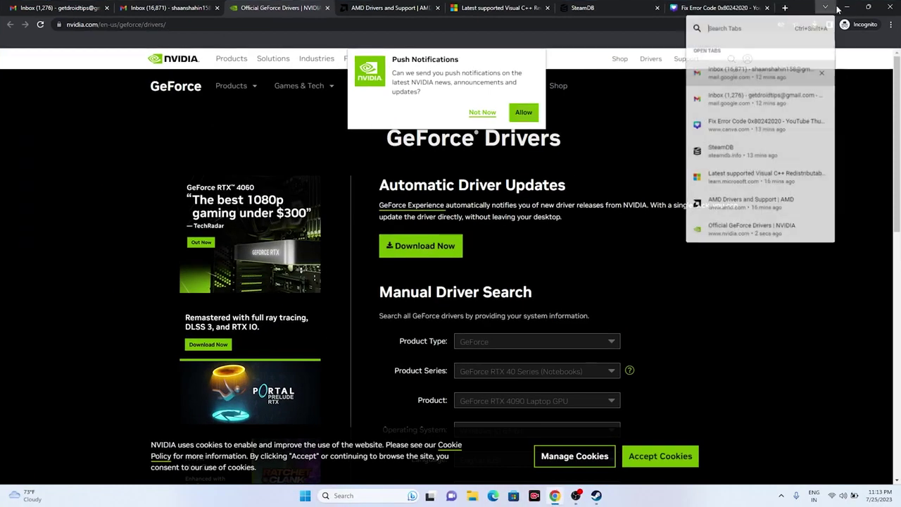
left_click(847, 7)
left_click(597, 496)
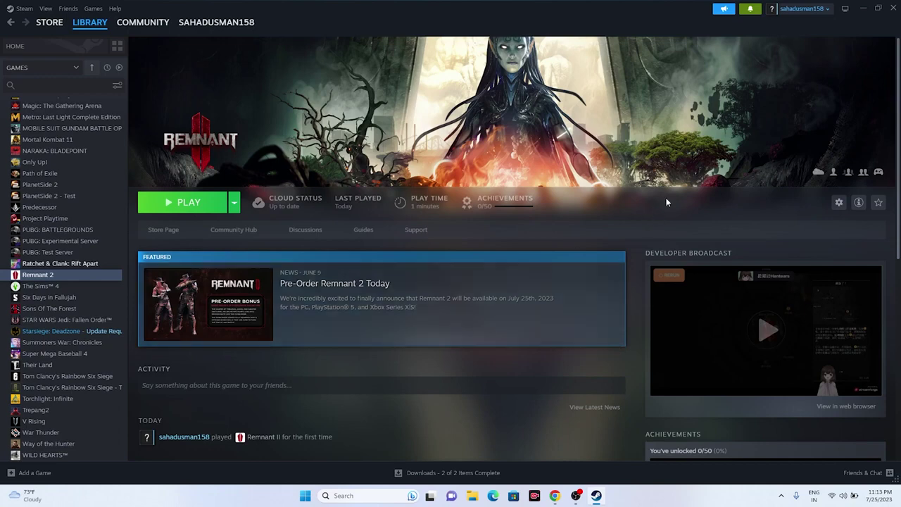
left_click(863, 8)
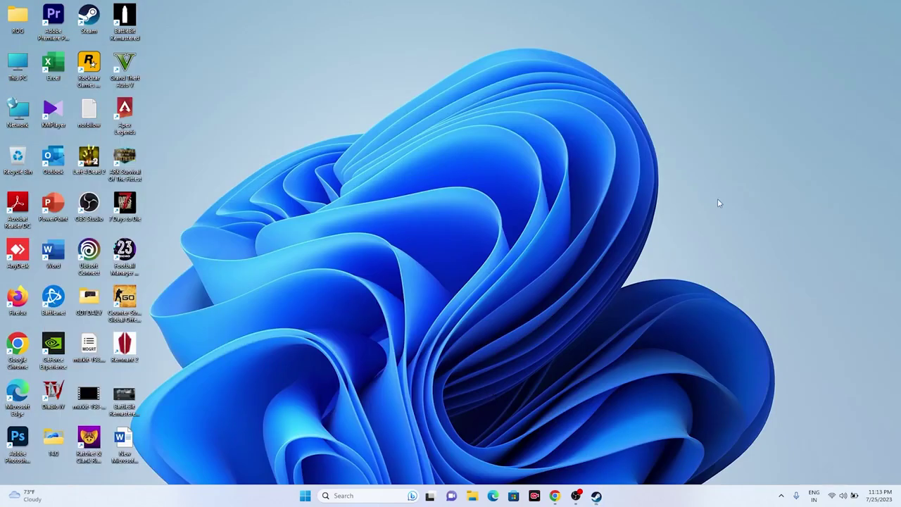
Open the Virtual Memory settings from the advanced system settings and choose a custom paging file size for drive C.
left_click(385, 494)
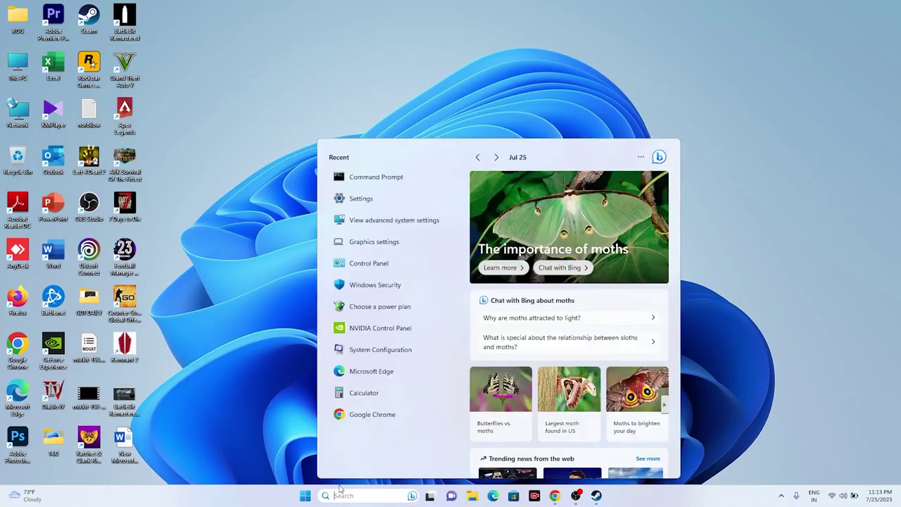
type("VIEW")
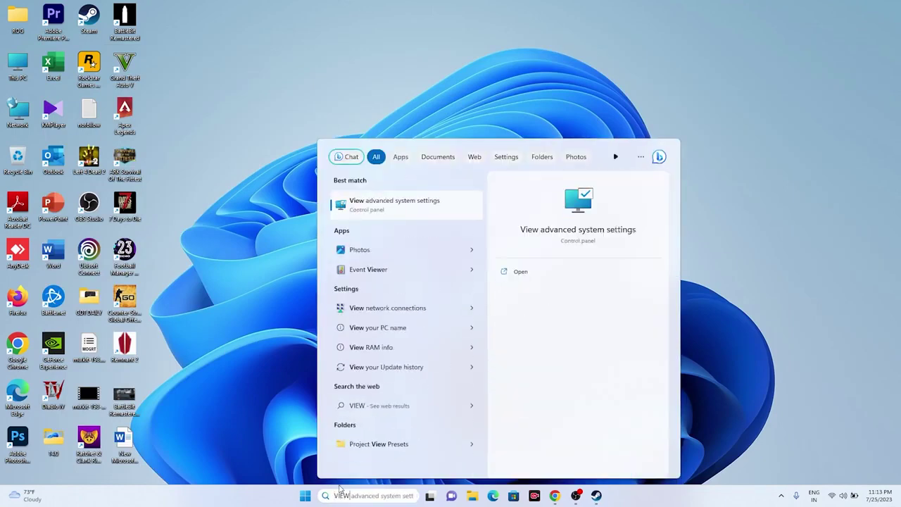
left_click(454, 203)
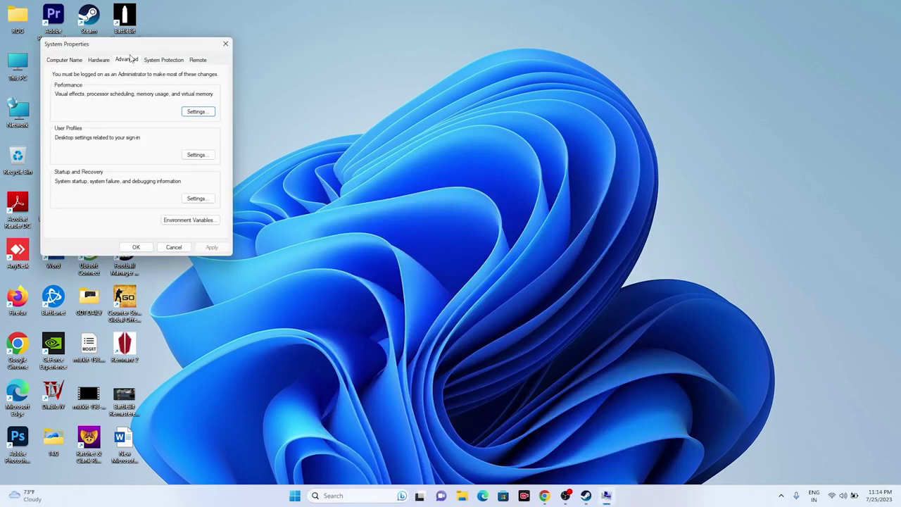
left_click(197, 111)
left_click(110, 96)
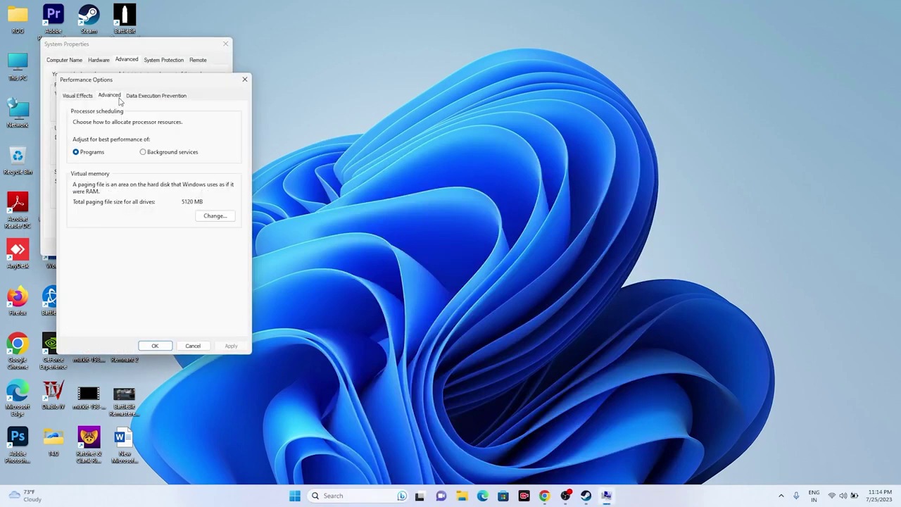
left_click(207, 221)
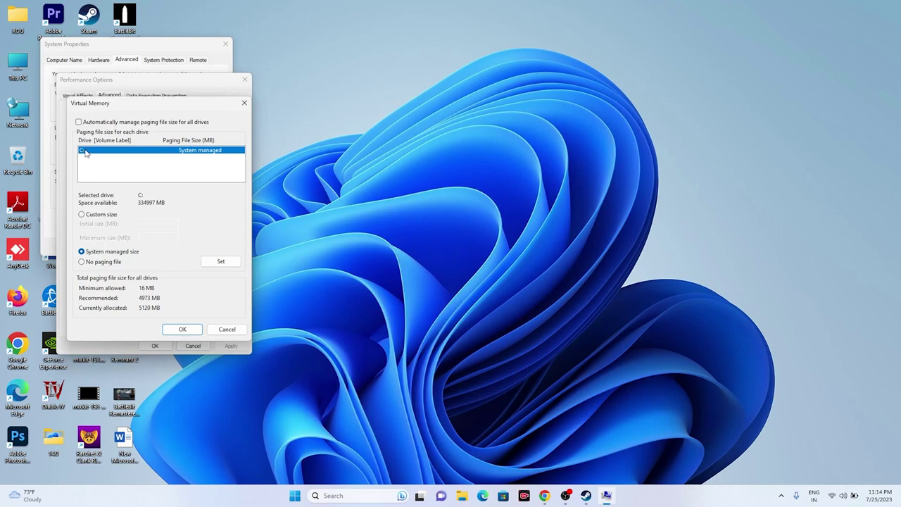
left_click(83, 217)
left_click(141, 224)
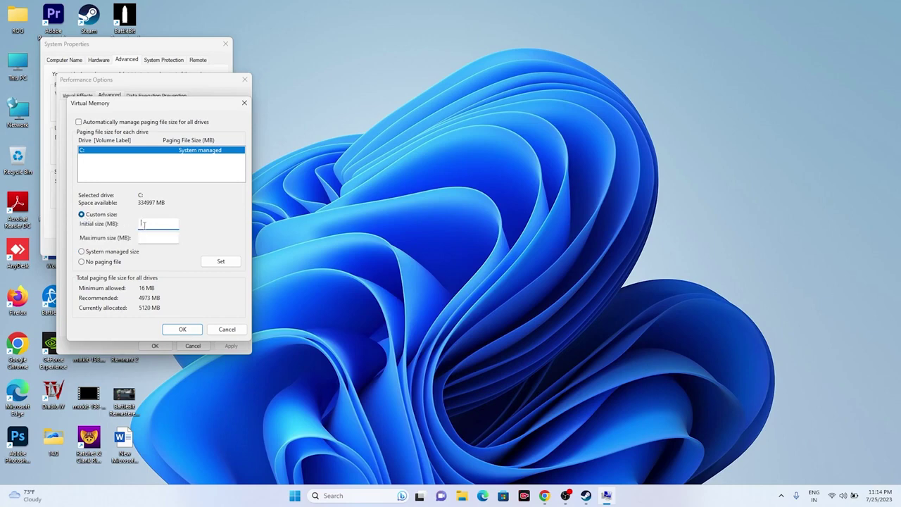
left_click(147, 239)
Switch to Calculator and multiply 32 by 1024 to convert the RAM size to megabytes.
left_click(354, 497)
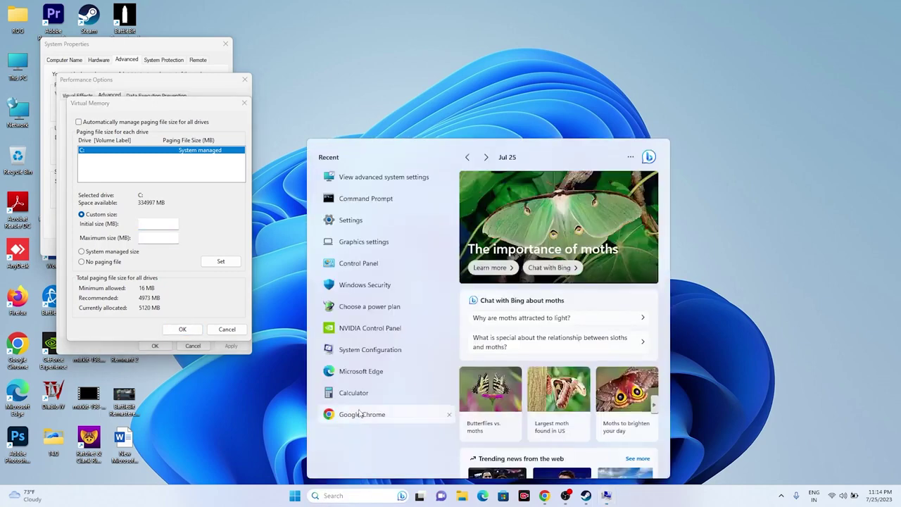
left_click(412, 389)
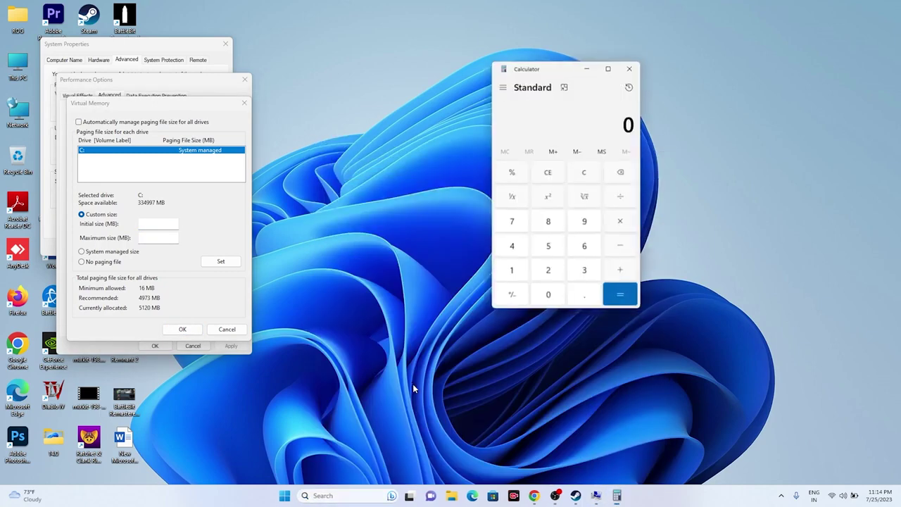
left_click(583, 274)
left_click(569, 277)
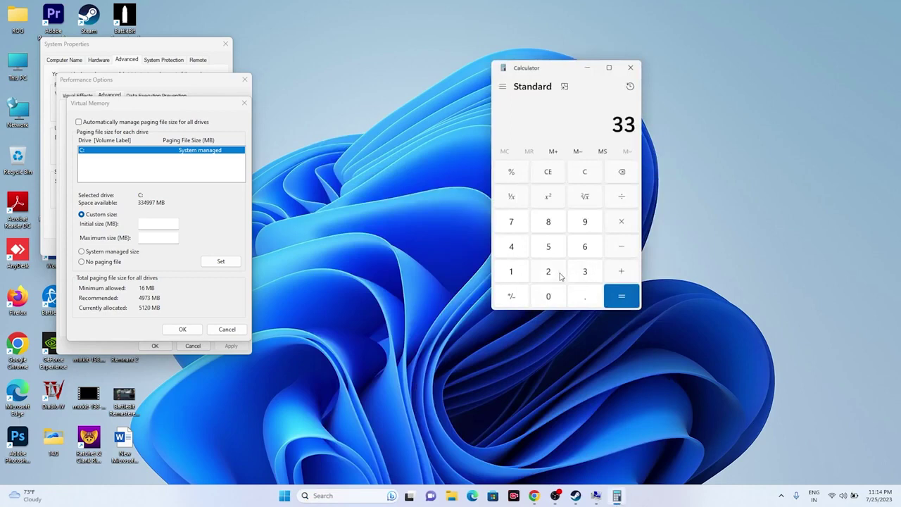
left_click(633, 172)
left_click(548, 275)
left_click(614, 228)
left_click(526, 273)
left_click(546, 295)
left_click(543, 272)
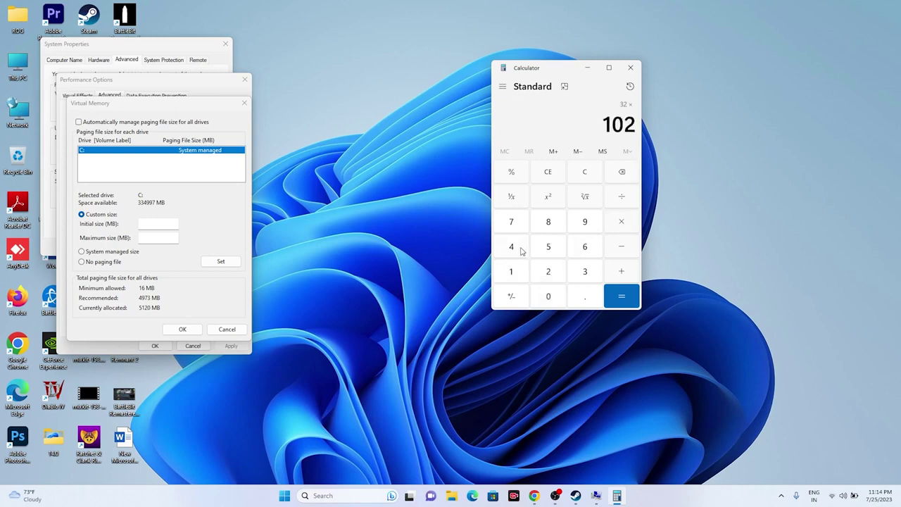
left_click(521, 250)
left_click(605, 295)
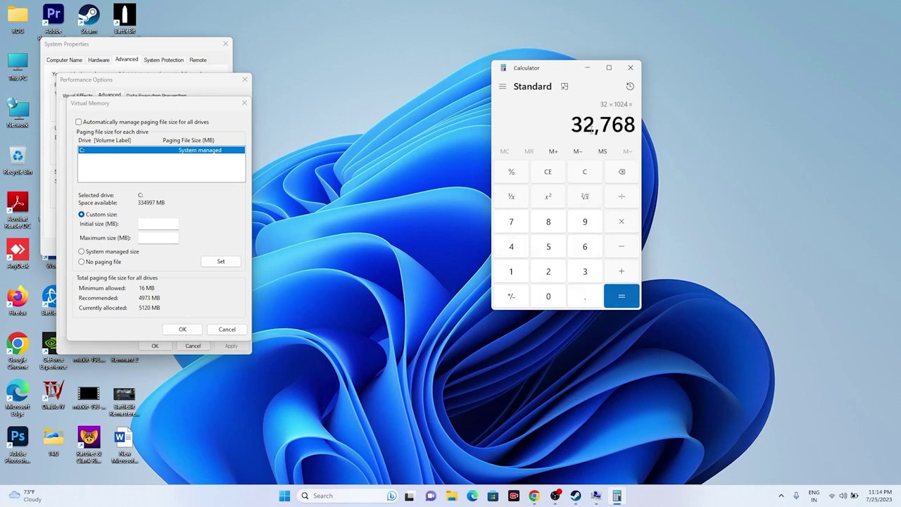
Multiply the calculated RAM size in megabytes by 1.5.
left_click(626, 221)
left_click(520, 275)
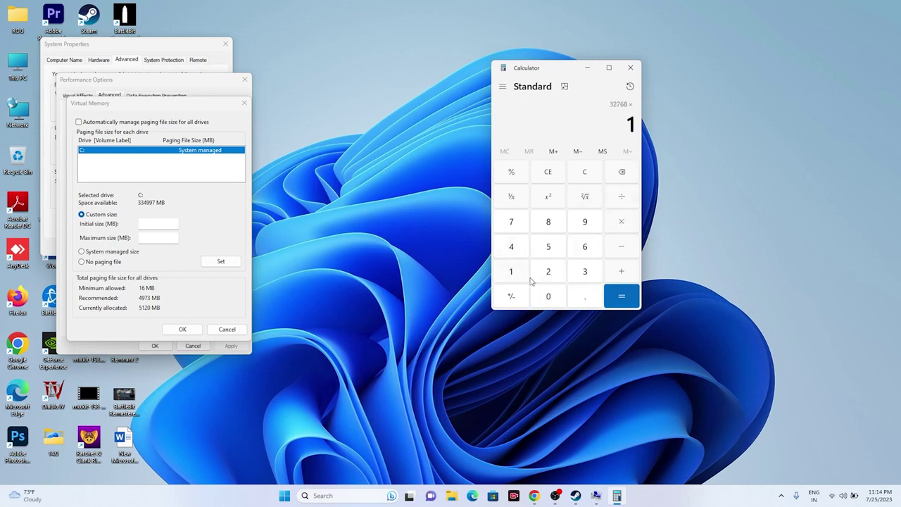
left_click(575, 302)
left_click(548, 252)
left_click(620, 298)
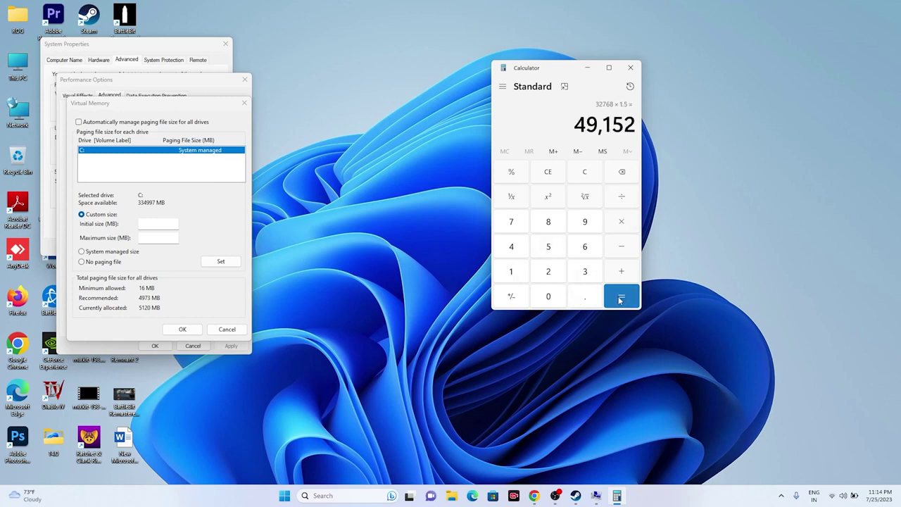
Copy the result from Calculator and paste 49,152 as the initial size of drive C's paging file.
right_click(576, 125)
left_click(644, 132)
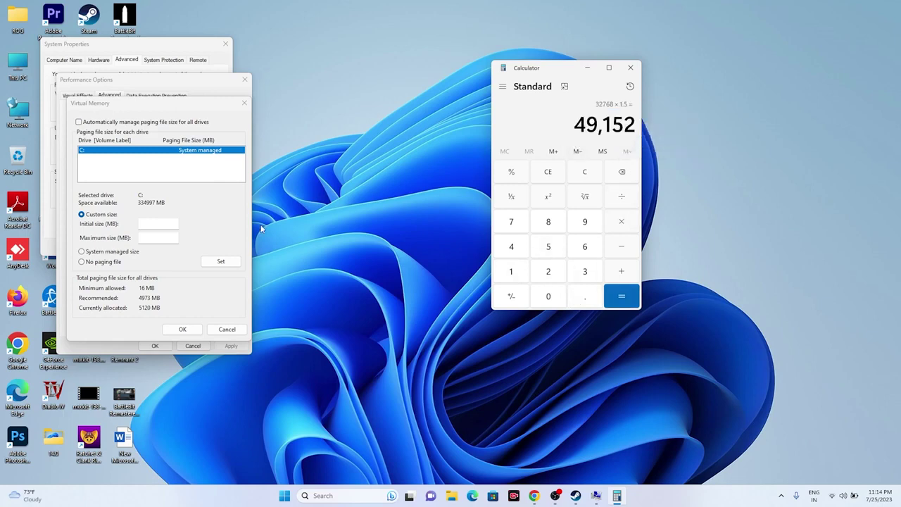
left_click(155, 223)
right_click(155, 223)
left_click(185, 258)
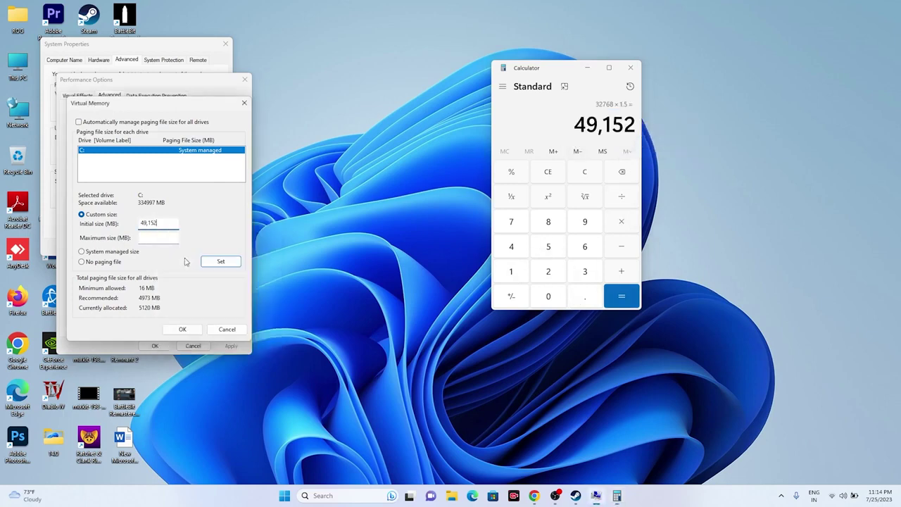
Clear Calculator and multiply 32 by 1024 again to convert the RAM size to megabytes.
left_click(547, 175)
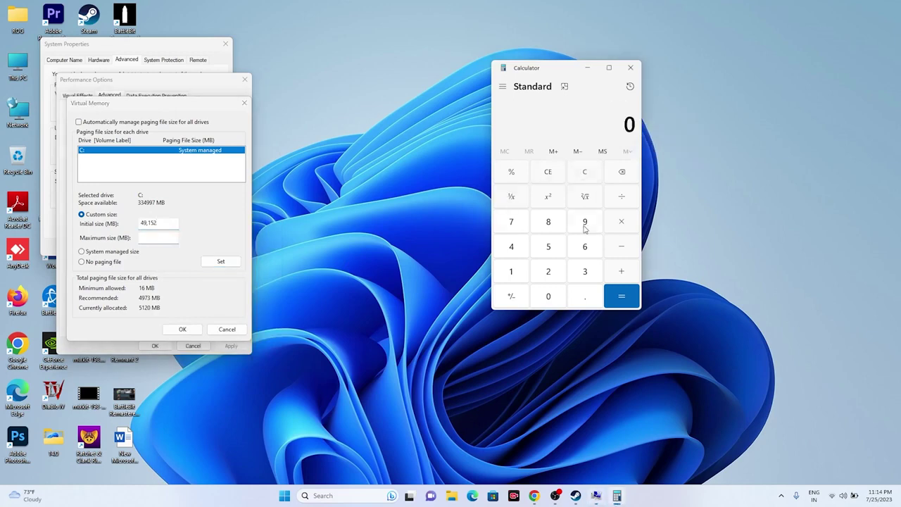
left_click(164, 236)
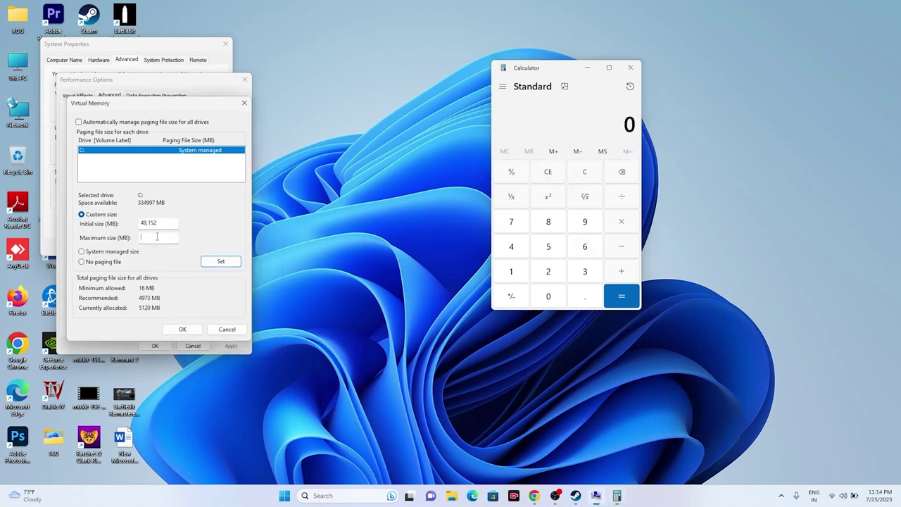
left_click(587, 273)
left_click(548, 271)
left_click(621, 222)
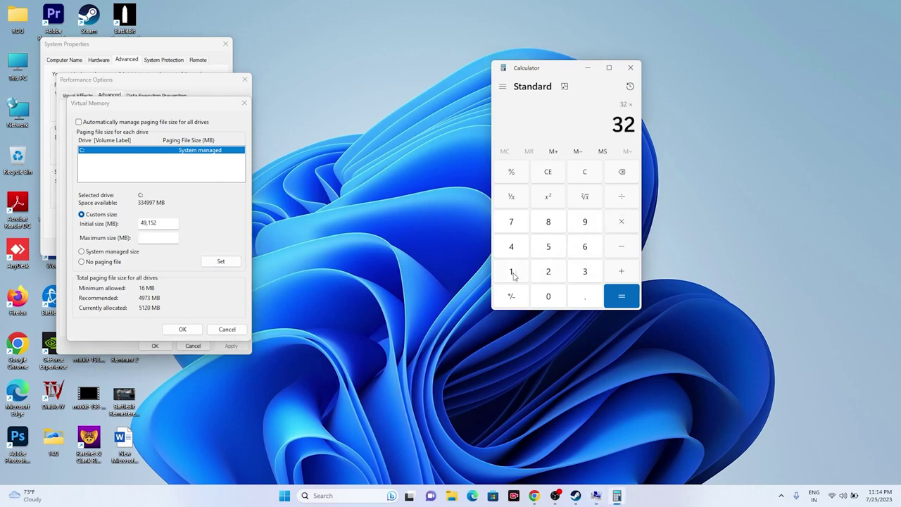
left_click(512, 273)
left_click(523, 295)
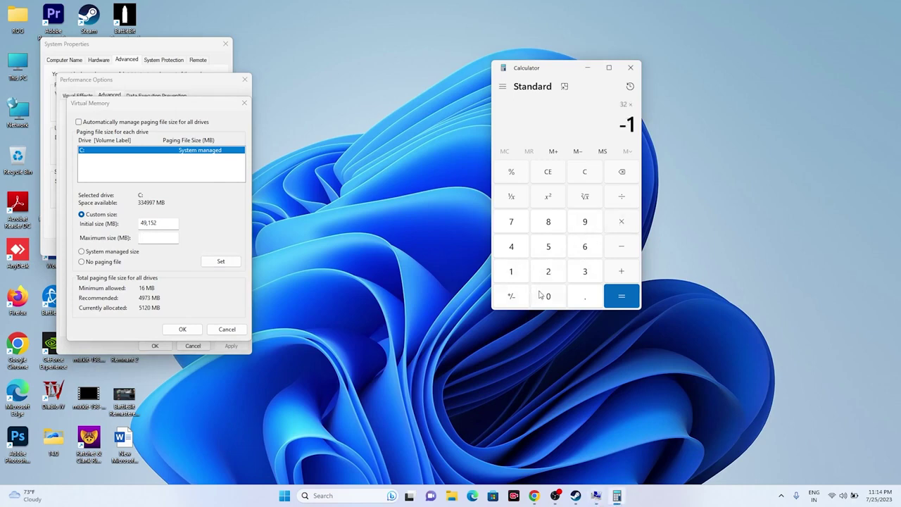
left_click(622, 175)
left_click(522, 280)
left_click(538, 297)
left_click(545, 270)
left_click(519, 252)
left_click(619, 296)
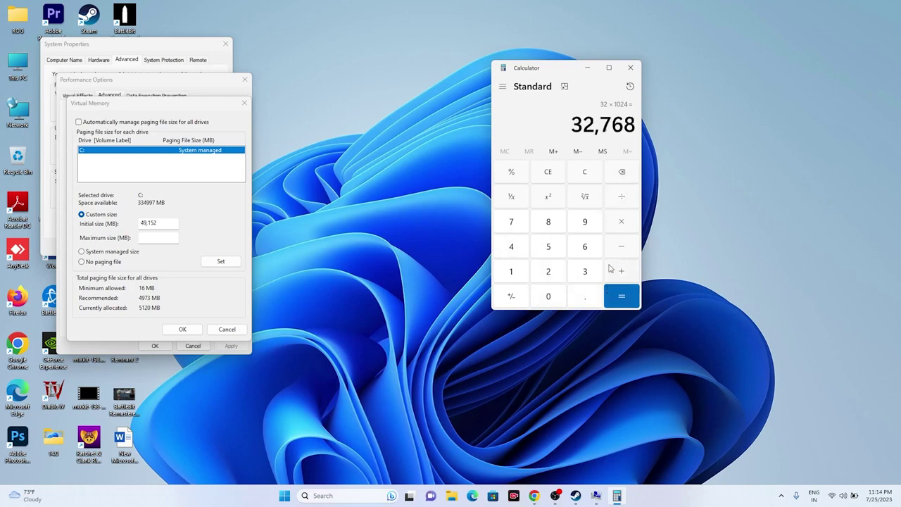
Multiply the converted RAM size in Calculator by 3.
left_click(621, 224)
left_click(595, 273)
left_click(621, 296)
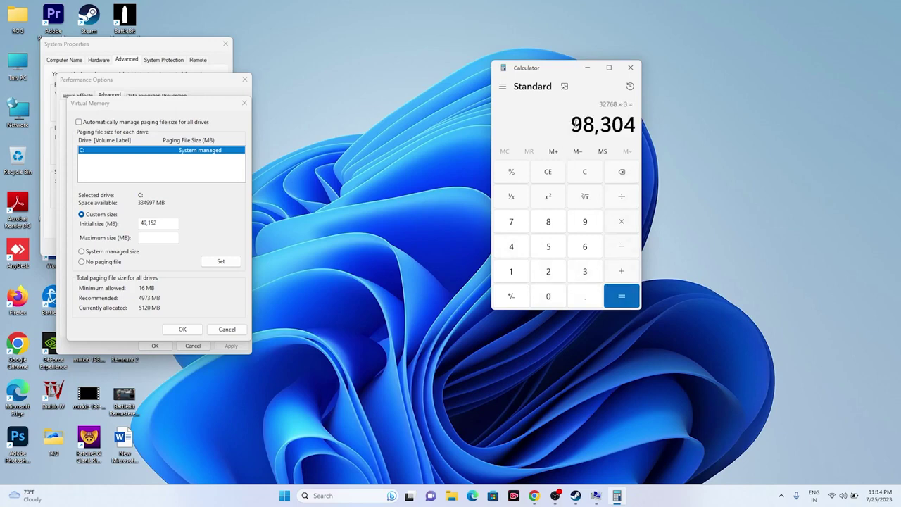
Copy the result from Calculator and paste 98,304 as the maximum size of drive C's paging file.
left_click_drag(573, 126, 635, 126)
right_click(621, 125)
left_click(632, 133)
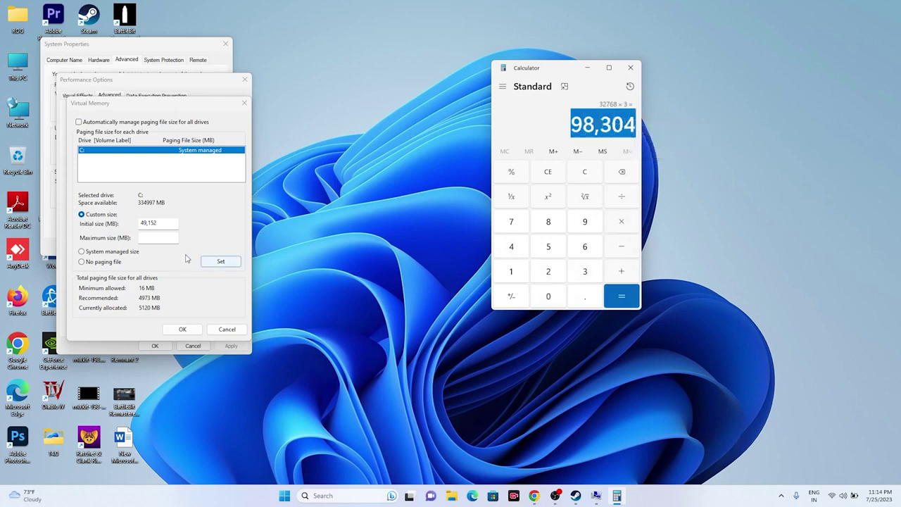
right_click(175, 240)
left_click(215, 282)
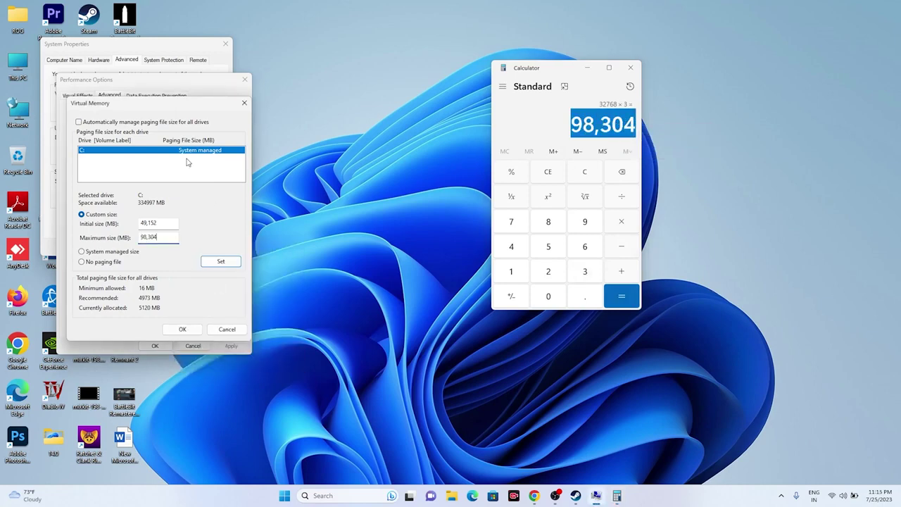
Close the Virtual Memory, Performance Options and System Properties dialogs without applying the paging file sizes, and close Calculator.
left_click(244, 103)
left_click(244, 80)
left_click(225, 44)
left_click(630, 68)
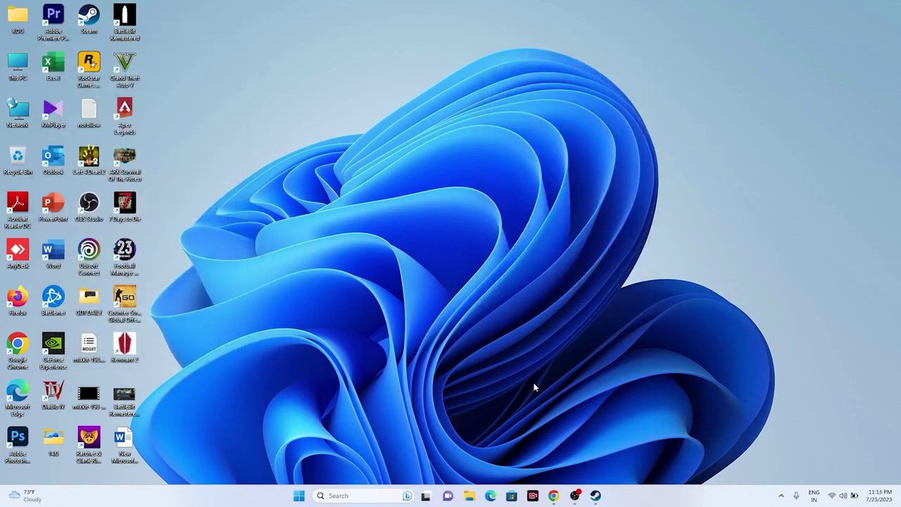
left_click(596, 495)
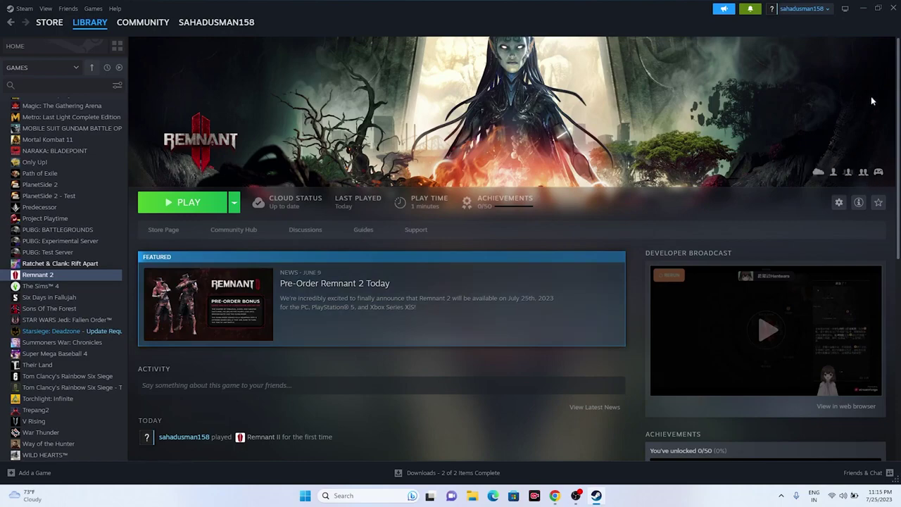
left_click(861, 9)
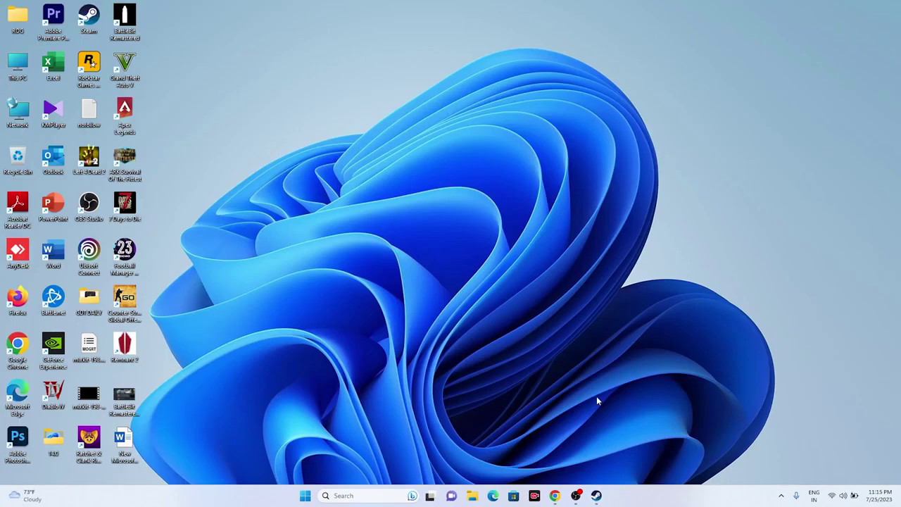
Switch to Chrome, decline the push notifications on NVIDIA's GeForce Drivers page and examine its manual driver search.
left_click(555, 495)
left_click(479, 112)
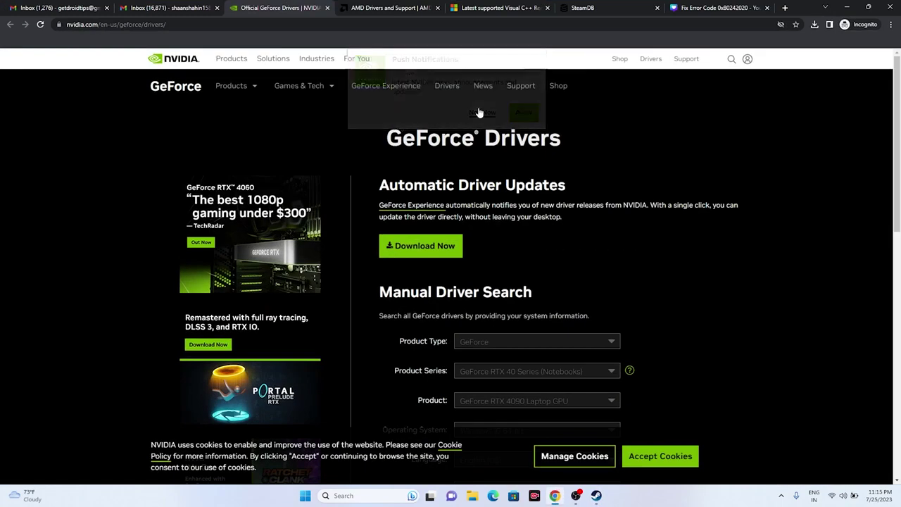
left_click(408, 7)
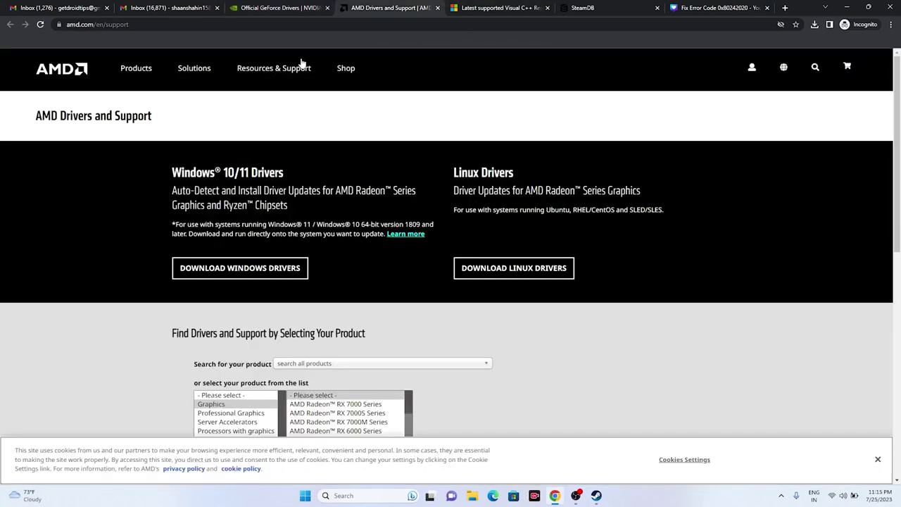
left_click(296, 8)
scroll(824, 184, "down", 3)
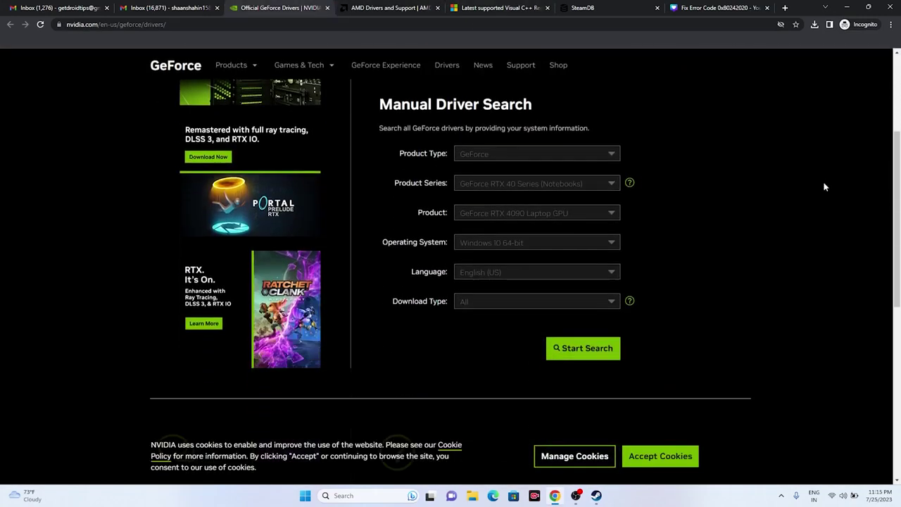
scroll(826, 187, "up", 3)
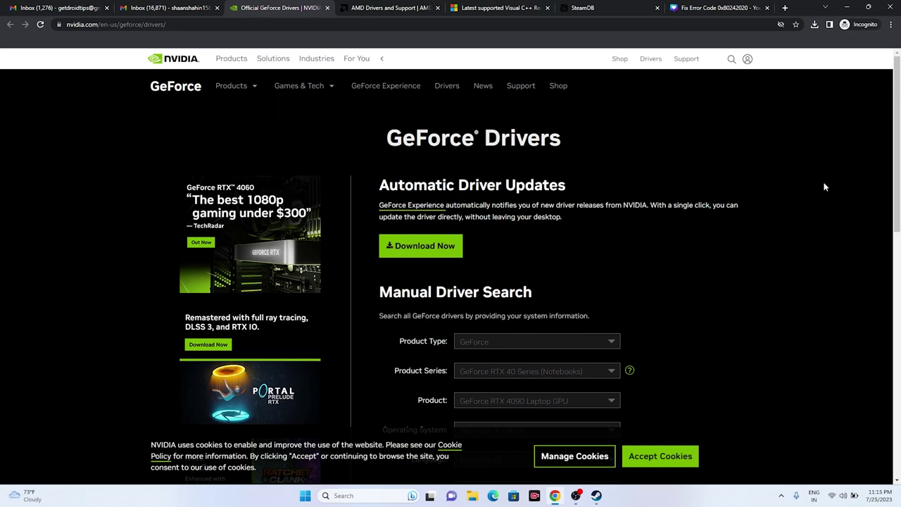
scroll(825, 187, "down", 3)
scroll(758, 197, "up", 1)
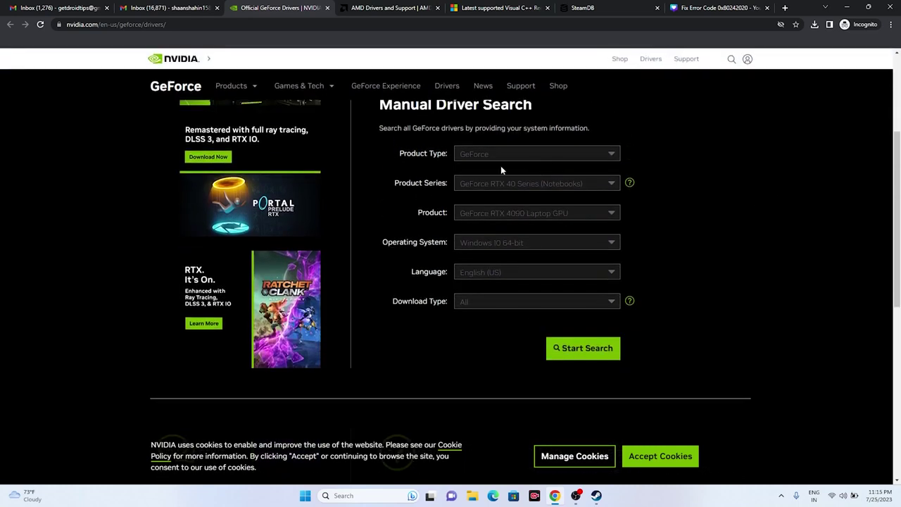
Search NVIDIA drivers for the GeForce product type, GeForce RTX 40 Series (Notebooks), with Windows 11 as the operating system.
left_click(491, 157)
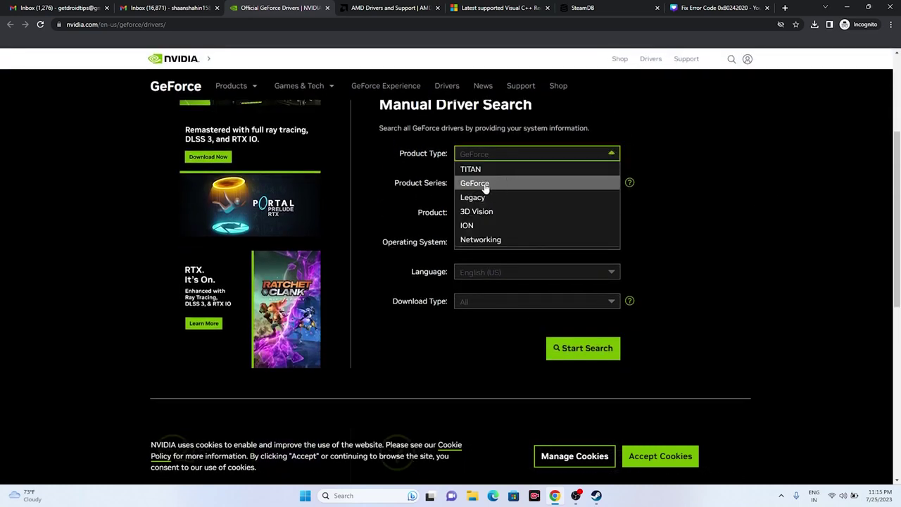
left_click(485, 186)
left_click(493, 184)
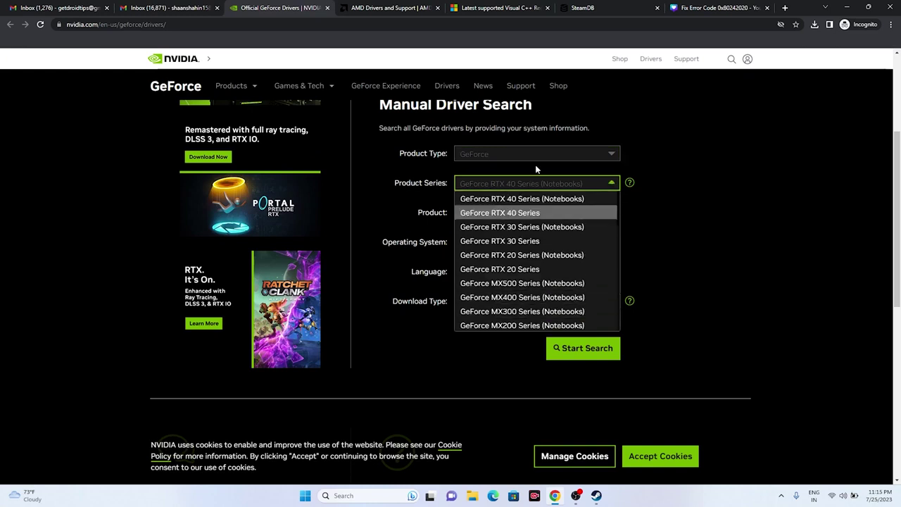
left_click(588, 199)
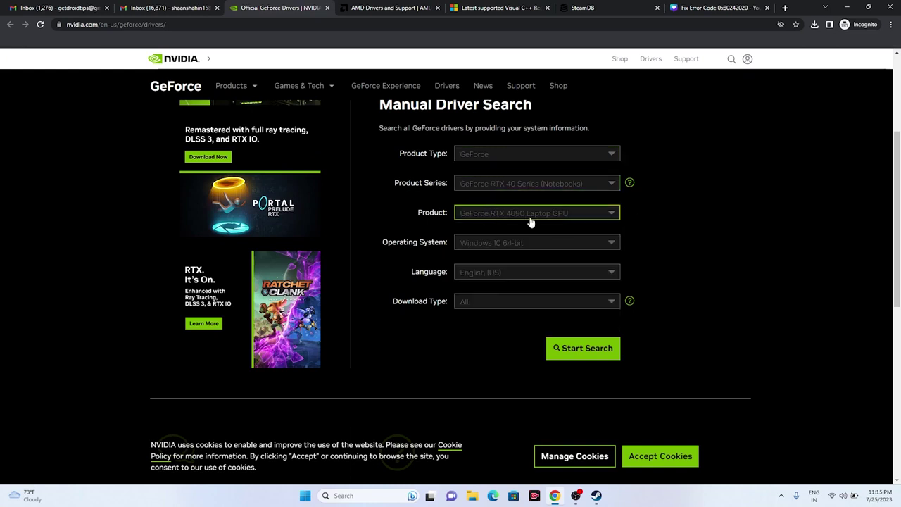
left_click(495, 246)
left_click(498, 272)
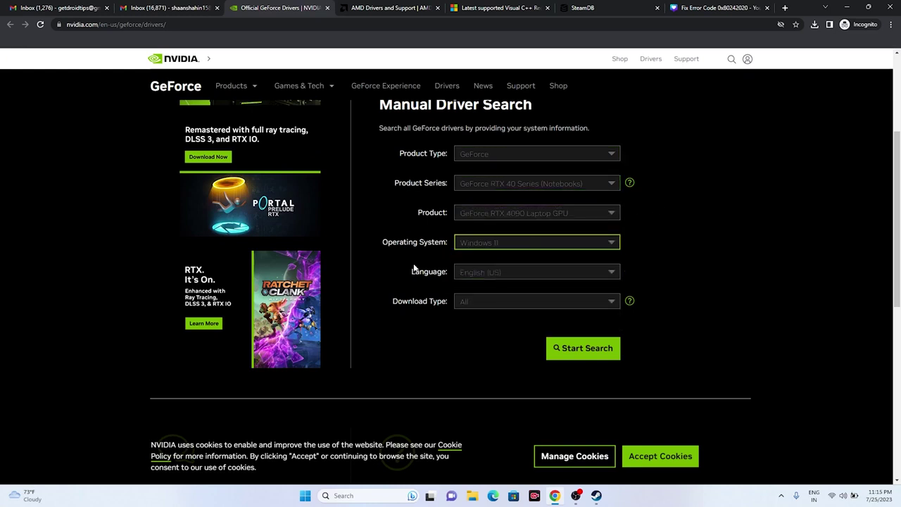
scroll(772, 244, "down", 1)
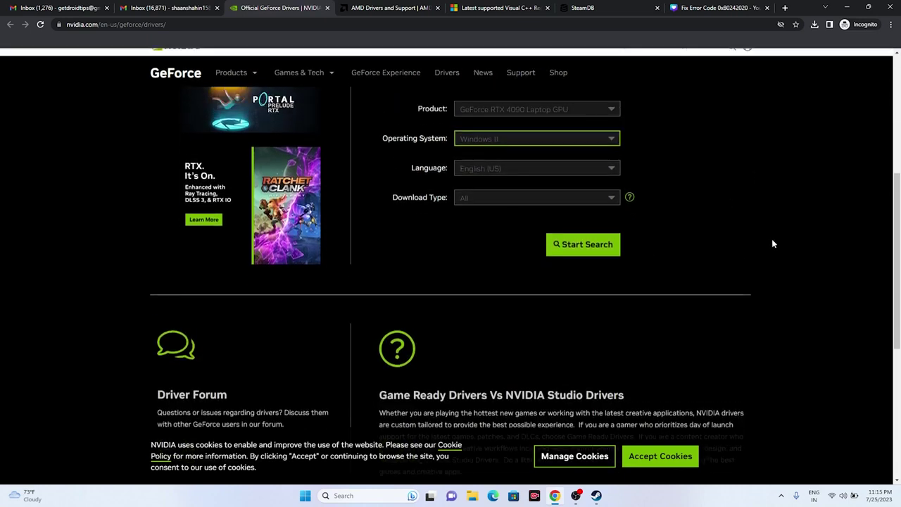
left_click(584, 253)
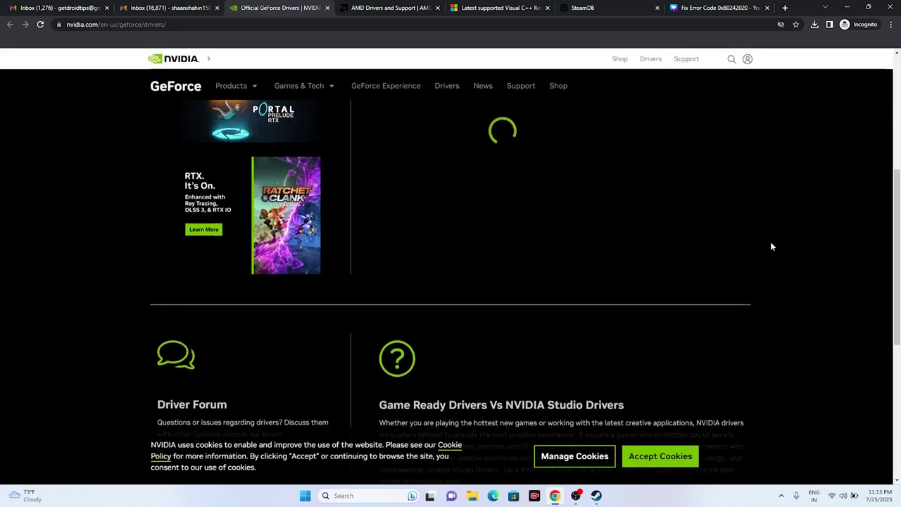
Examine the driver results, highlighting the version and release date of the newest GeForce Game Ready Driver.
scroll(756, 220, "down", 5)
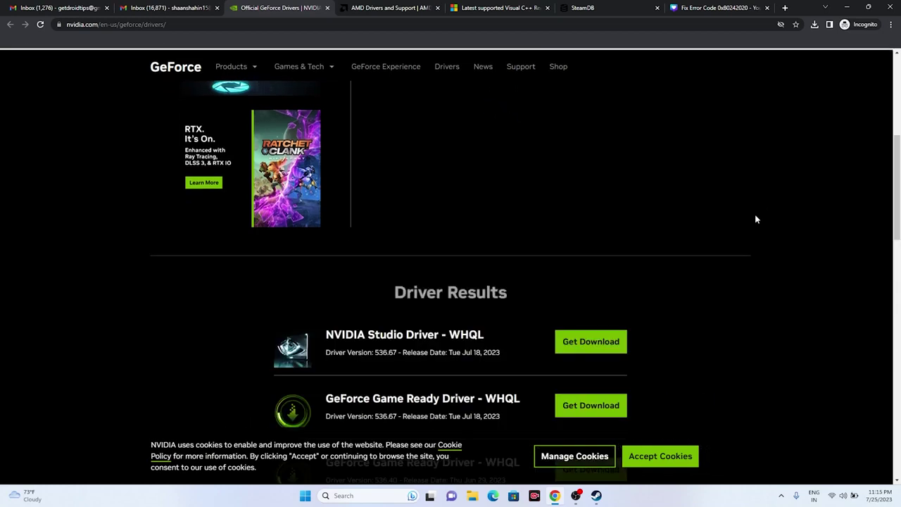
scroll(757, 226, "down", 1)
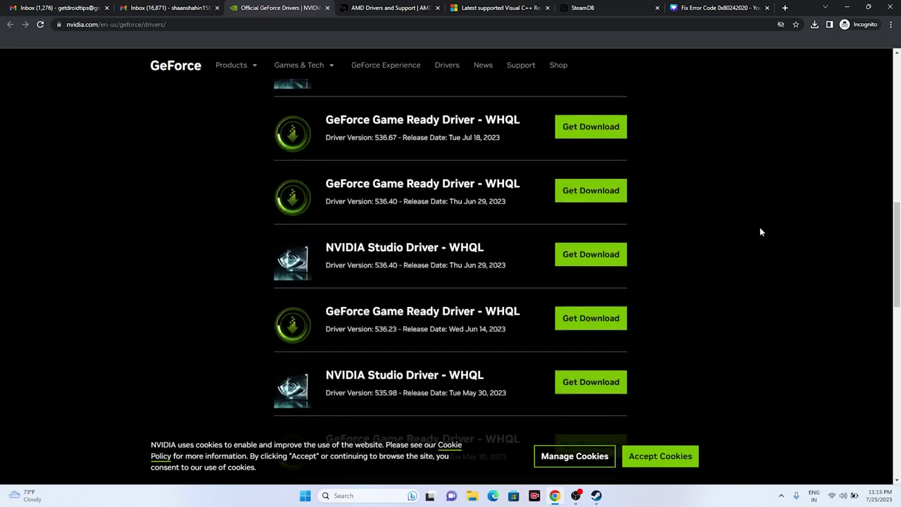
scroll(760, 226, "up", 3)
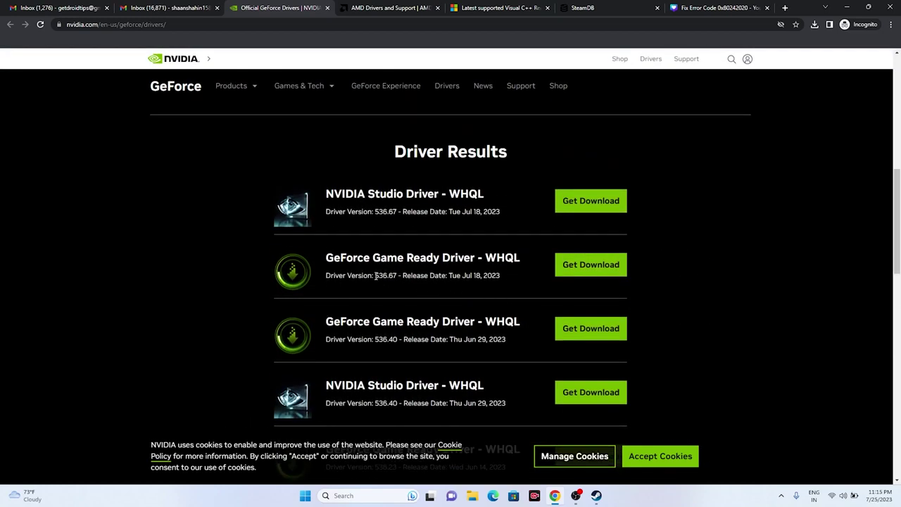
left_click_drag(376, 275, 501, 275)
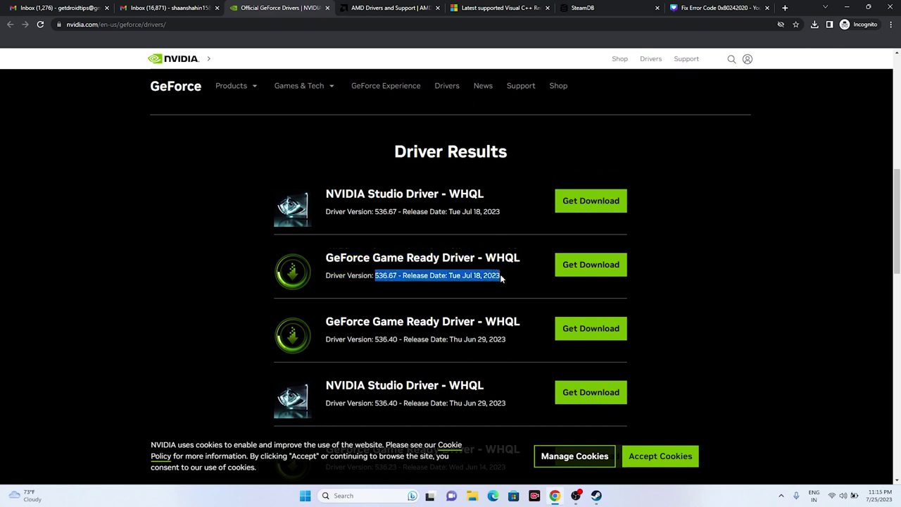
left_click(709, 285)
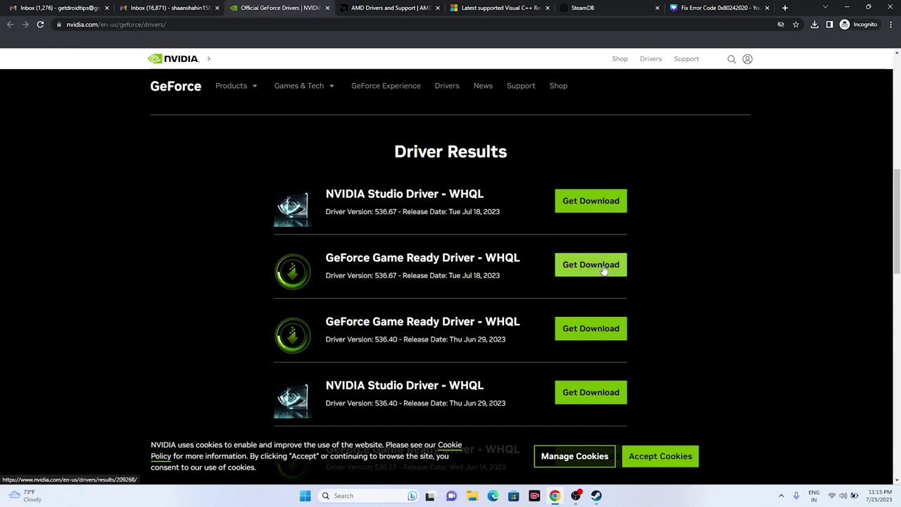
On AMD's Drivers and Support page, select the AMD Radeon RX 7600S from the RX 7000S Series and open its driver page.
left_click(391, 7)
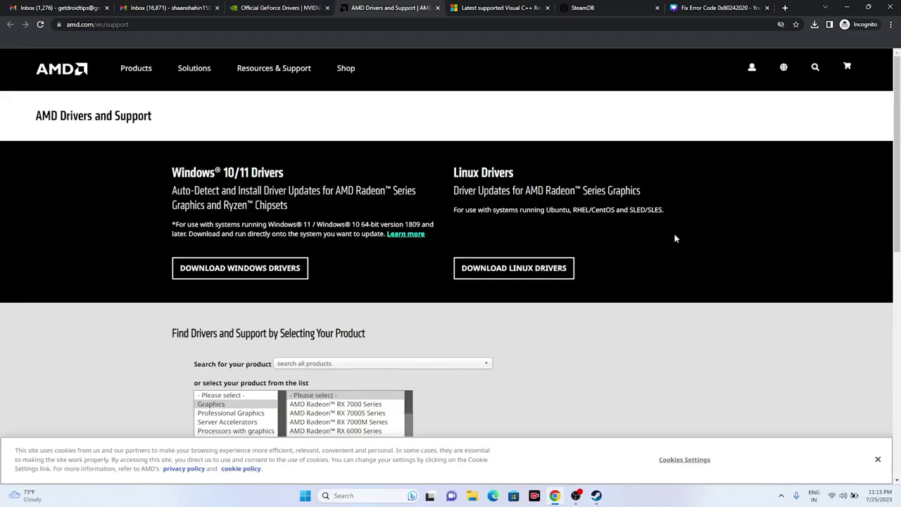
scroll(444, 294, "down", 3)
left_click(344, 319)
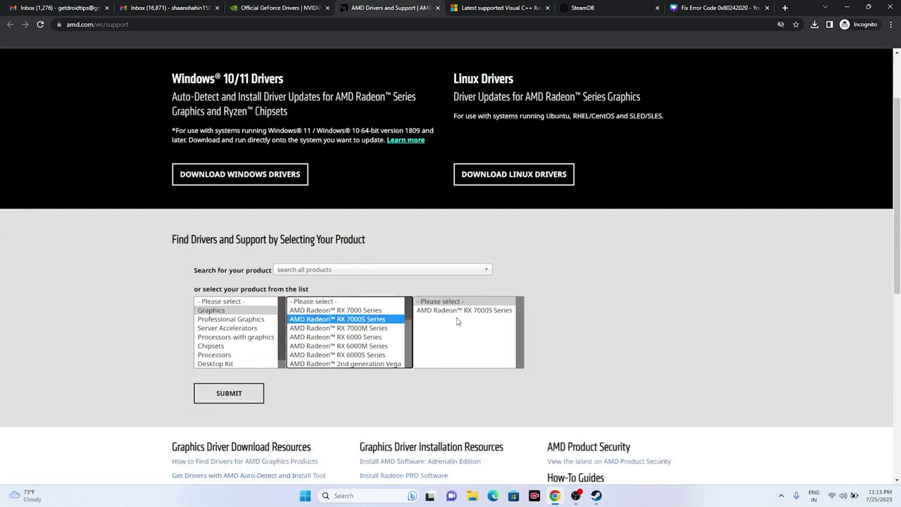
left_click(457, 311)
left_click(546, 319)
left_click(214, 390)
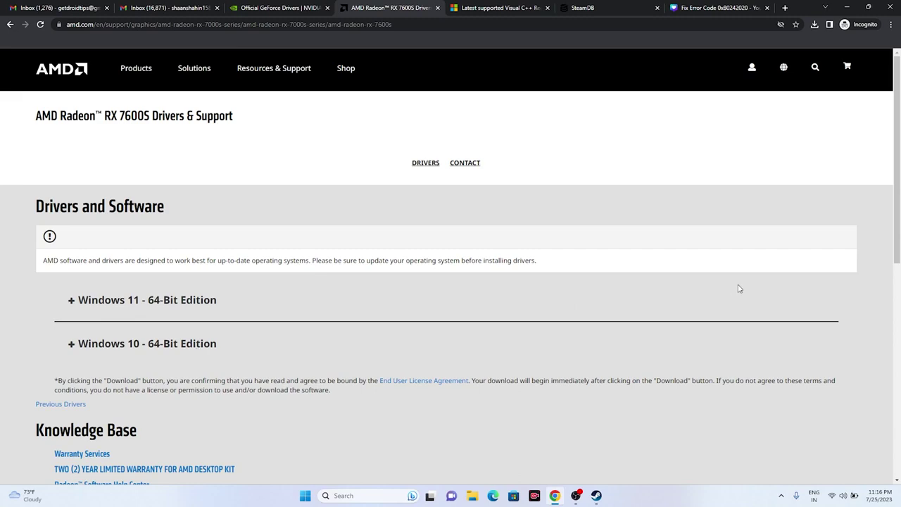
From Microsoft's Visual C++ Redistributable page, download the latest supported x86 and x64 packages and save them to the Downloads folder.
left_click(507, 7)
left_click_drag(461, 181, 245, 140)
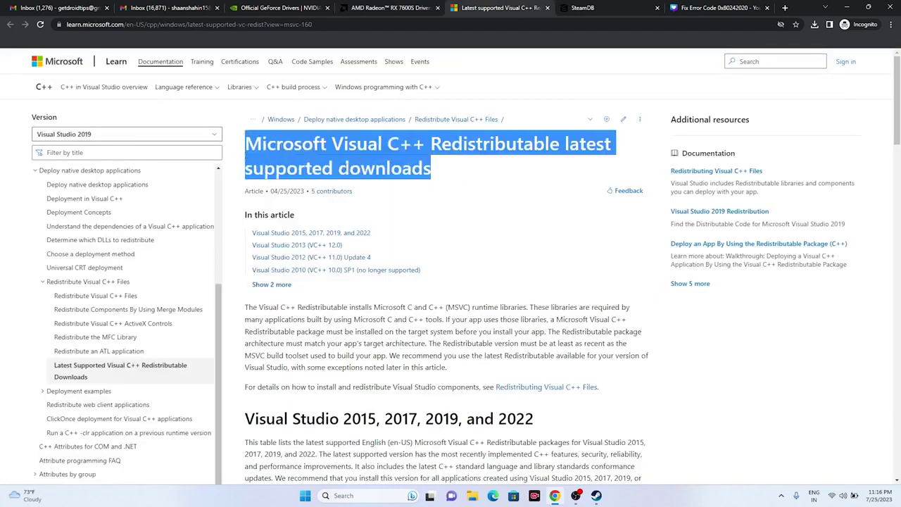
left_click(479, 176)
scroll(402, 191, "down", 6)
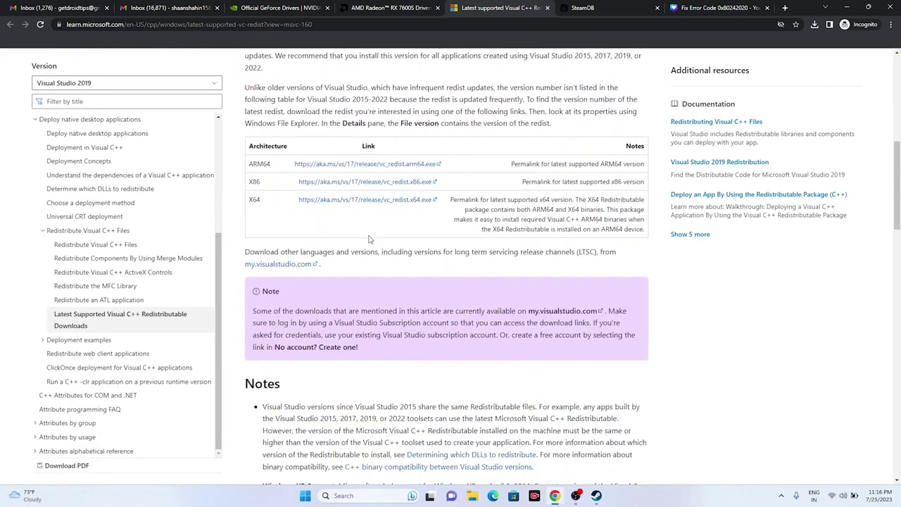
left_click(350, 183)
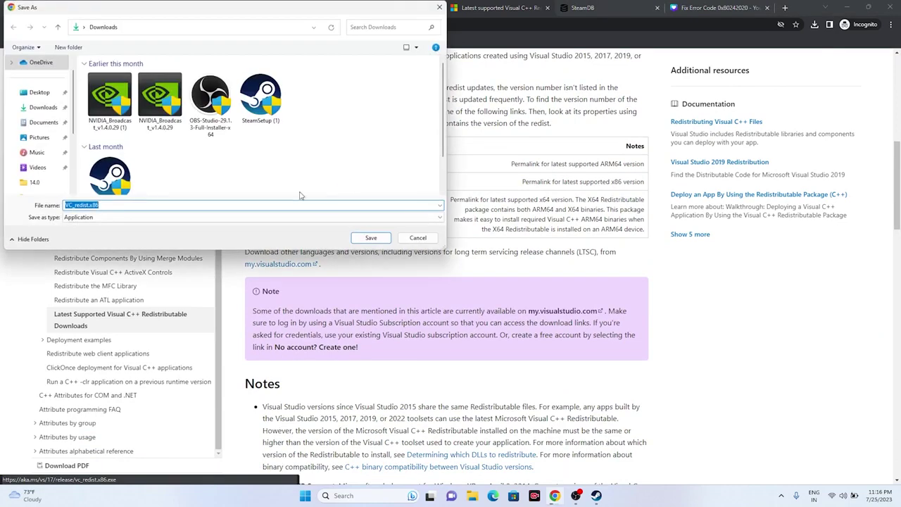
left_click(368, 235)
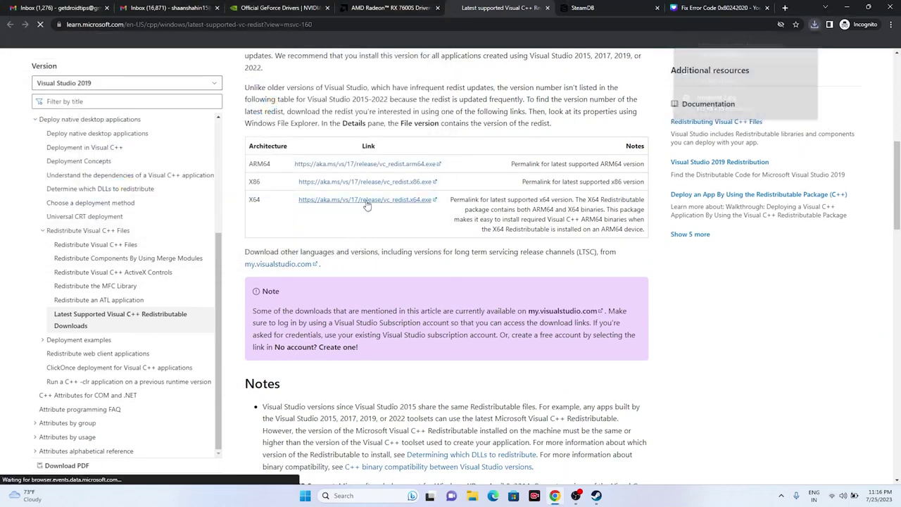
left_click(366, 201)
left_click(366, 238)
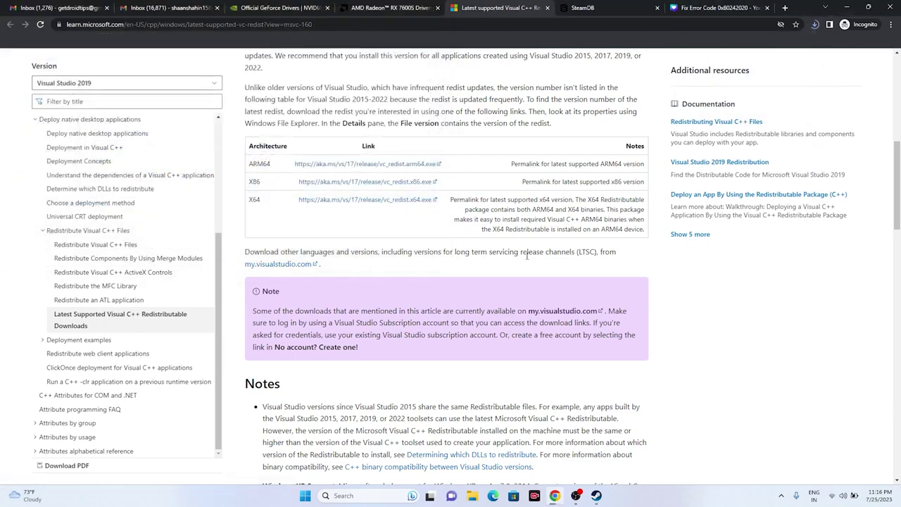
Locate the downloaded VC_redist.x64 in the Downloads folder and repair the x64 Visual C++ 2015-2022 Redistributable without restarting.
left_click(815, 25)
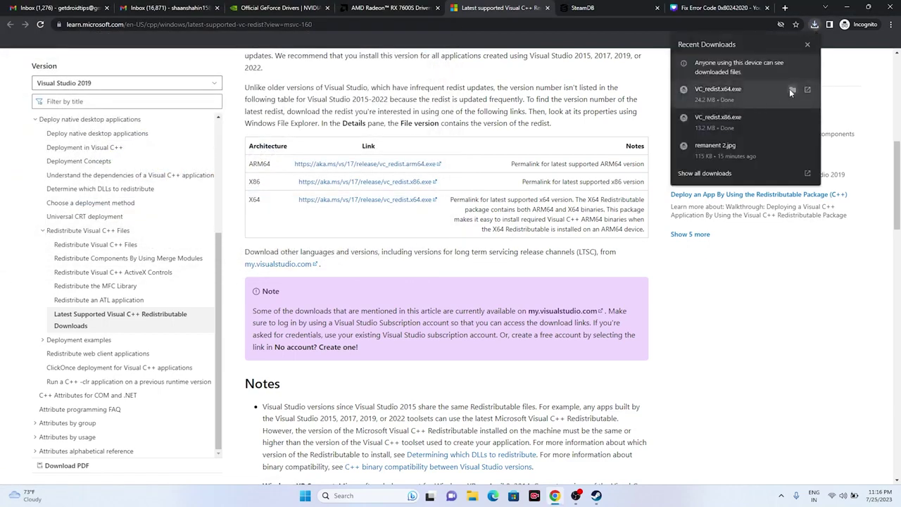
left_click(724, 173)
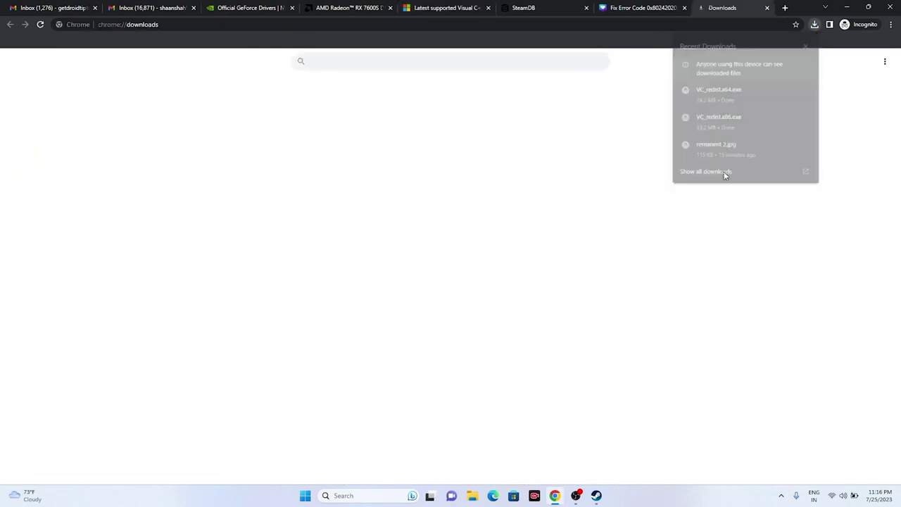
left_click(356, 151)
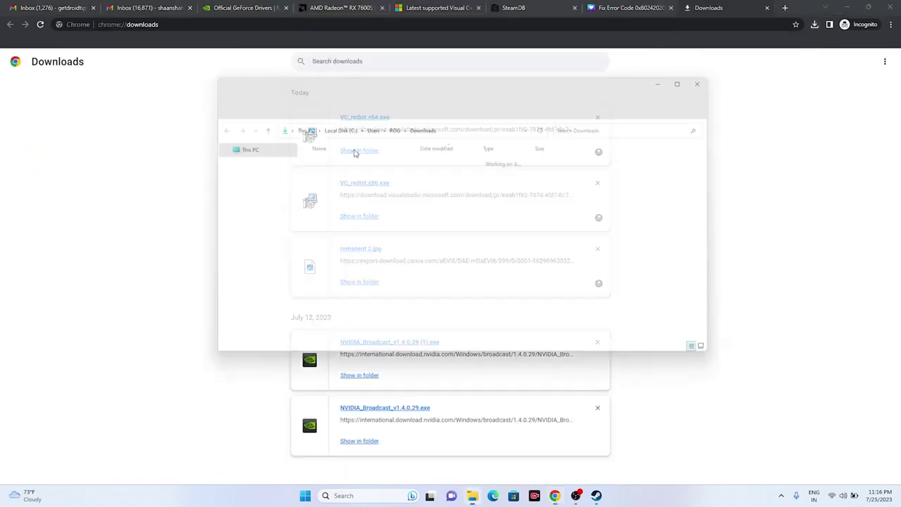
double_click(127, 103)
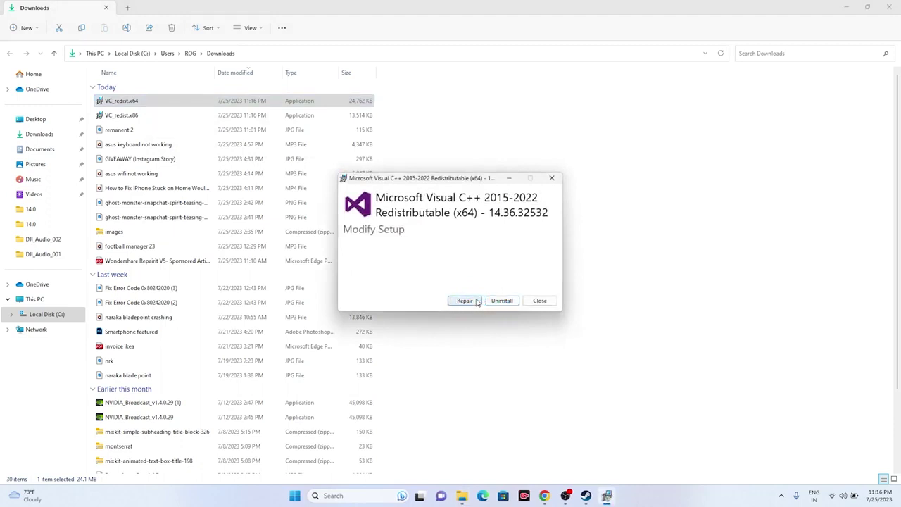
left_click(478, 303)
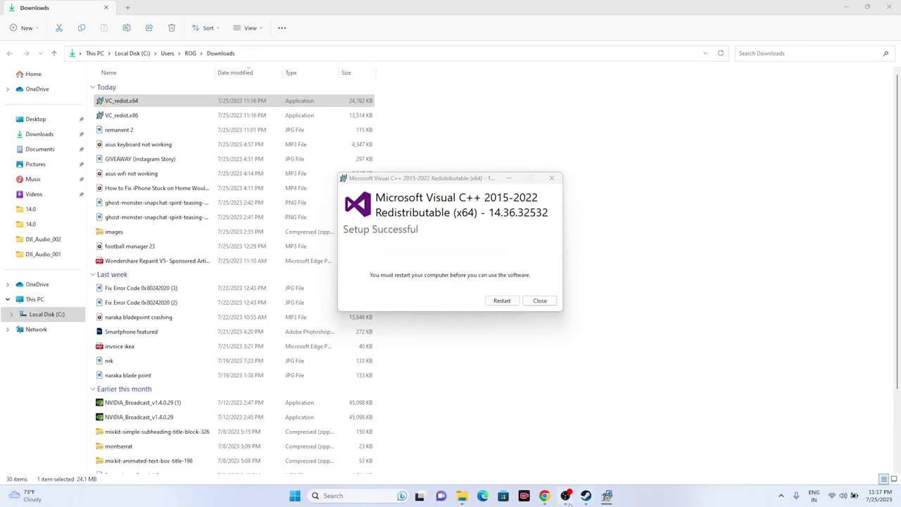
left_click(538, 301)
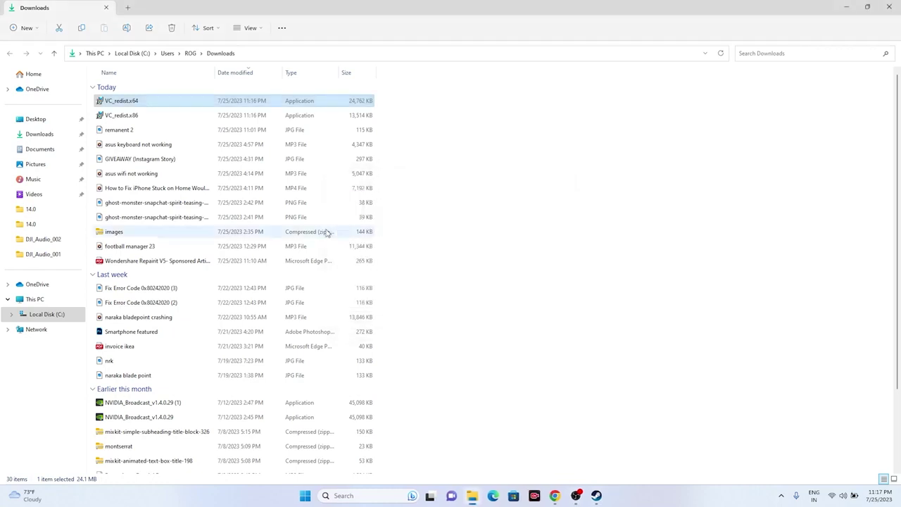
Repair the x86 Visual C++ 2015-2022 Redistributable with VC_redist.x86, then put away the Downloads folder, downloads page and browser.
left_click(143, 117)
double_click(145, 117)
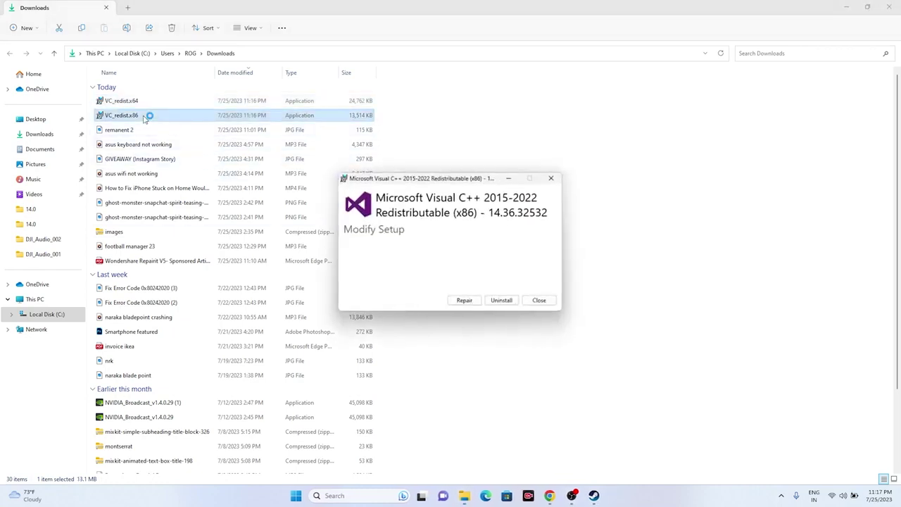
left_click(464, 301)
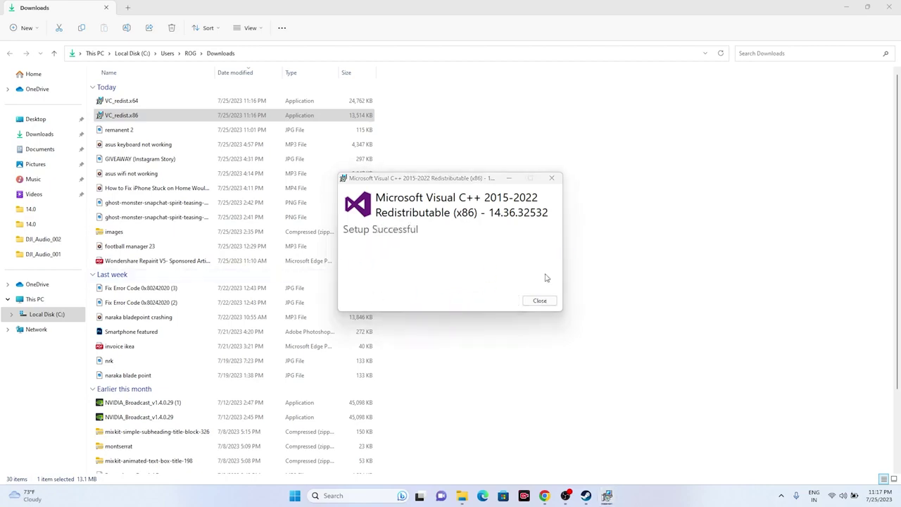
left_click(539, 303)
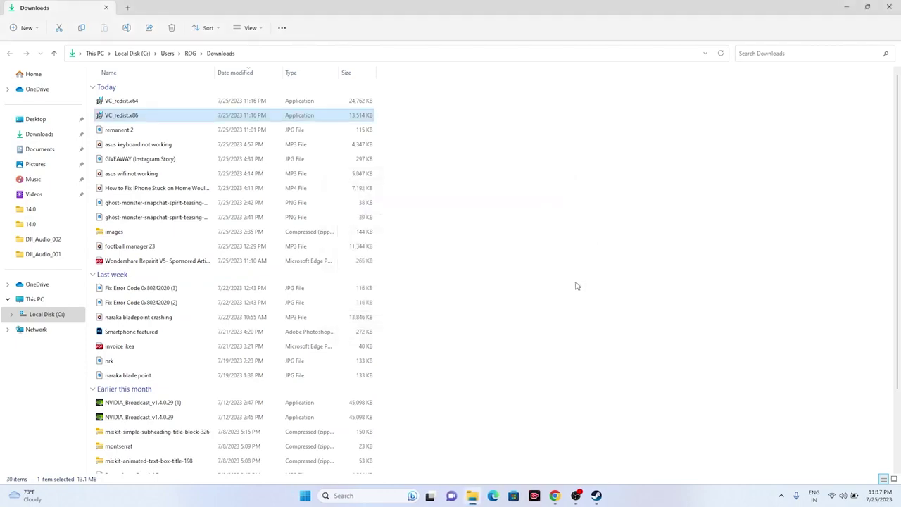
left_click(888, 8)
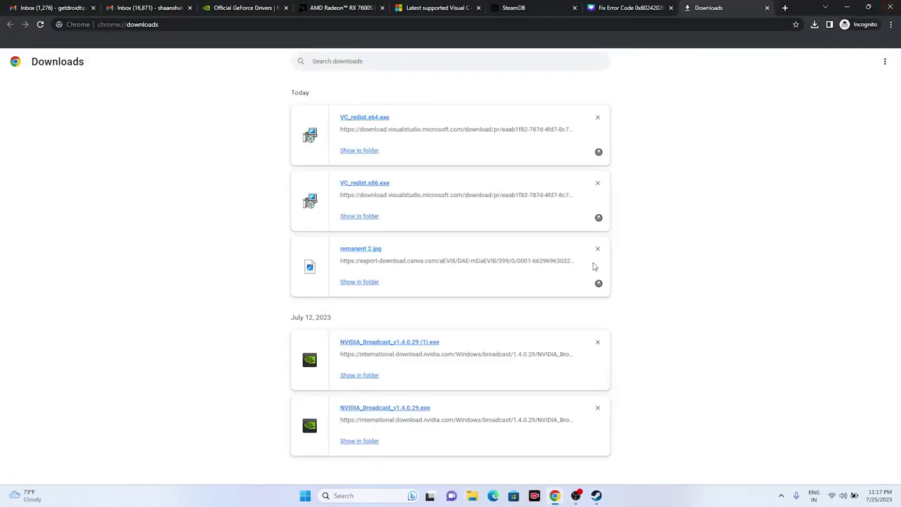
left_click(766, 7)
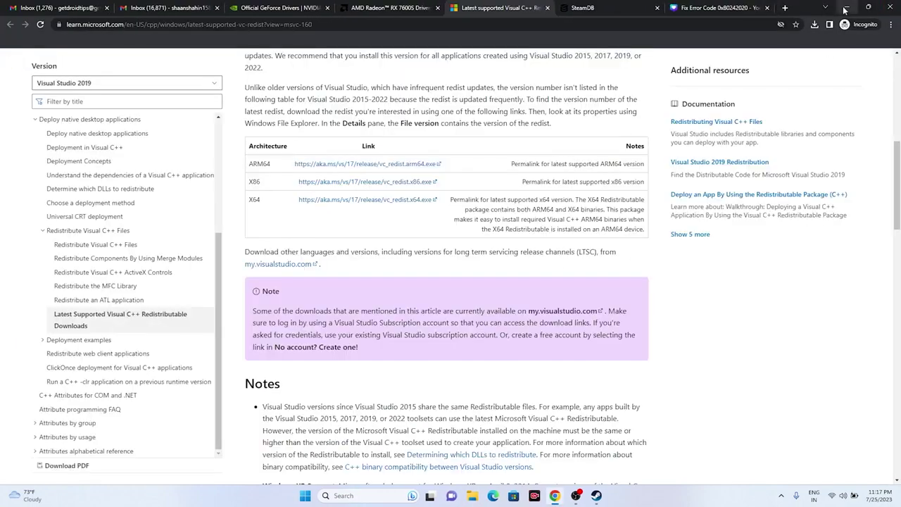
left_click(846, 7)
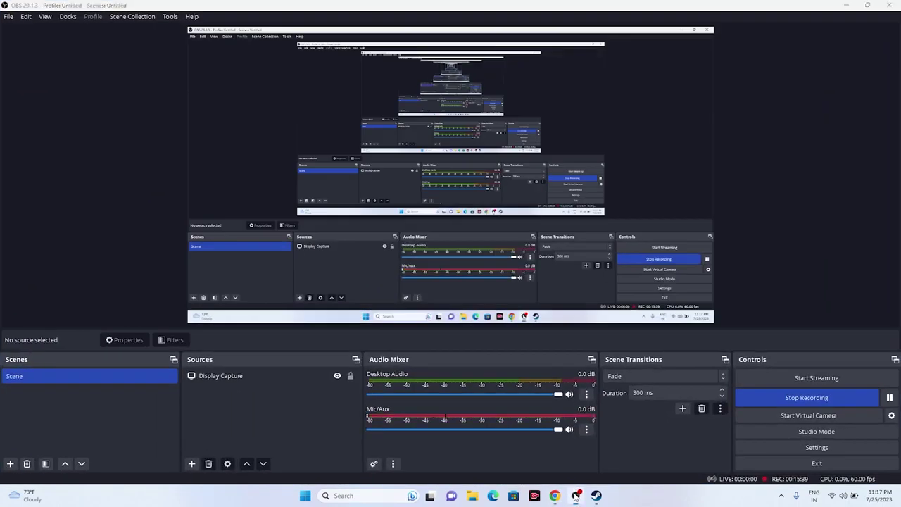
Switch to Steam and view the management options for Remnant 2 in the library, including Uninstall.
left_click(597, 497)
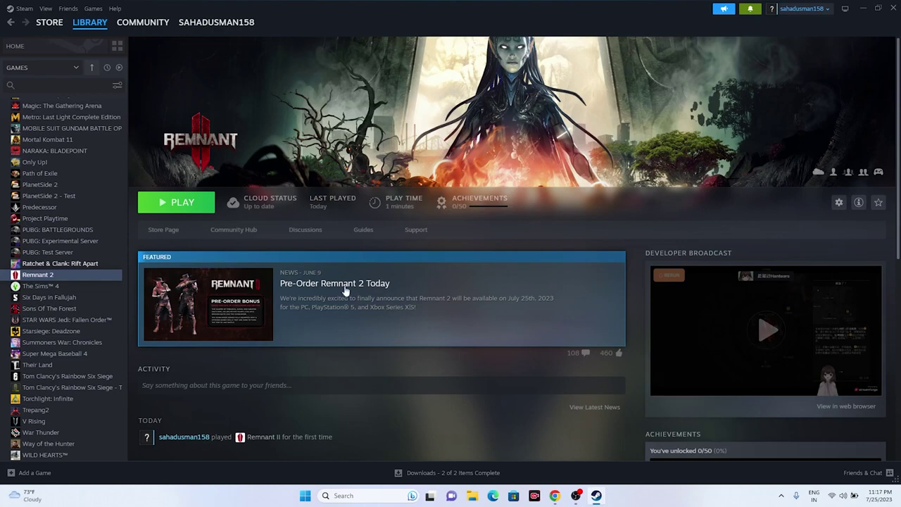
right_click(71, 279)
mouse_move(95, 333)
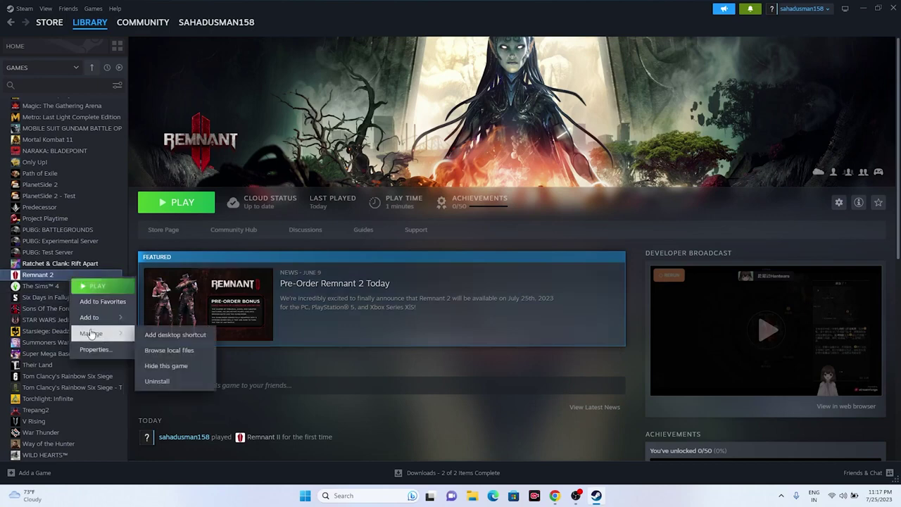
left_click(871, 14)
left_click(855, 16)
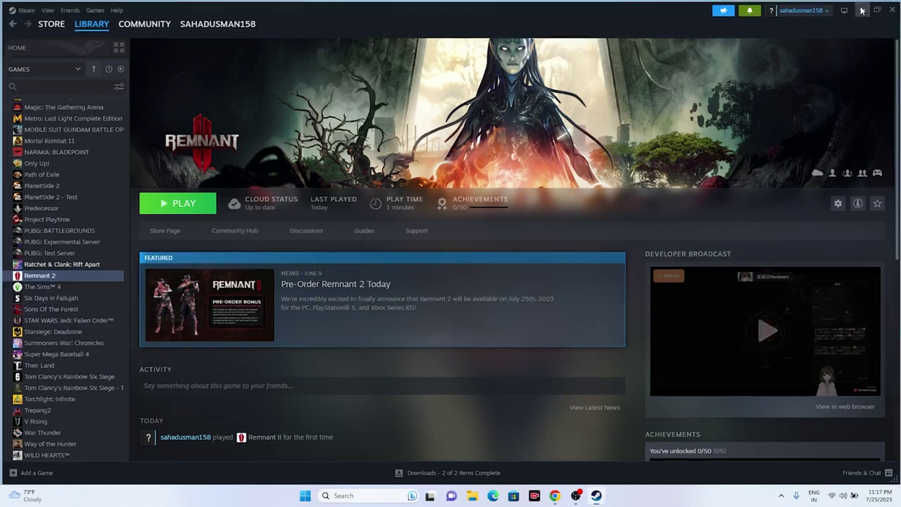
View the drives under This PC in File Explorer, then return to the desktop and refresh it.
key("super+e")
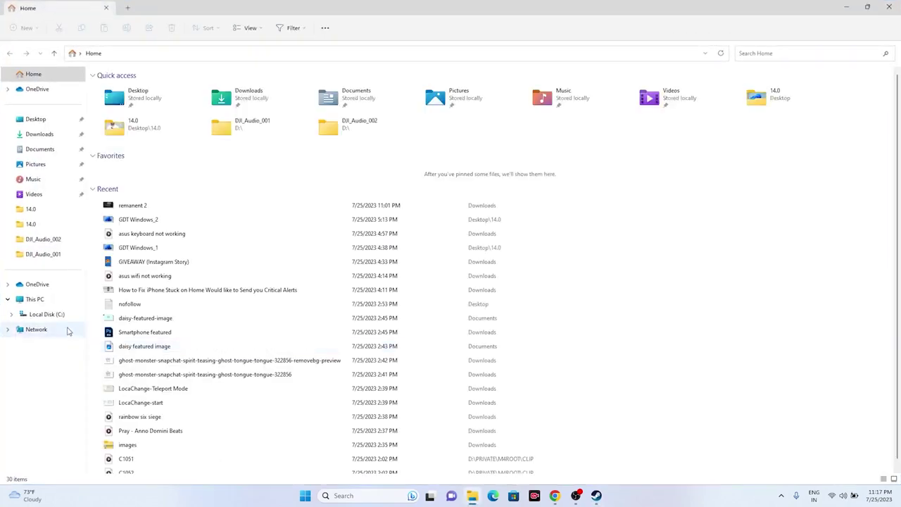
left_click(35, 299)
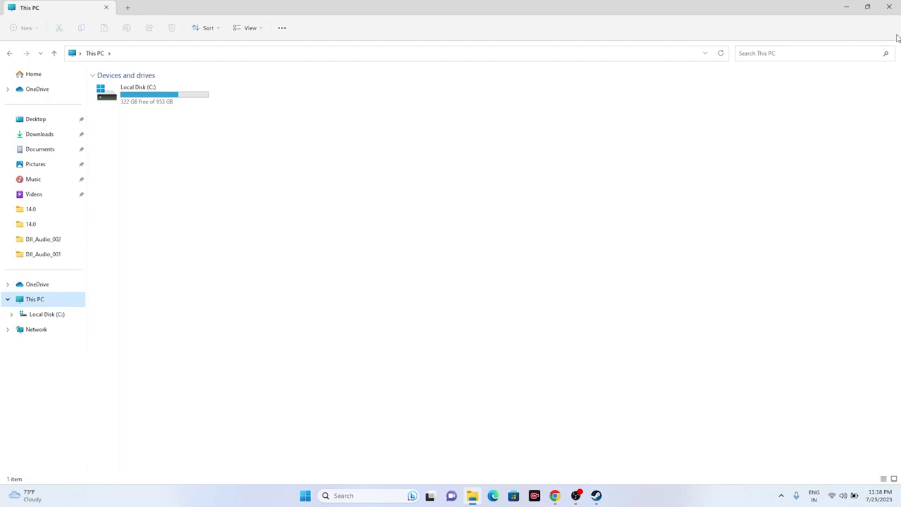
left_click(890, 7)
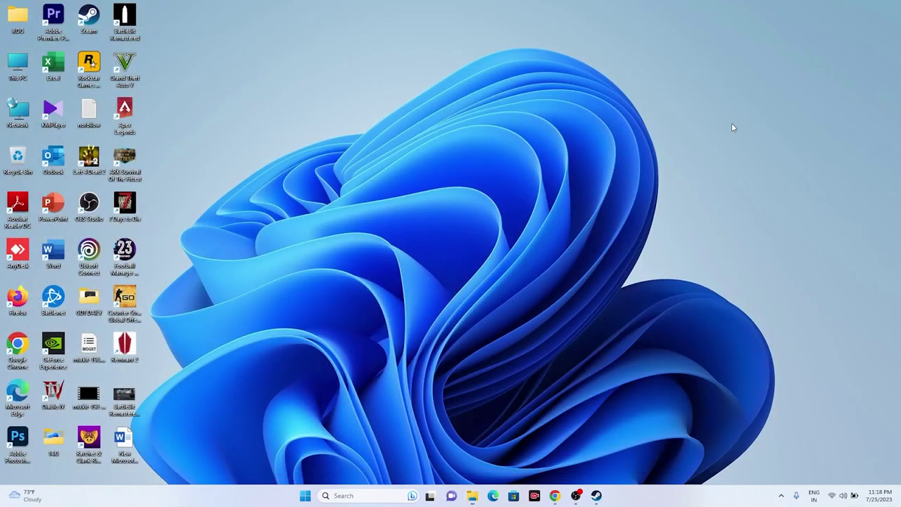
right_click(353, 167)
left_click(377, 203)
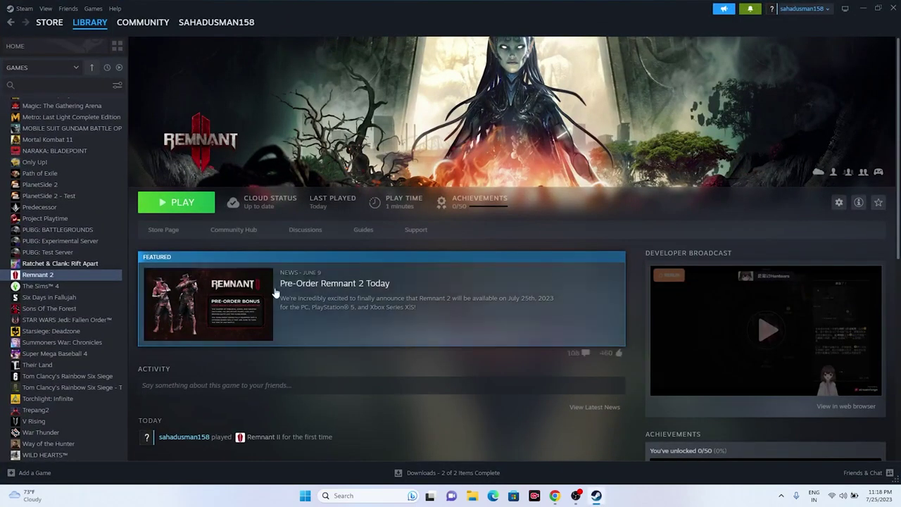
Launch Remnant 2 from the Steam library, resume the game from its system menu and walk the character forward.
left_click(181, 204)
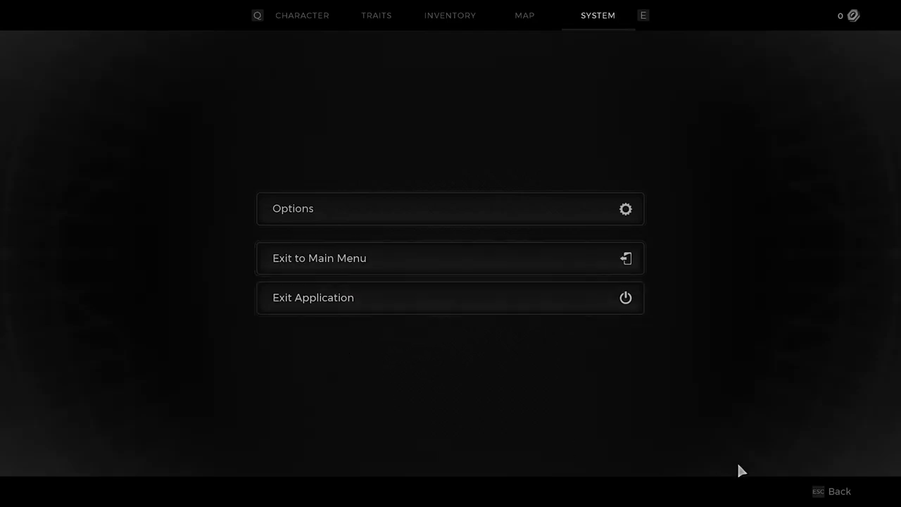
key("Escape")
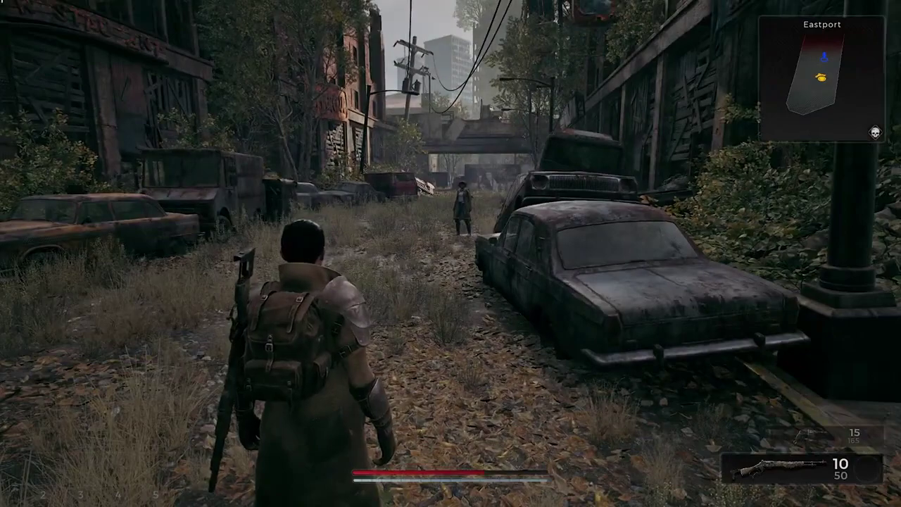
key("w")
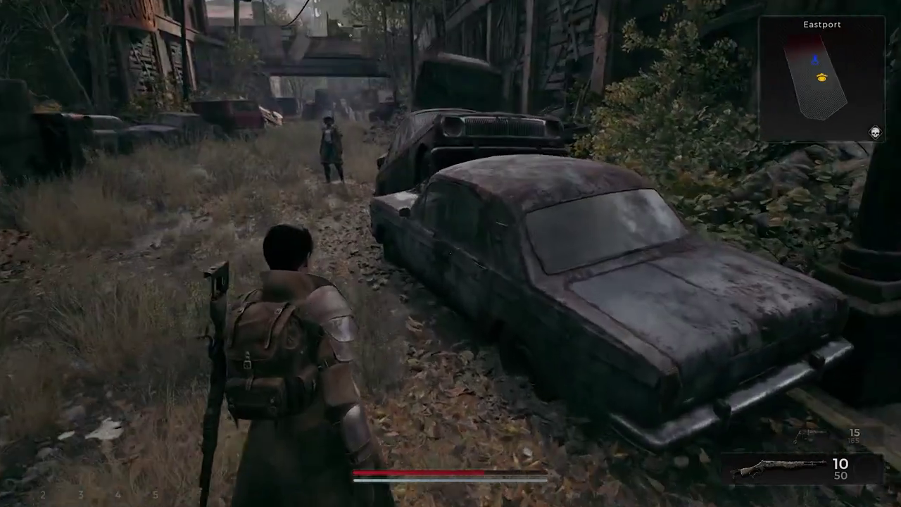
key("w")
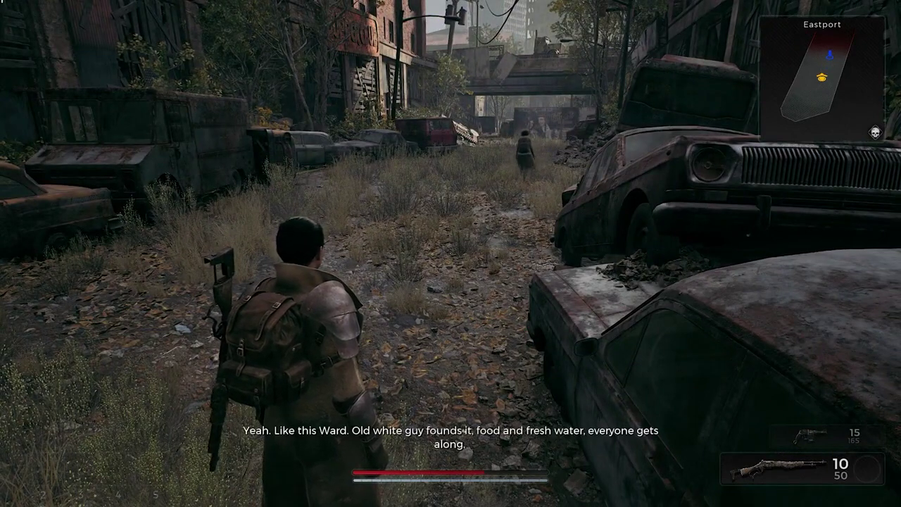
Open the game's video options and set Display Mode to Windowed.
key("Escape")
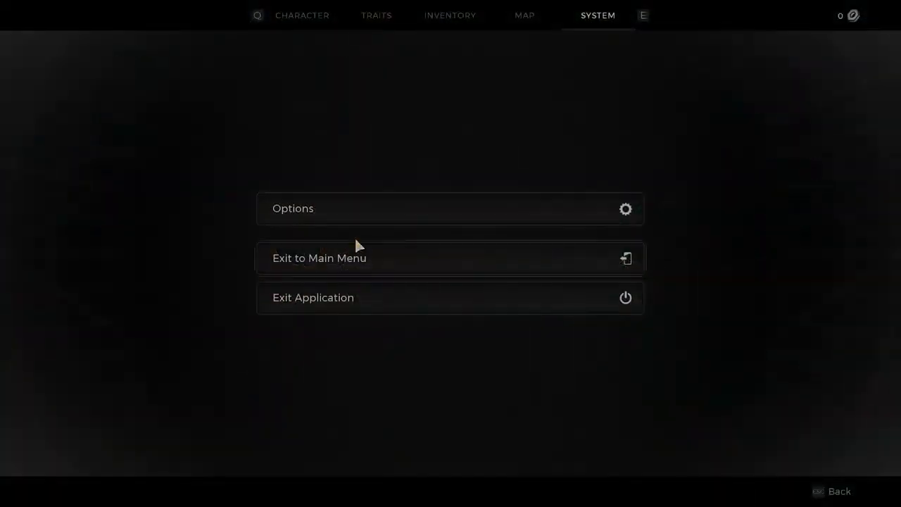
left_click(310, 208)
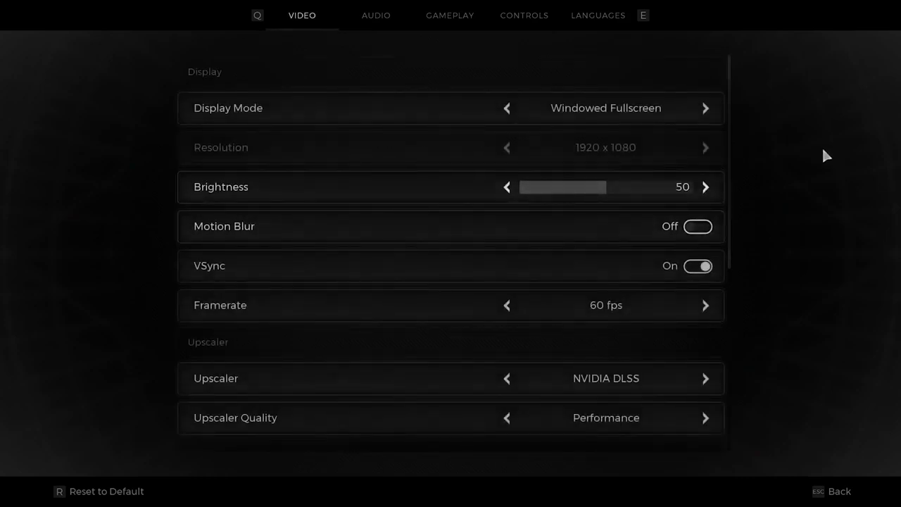
left_click(706, 109)
left_click(509, 108)
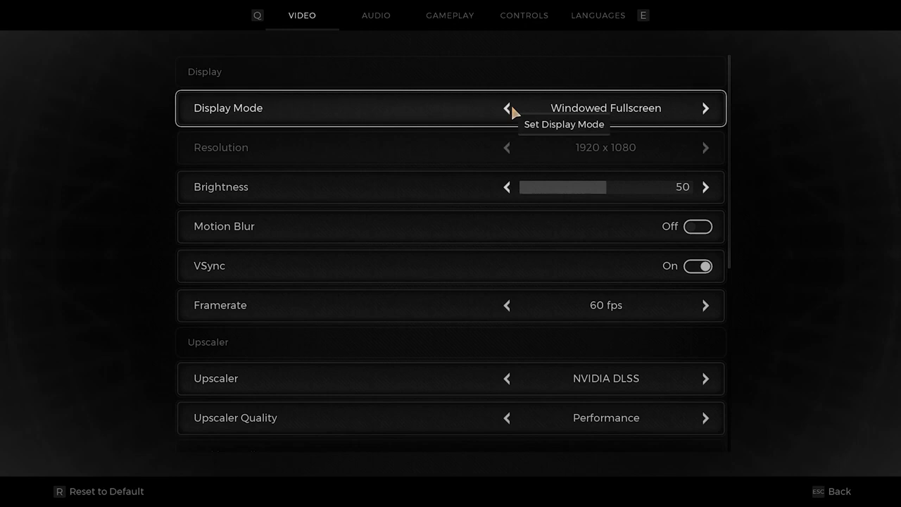
left_click(510, 107)
left_click(510, 107)
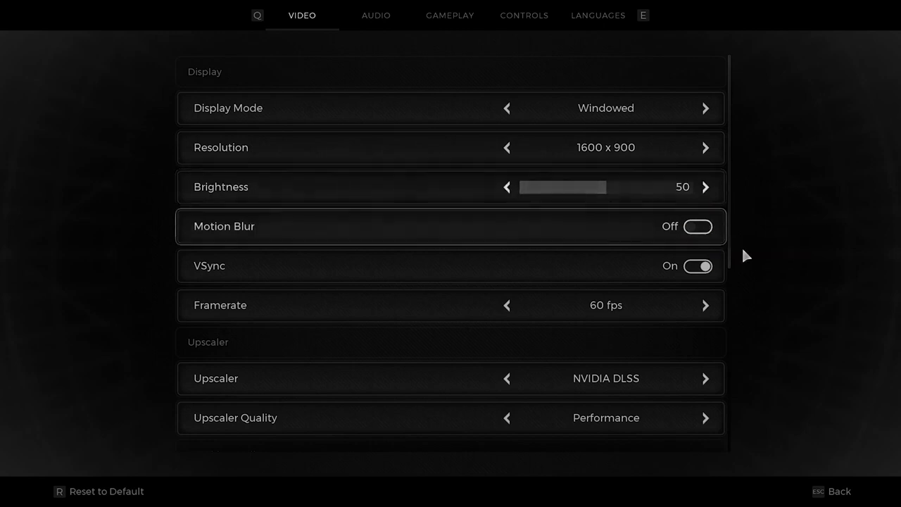
Toggle Motion Blur on and back off, and turn VSync off.
left_click(701, 230)
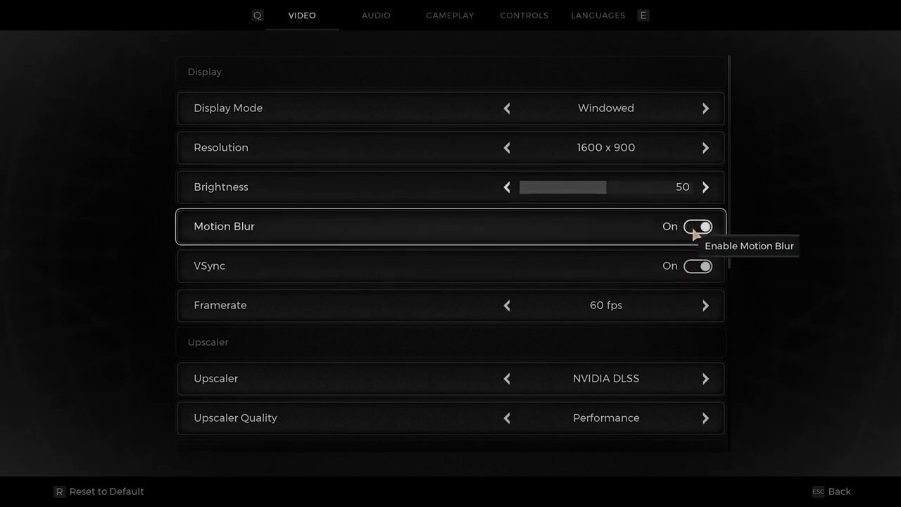
left_click(695, 229)
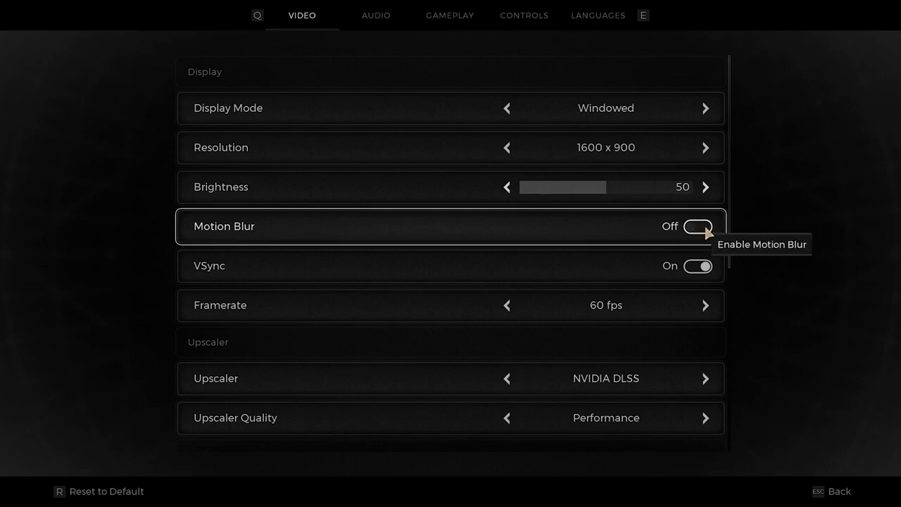
left_click(696, 267)
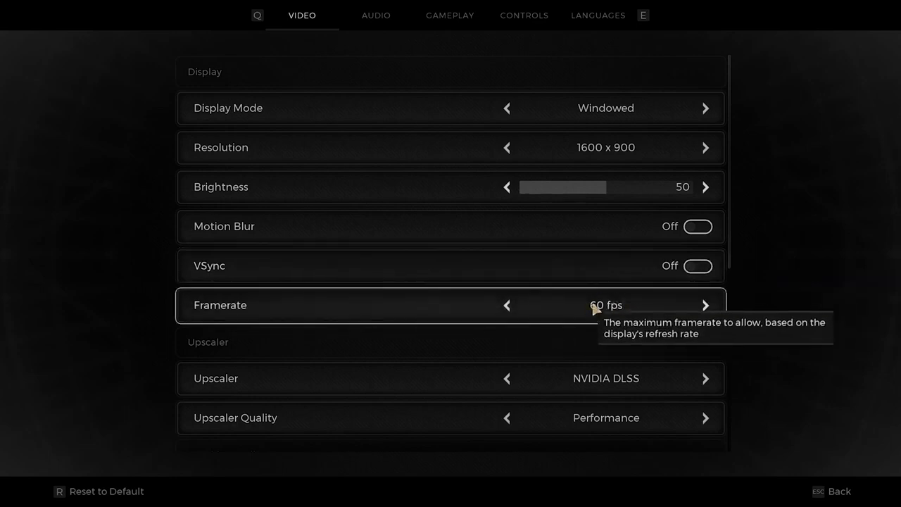
Try the Unlocked framerate limit and set the framerate back to 60 fps.
left_click(707, 306)
left_click(507, 305)
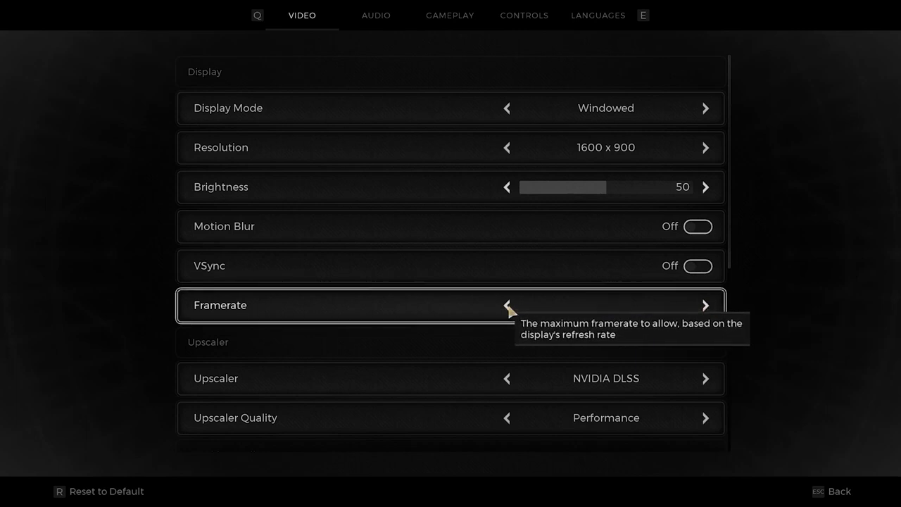
left_click(507, 306)
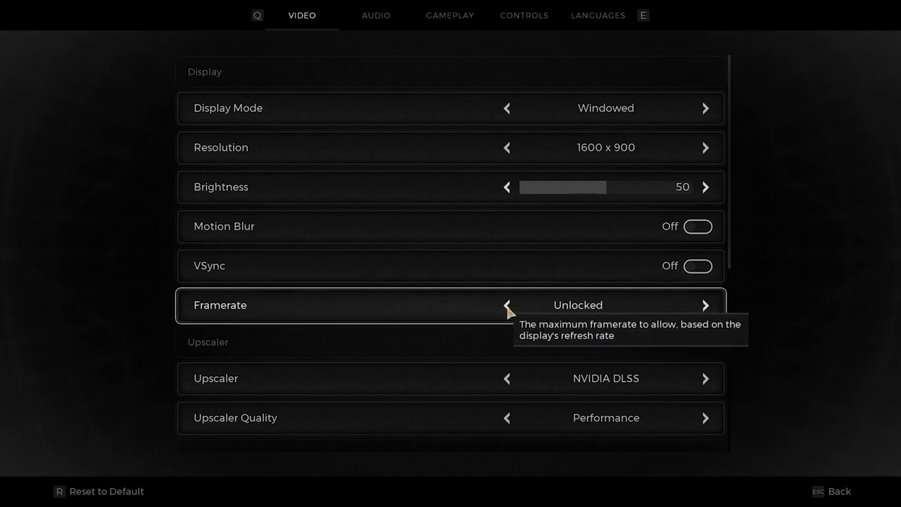
left_click(705, 306)
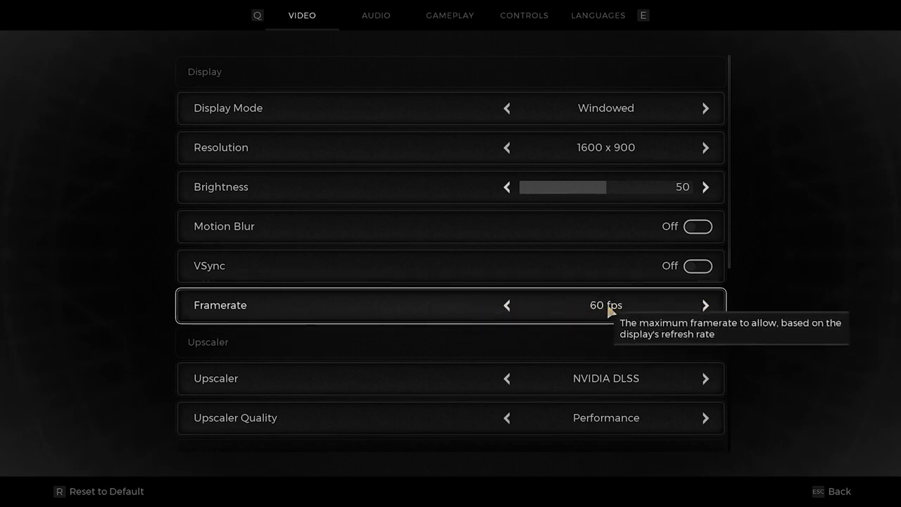
Try Intel XeSS as the upscaler, then set Upscaler to None.
scroll(678, 275, "down", 3)
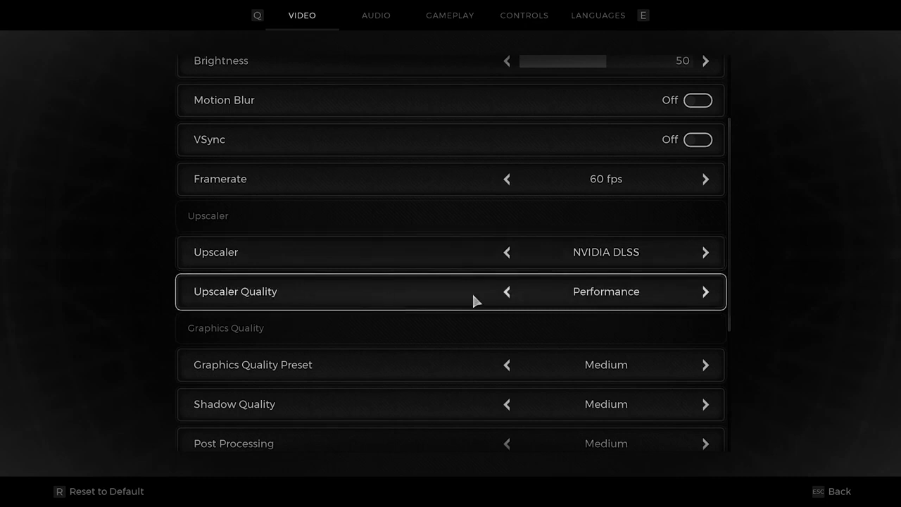
left_click(705, 252)
left_click(706, 252)
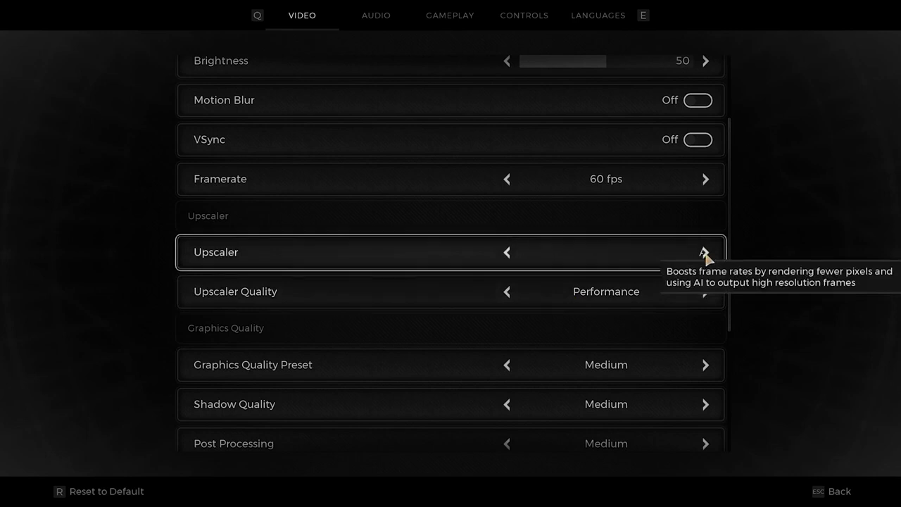
left_click(507, 254)
left_click(706, 252)
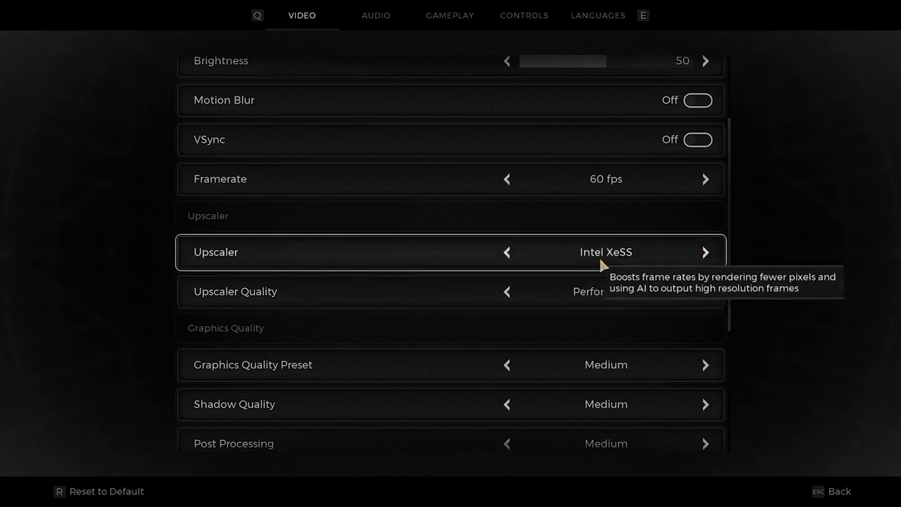
left_click(705, 253)
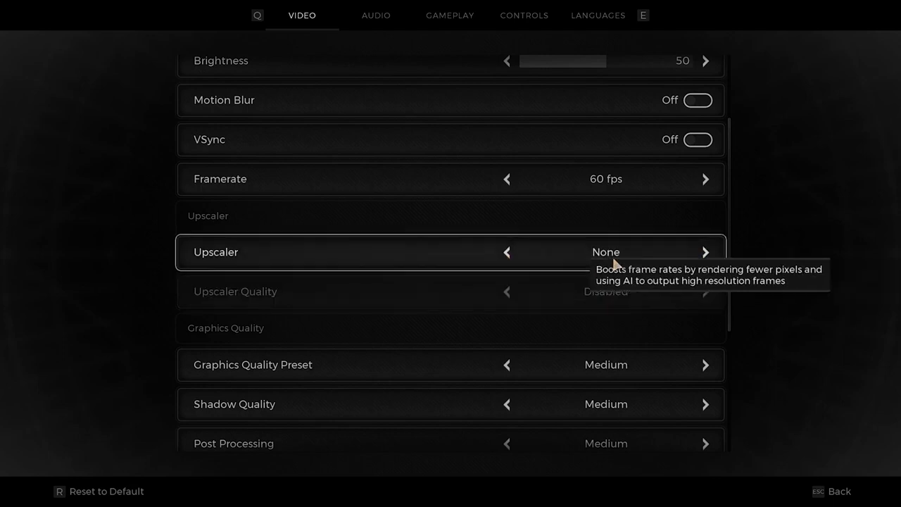
Try the Ultra, High and Low graphics quality presets and return the preset to Medium.
scroll(685, 258, "down", 1)
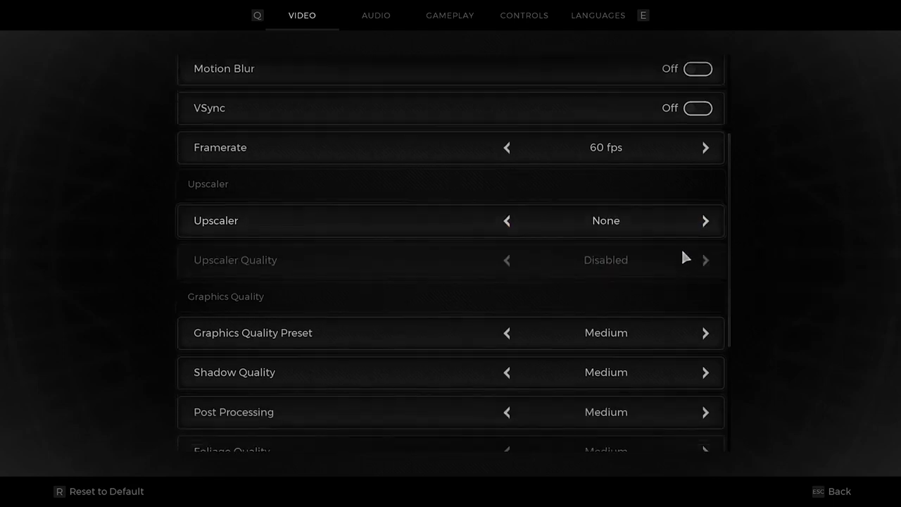
scroll(681, 256, "down", 3)
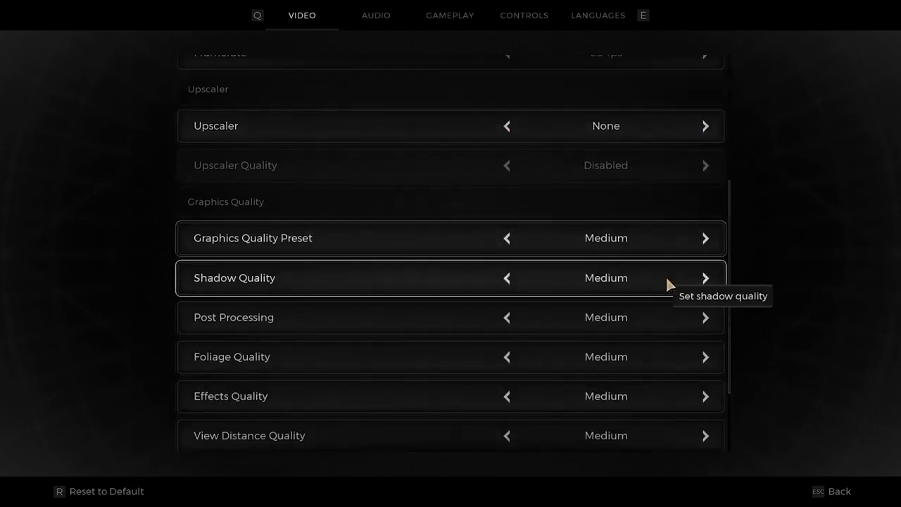
left_click(705, 240)
left_click(706, 240)
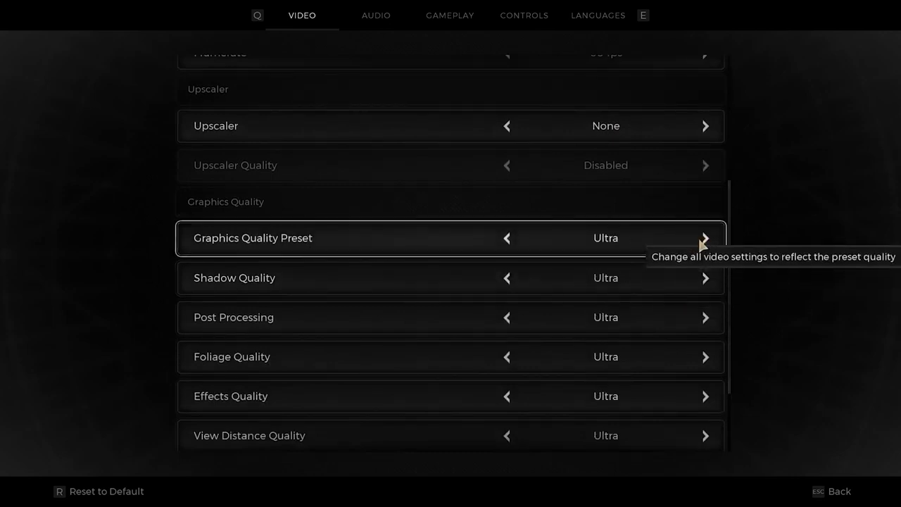
left_click(512, 239)
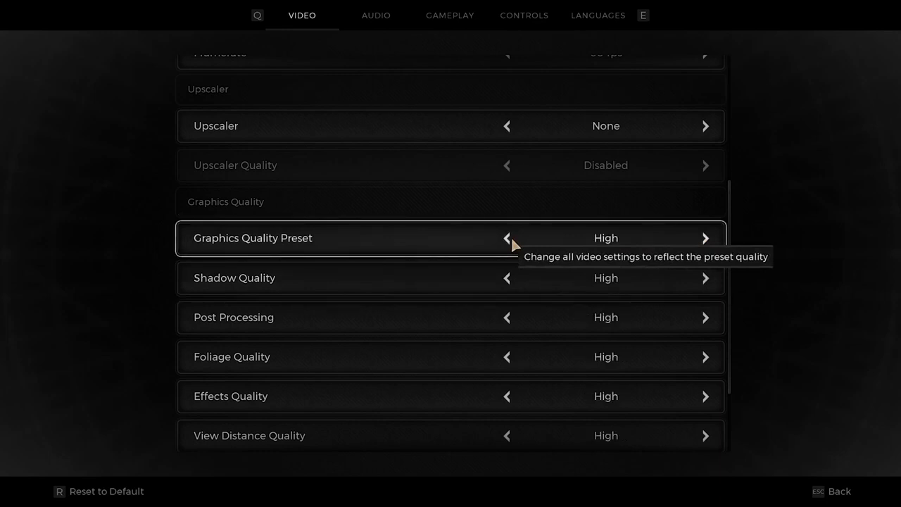
left_click(509, 238)
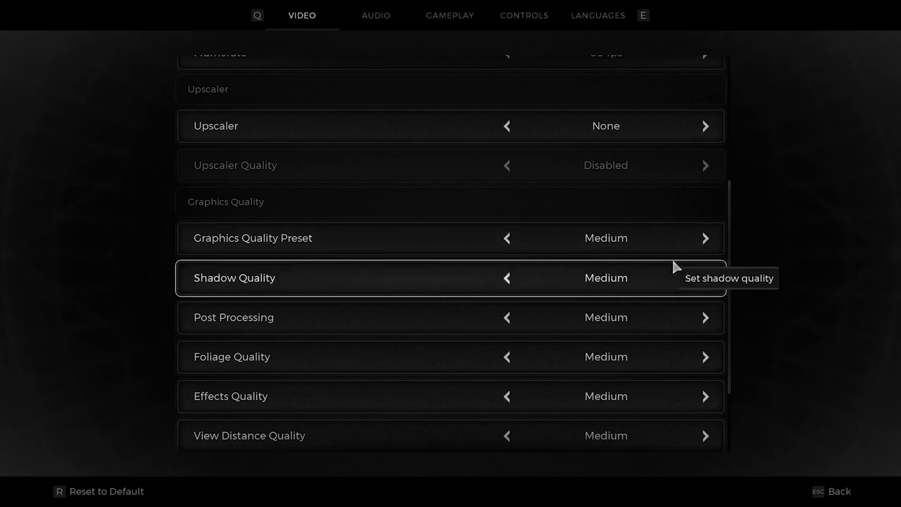
left_click(508, 238)
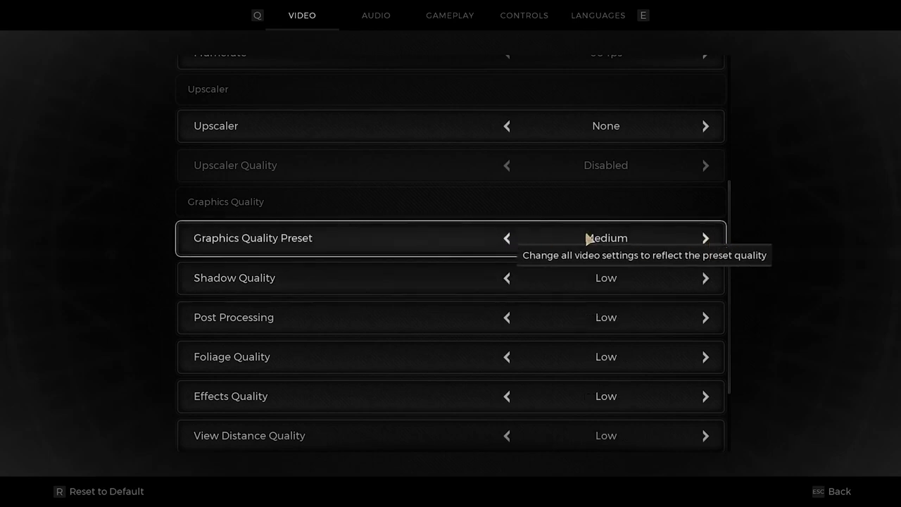
key("Left")
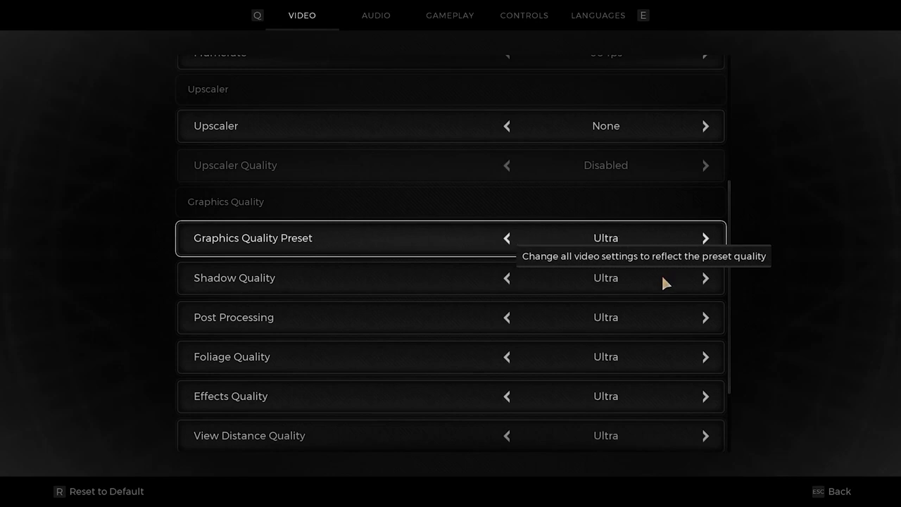
key("Right")
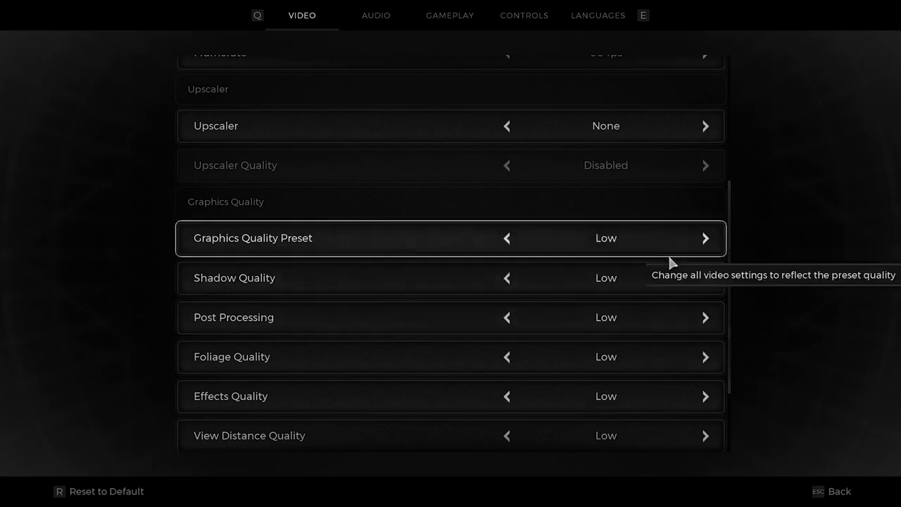
left_click(510, 241)
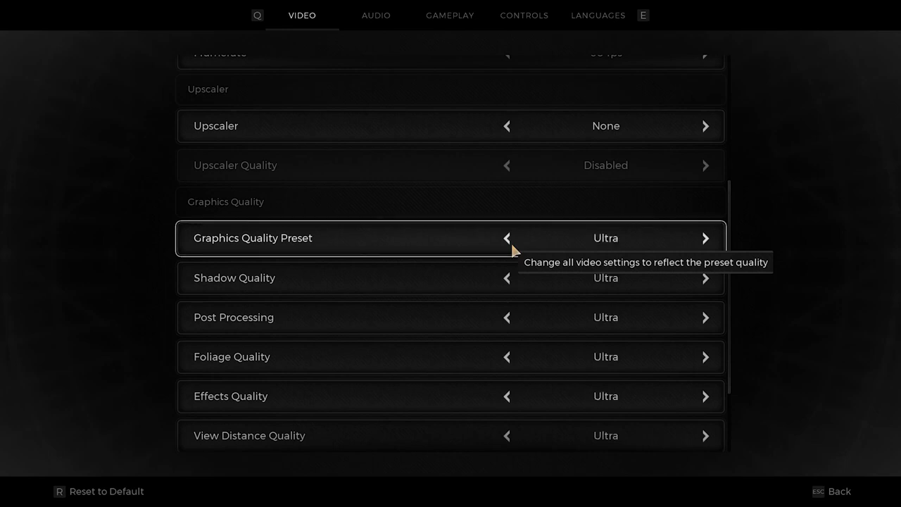
left_click(510, 241)
left_click(511, 242)
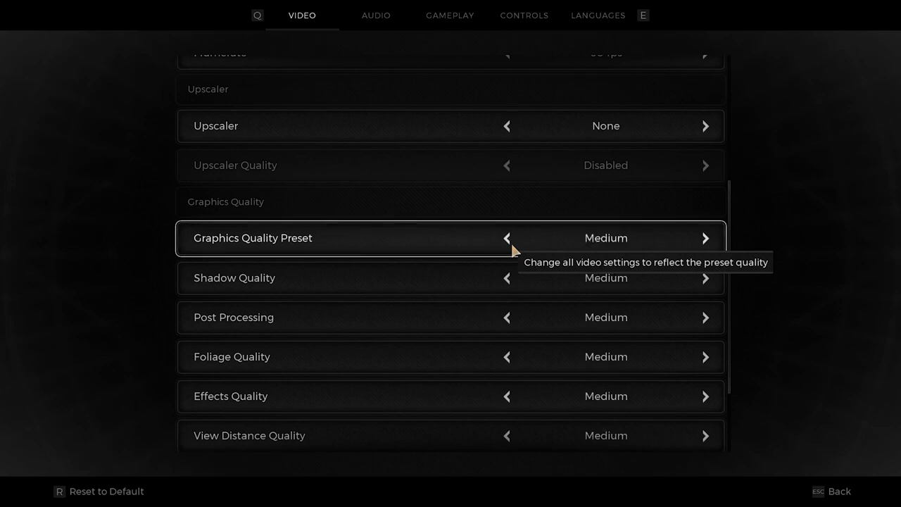
Set Graphics Quality Preset to Ultra, leave the video options and keep the changed settings.
left_click(709, 241)
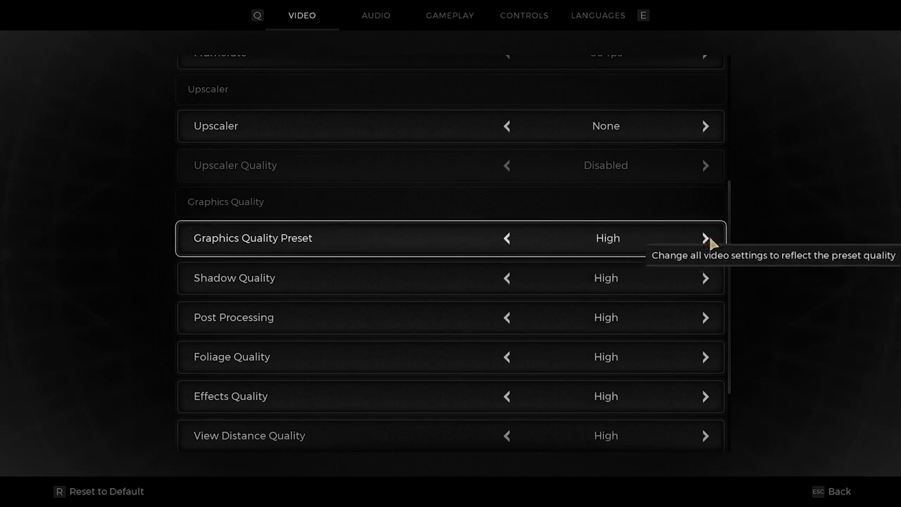
left_click(709, 240)
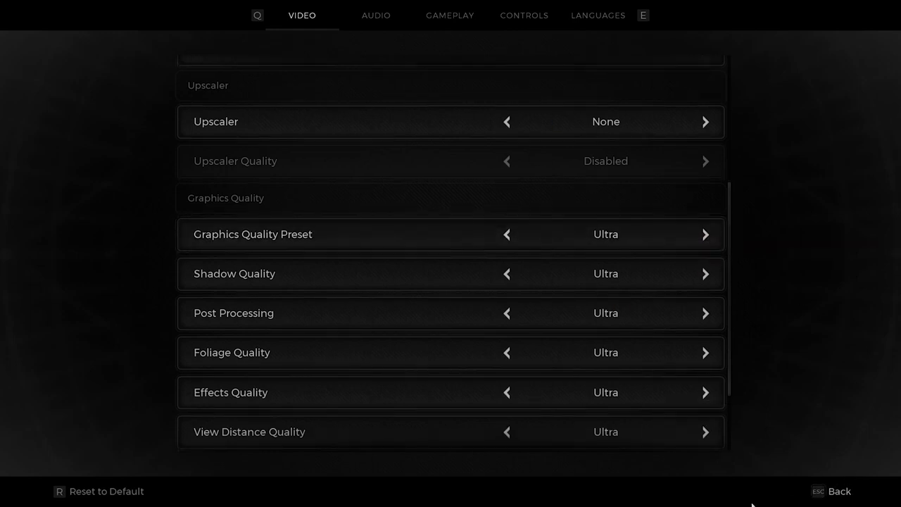
left_click(832, 492)
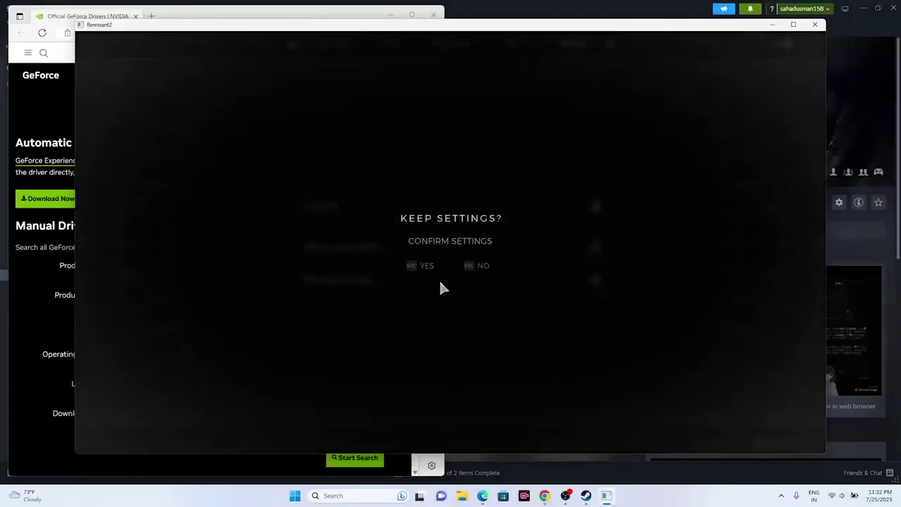
left_click(426, 267)
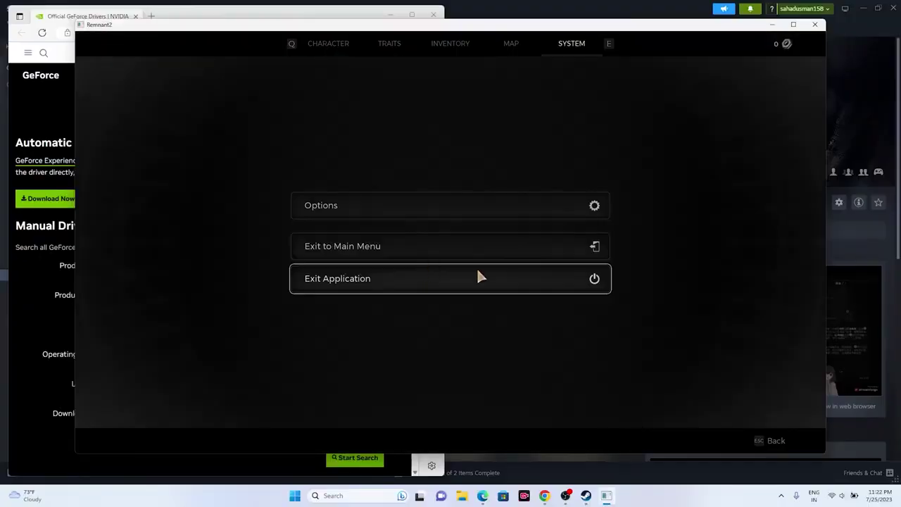
Close the Remnant 2 game window and the browser window with the NVIDIA GeForce drivers page.
left_click(814, 26)
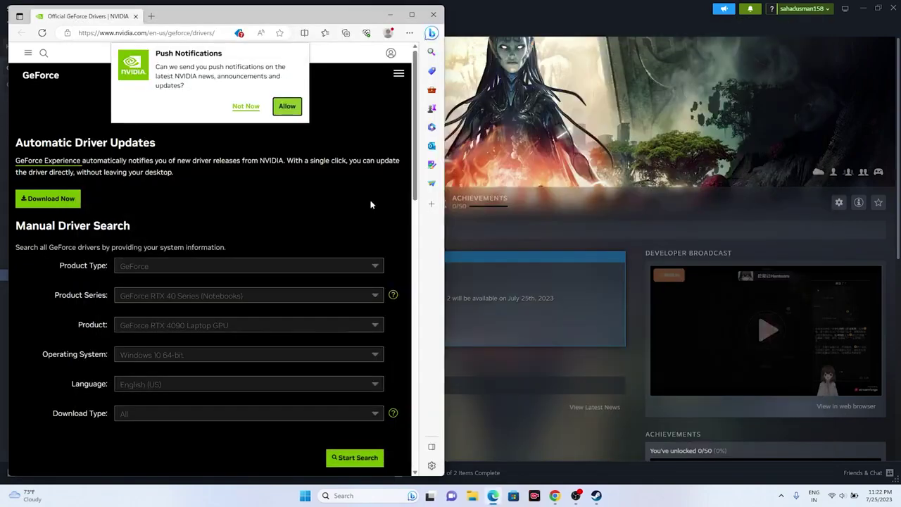
left_click(433, 14)
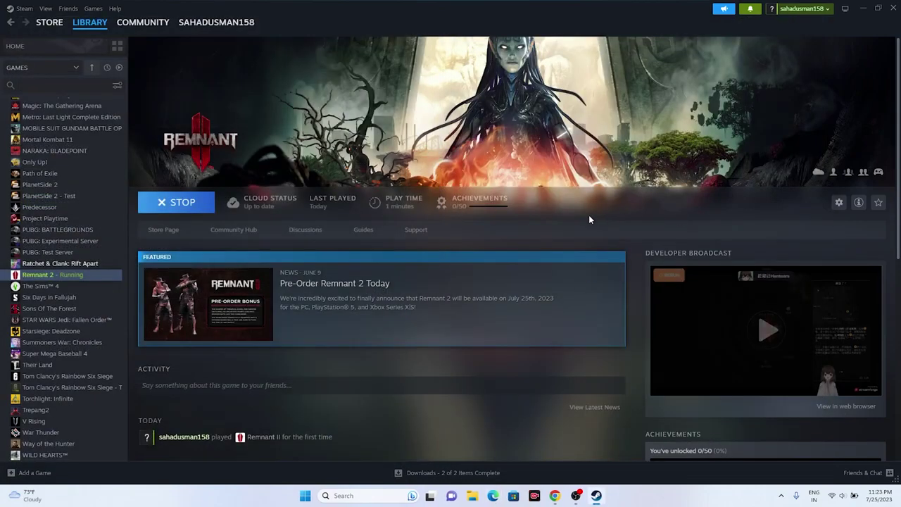